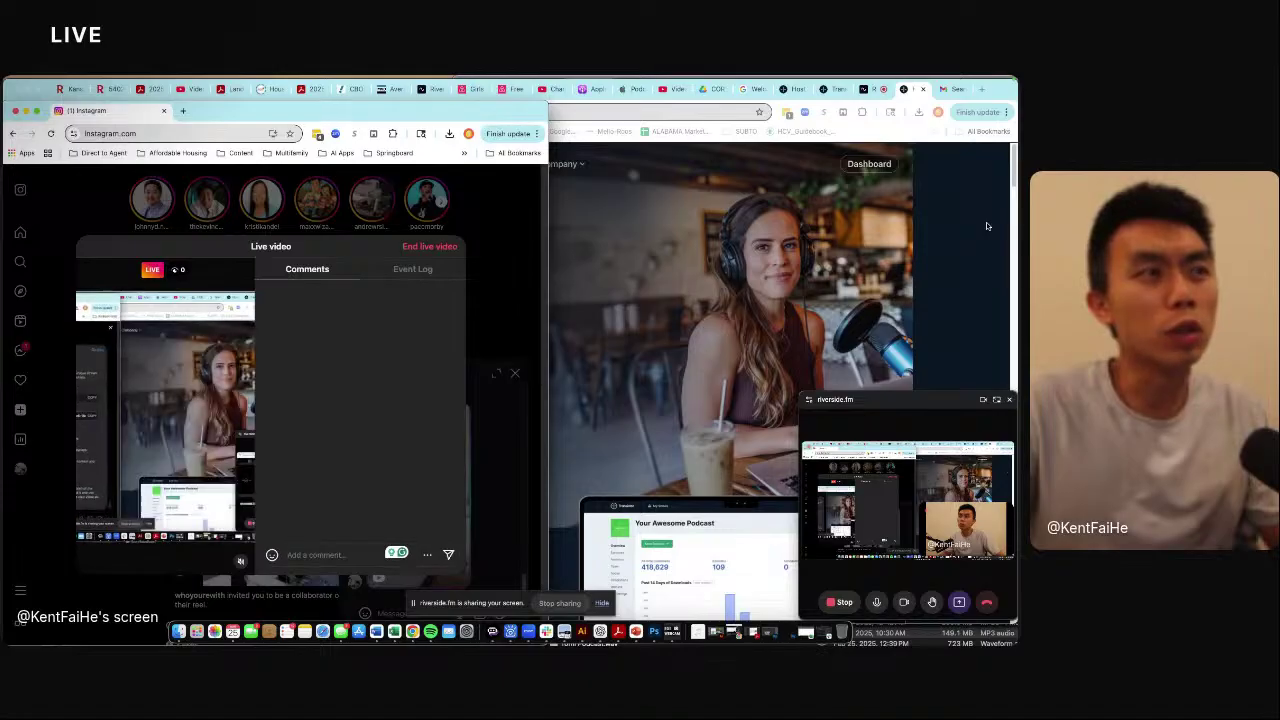
Copy the full description of the private money lender episode in Apple Podcasts Connect.
{"action": "left_click", "coordinate": [986, 226]}
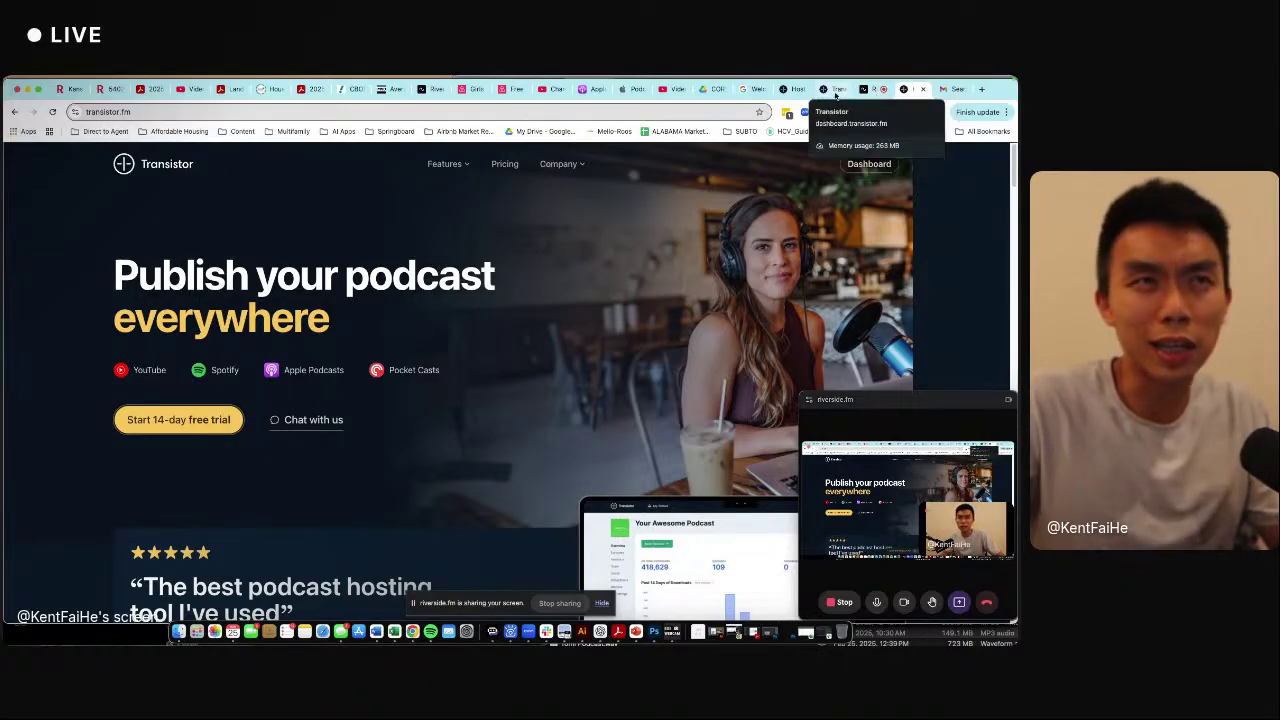
{"action": "left_click", "coordinate": [621, 94]}
{"action": "scroll", "coordinate": [600, 351], "scroll_direction": "down", "scroll_amount": 1}
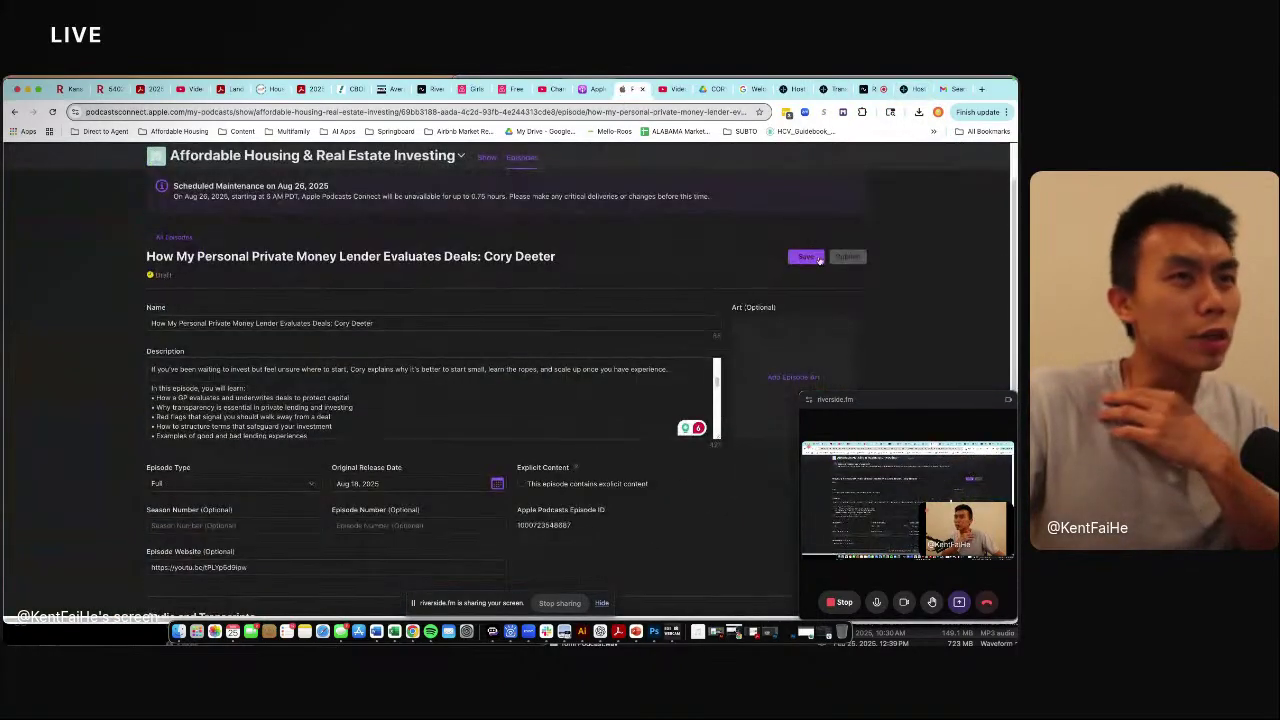
{"action": "scroll", "coordinate": [670, 294], "scroll_direction": "down", "scroll_amount": 3}
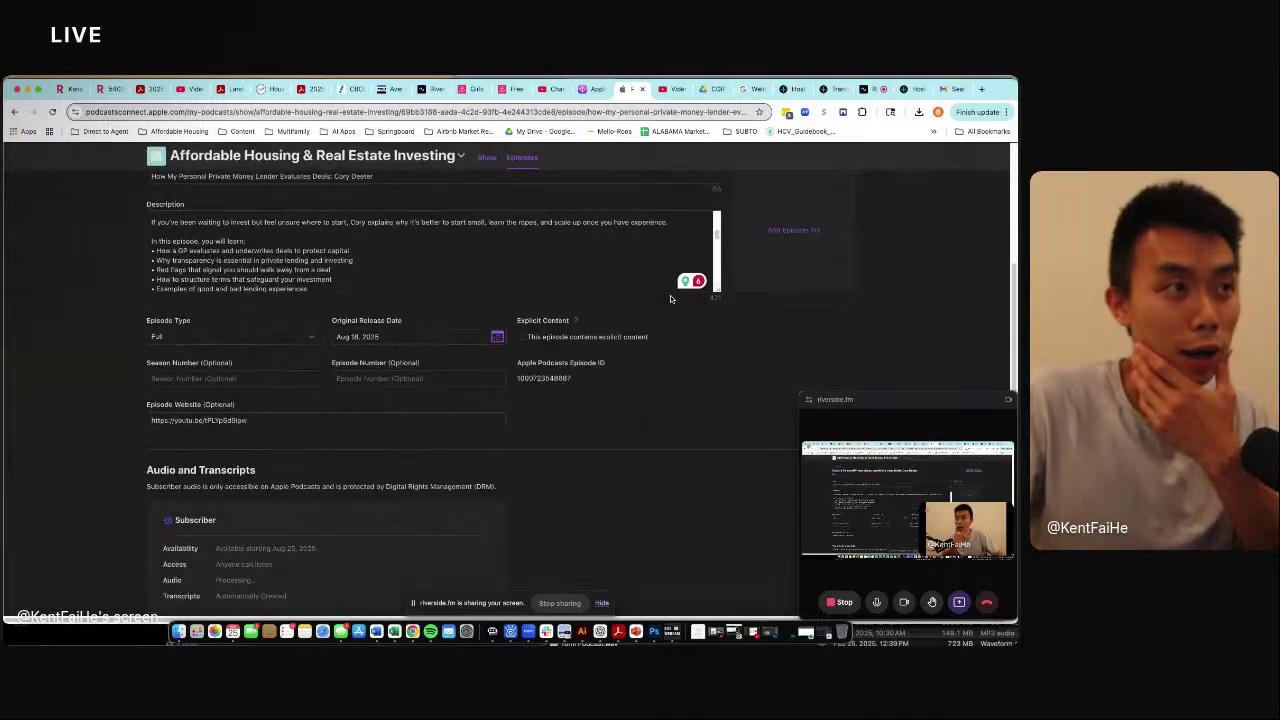
{"action": "key", "text": "super+a"}
{"action": "key", "text": "super+v"}
{"action": "key", "text": "super+a"}
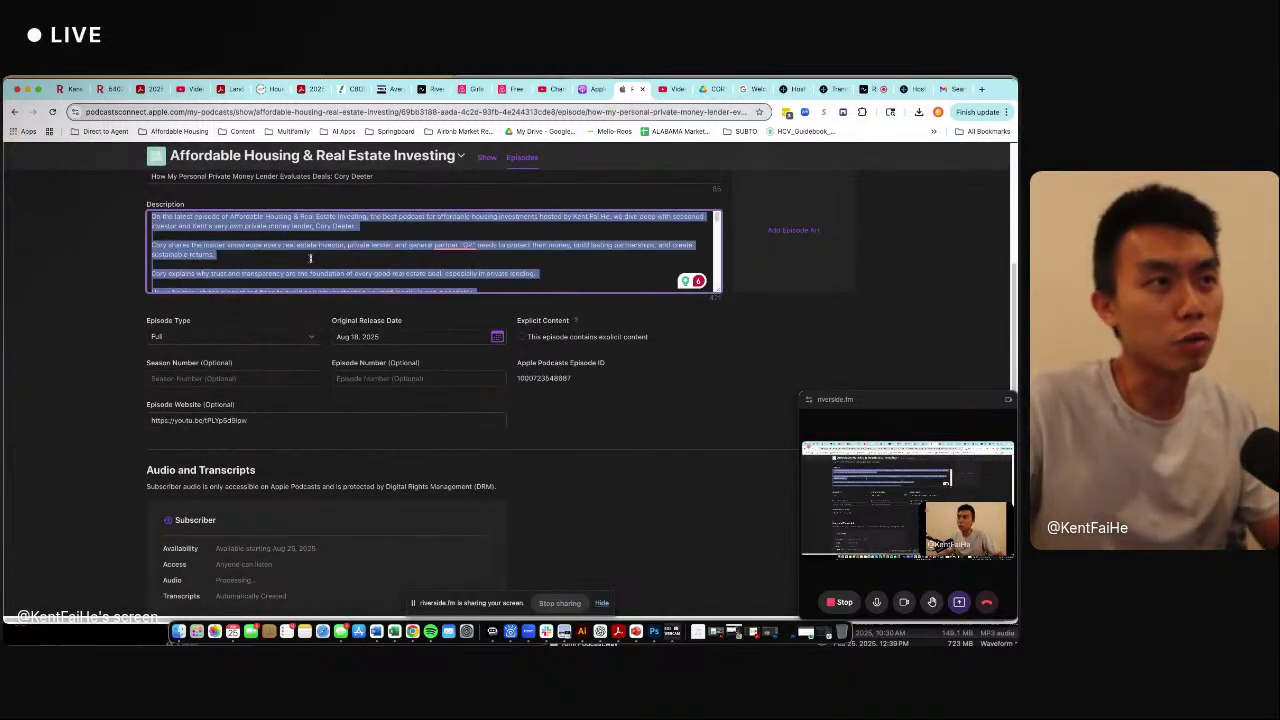
Check the rest of the episode draft in Apple Podcasts Connect and switch to the new episode form in Transistor.
{"action": "scroll", "coordinate": [500, 380], "scroll_direction": "down", "scroll_amount": 3}
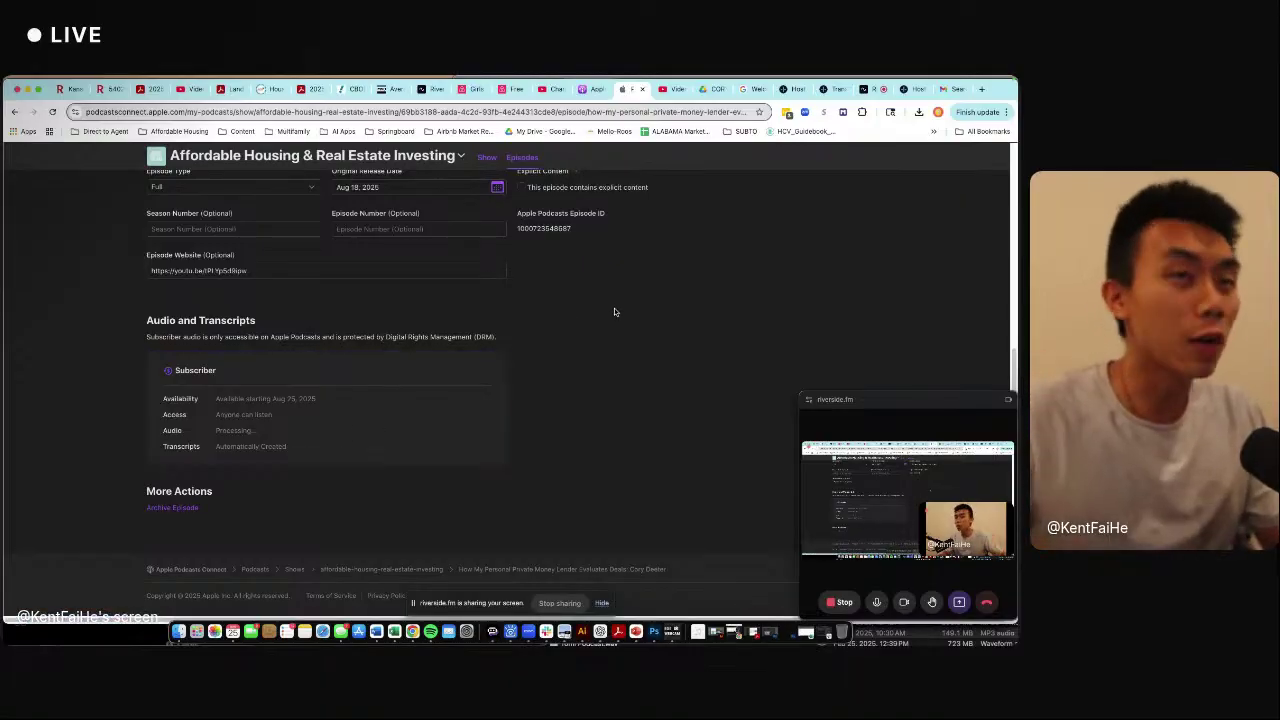
{"action": "left_click", "coordinate": [830, 89]}
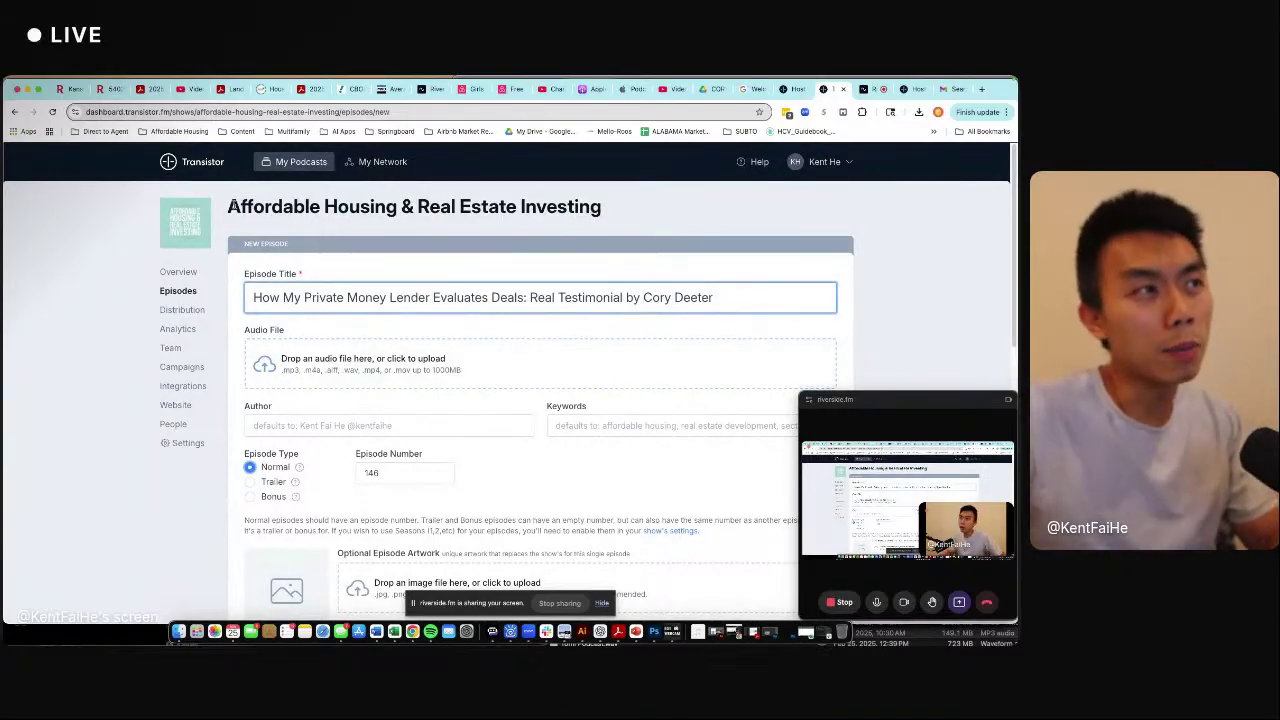
{"action": "left_click", "coordinate": [631, 93]}
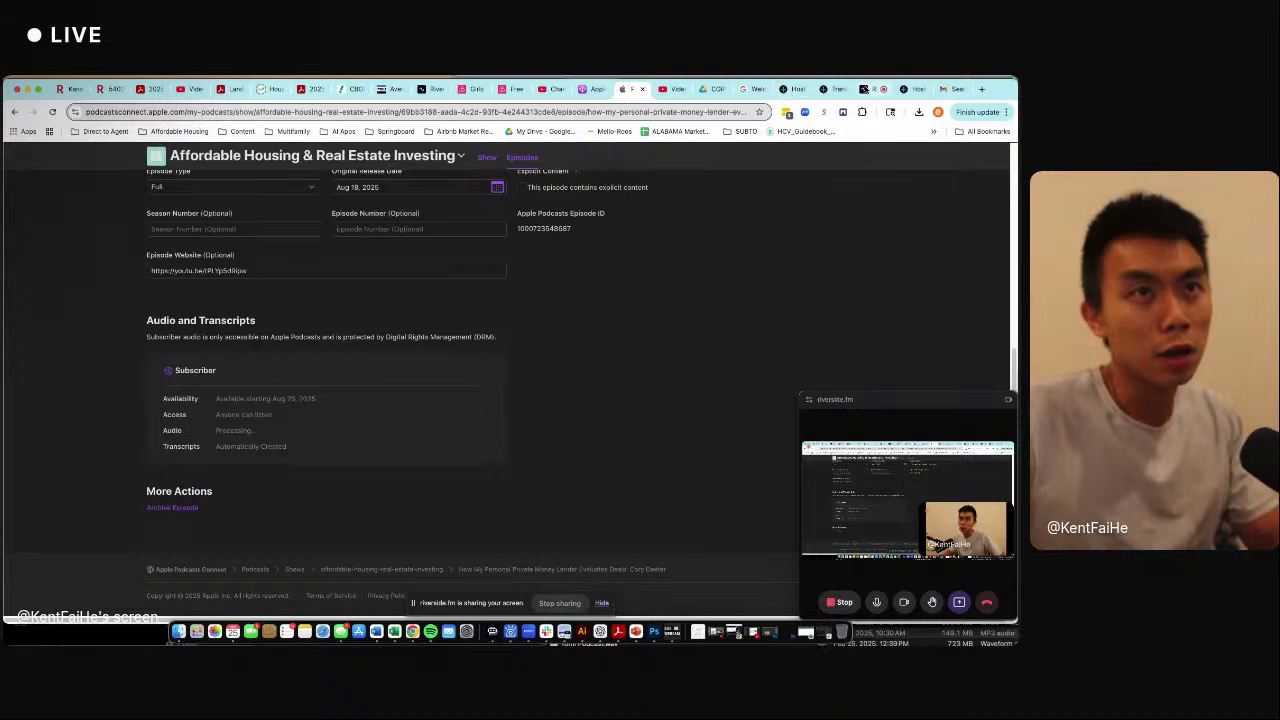
{"action": "left_click", "coordinate": [836, 90]}
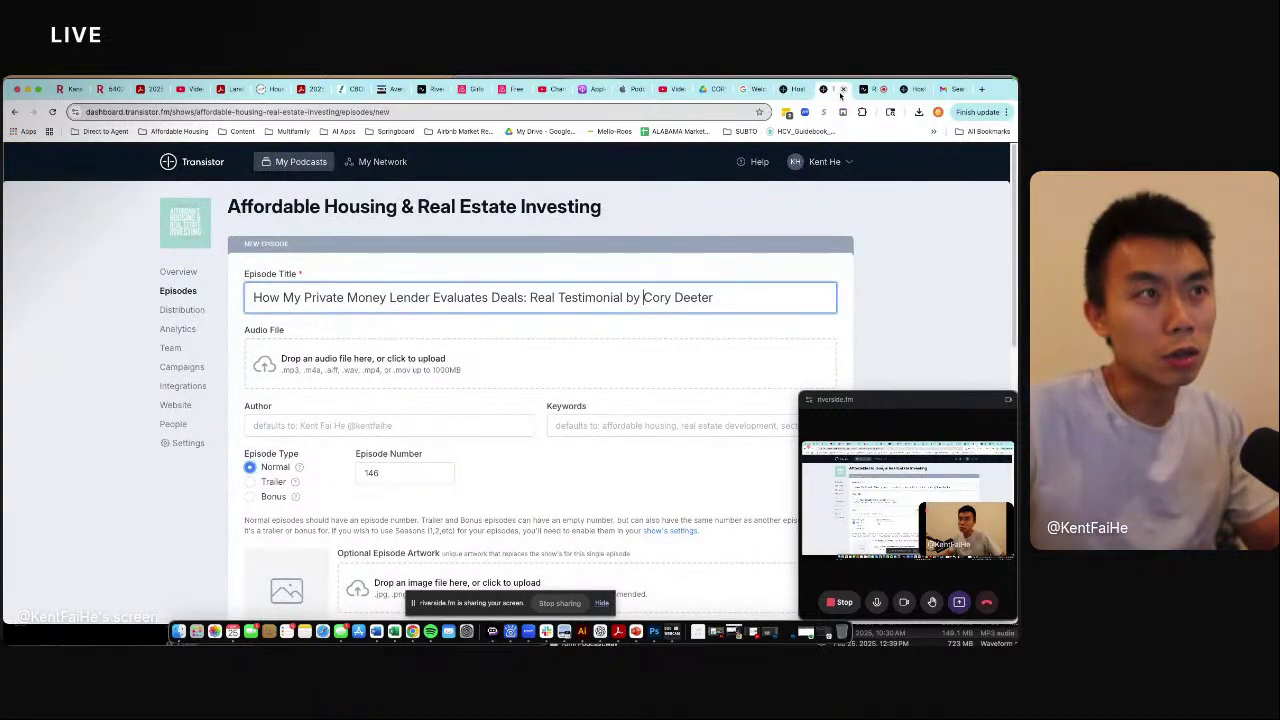
Upload the private lender guest's "trailer (FULL) (2).mp3" from the Audio folder in Finder as the new episode's audio file.
{"action": "left_click", "coordinate": [178, 631]}
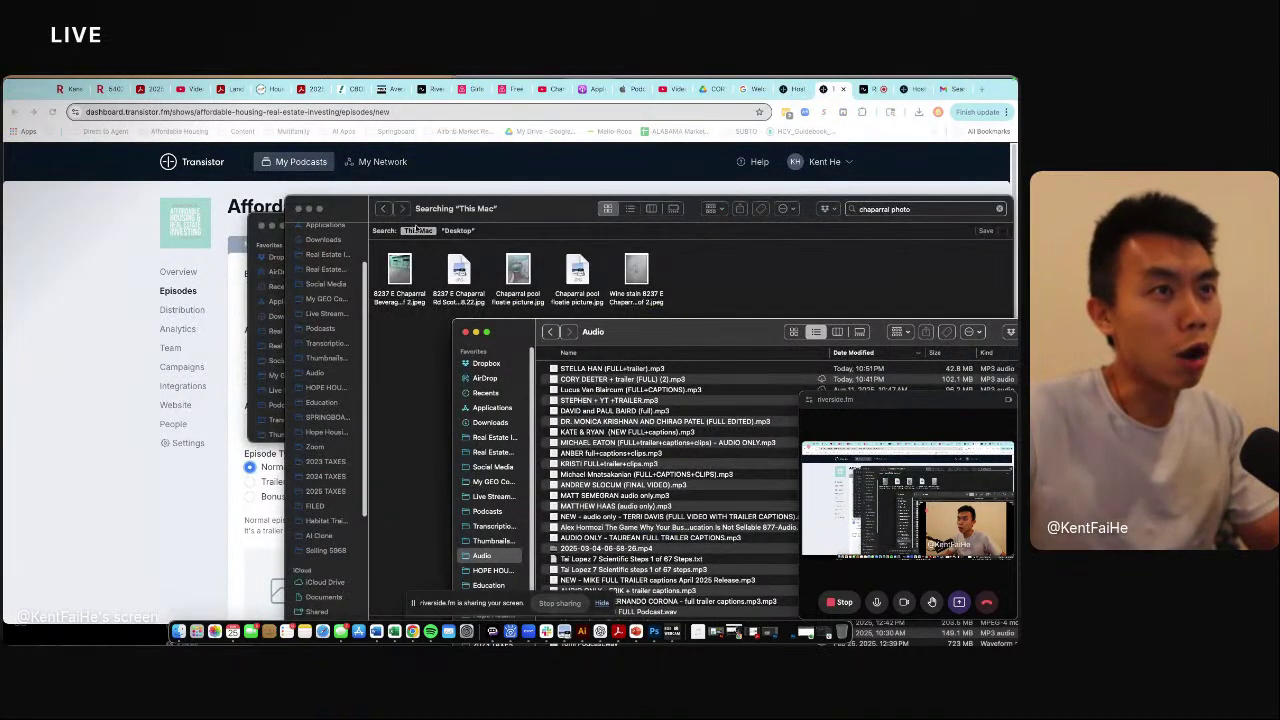
{"action": "left_click", "coordinate": [309, 210]}
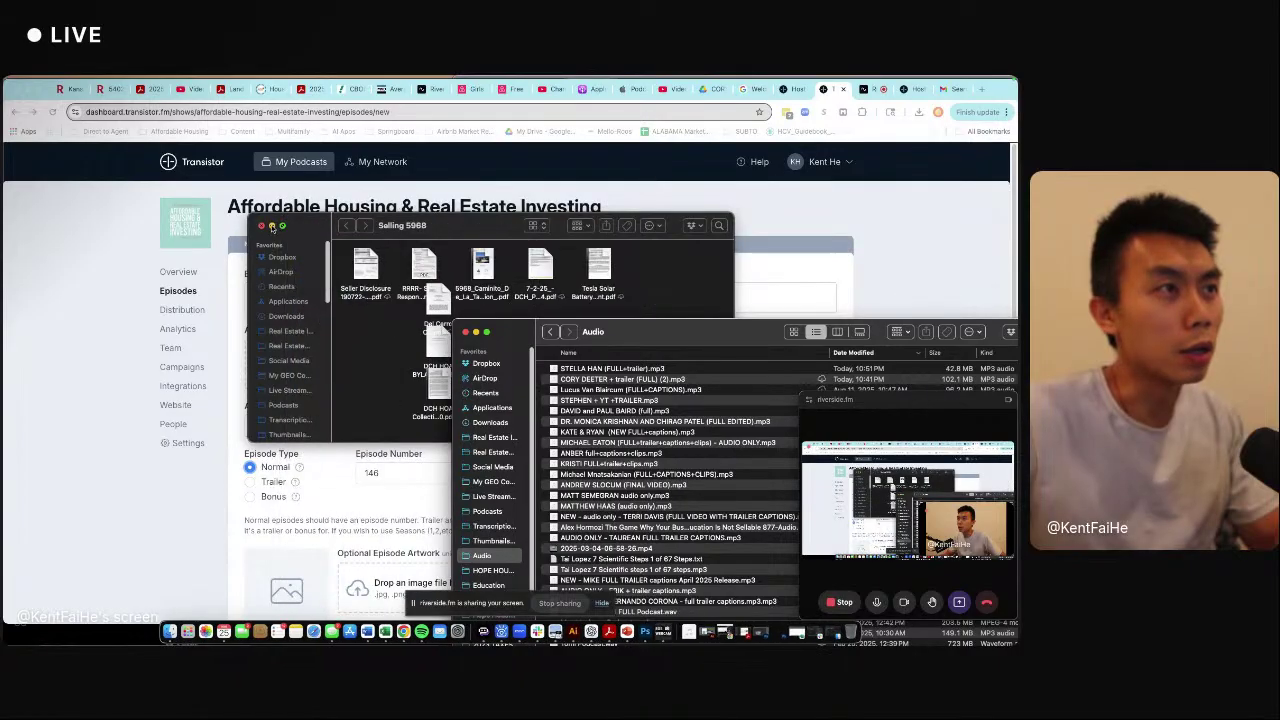
{"action": "left_click", "coordinate": [272, 226]}
{"action": "left_click_drag", "start_coordinate": [650, 331], "coordinate": [673, 286]}
{"action": "left_click", "coordinate": [680, 333]}
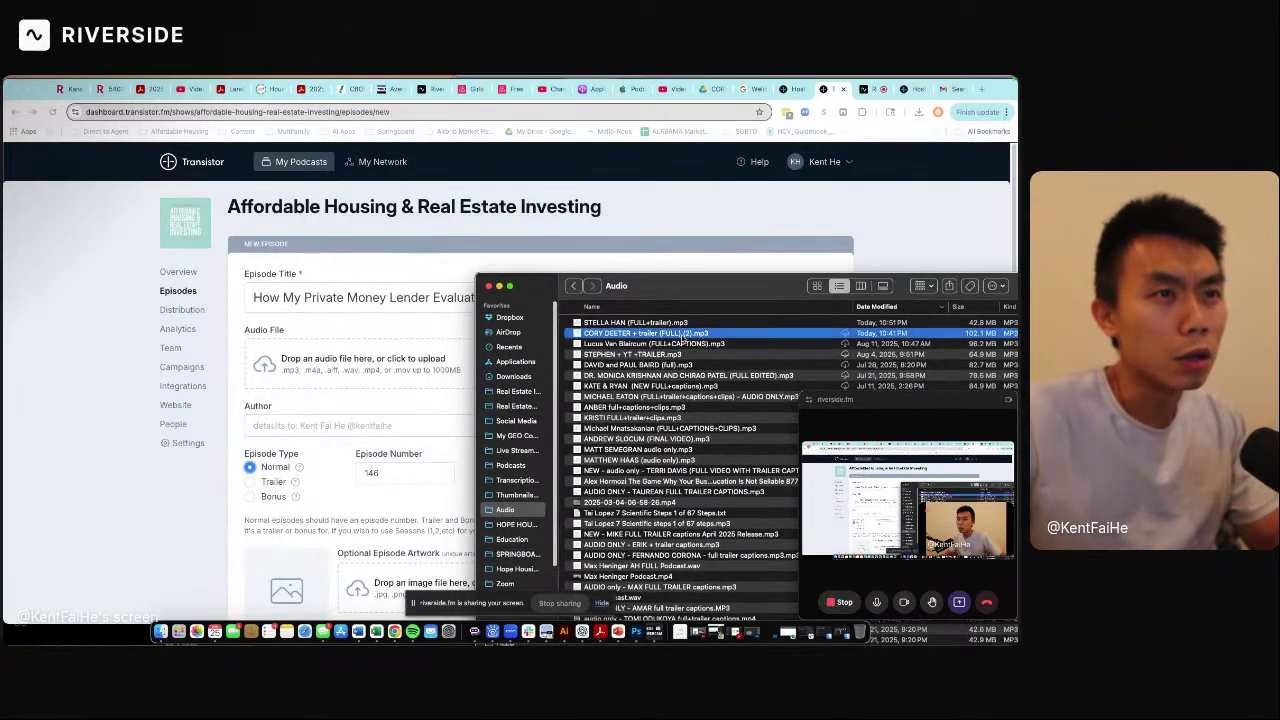
{"action": "left_click_drag", "start_coordinate": [680, 333], "coordinate": [365, 362]}
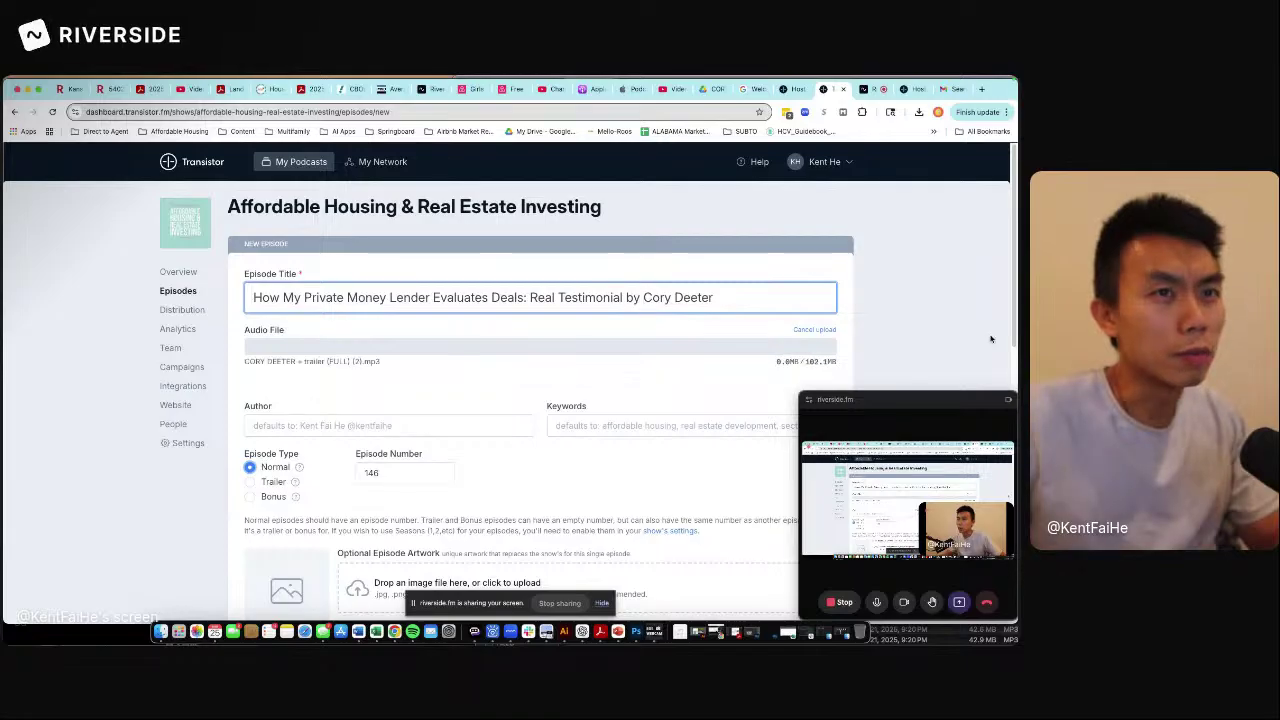
Paste the copied description into the new episode's show notes.
{"action": "scroll", "coordinate": [559, 390], "scroll_direction": "down", "scroll_amount": 3}
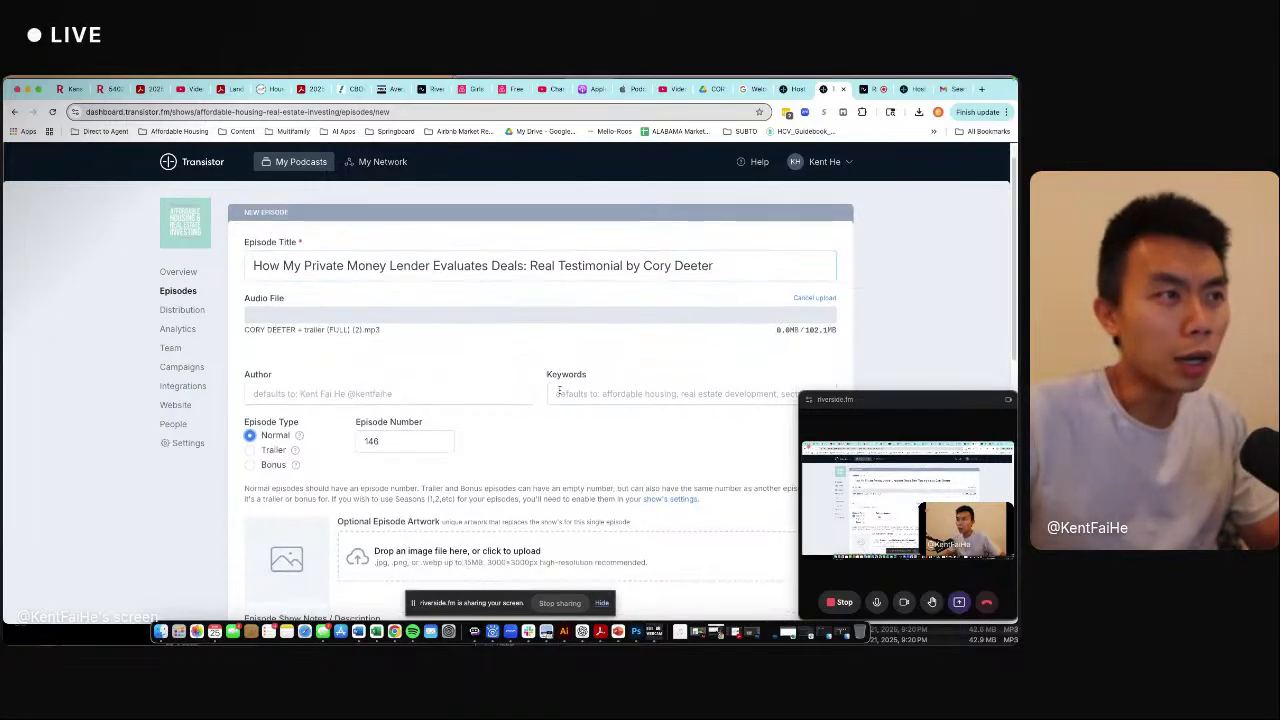
{"action": "scroll", "coordinate": [559, 390], "scroll_direction": "down", "scroll_amount": 2}
{"action": "left_click", "coordinate": [479, 510]}
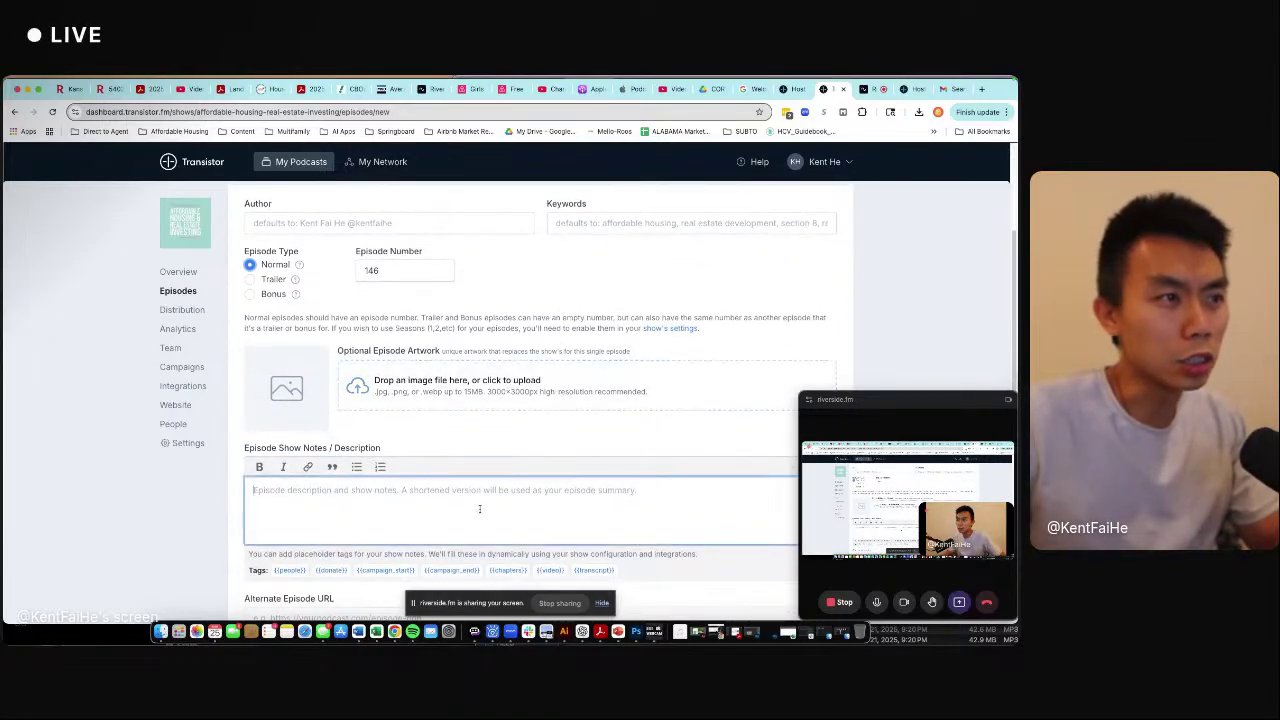
{"action": "key", "text": "super+v"}
Review the audio upload and the pasted show notes, including the common questions, disclaimer, chapter timestamps and hashtags.
{"action": "scroll", "coordinate": [820, 302], "scroll_direction": "up", "scroll_amount": 2}
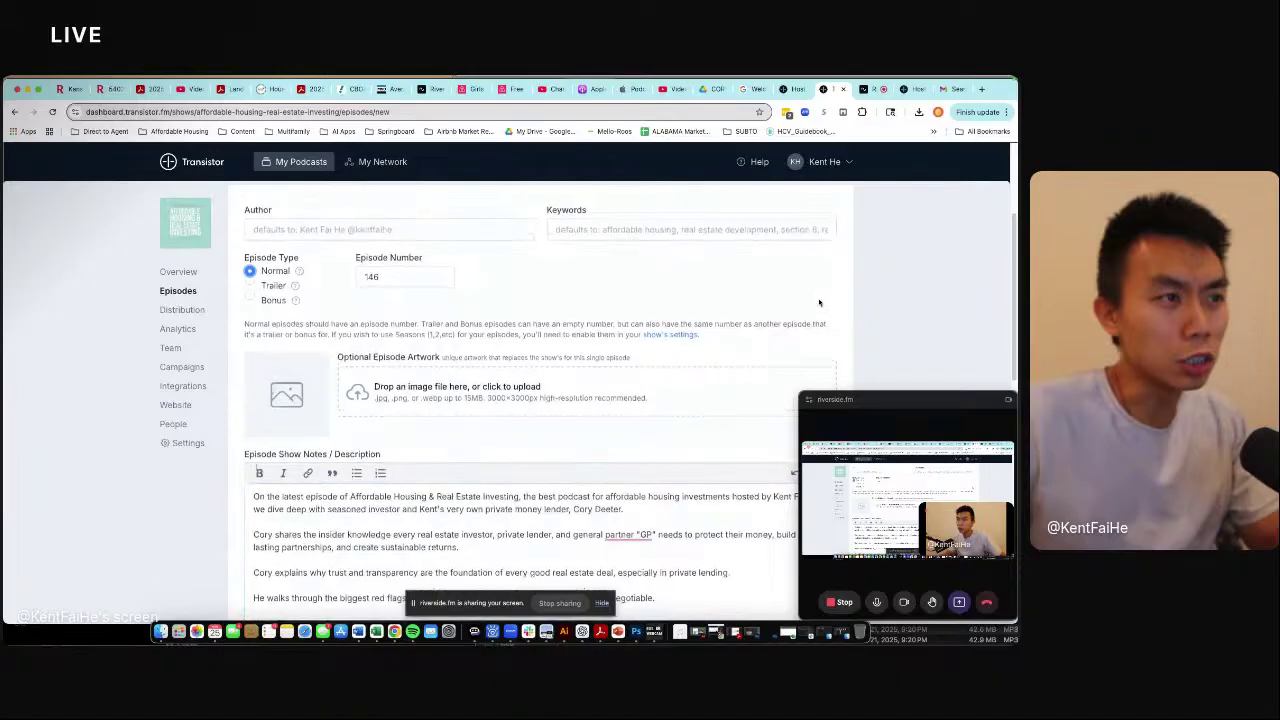
{"action": "scroll", "coordinate": [766, 323], "scroll_direction": "down", "scroll_amount": 4}
{"action": "scroll", "coordinate": [385, 480], "scroll_direction": "up", "scroll_amount": 4}
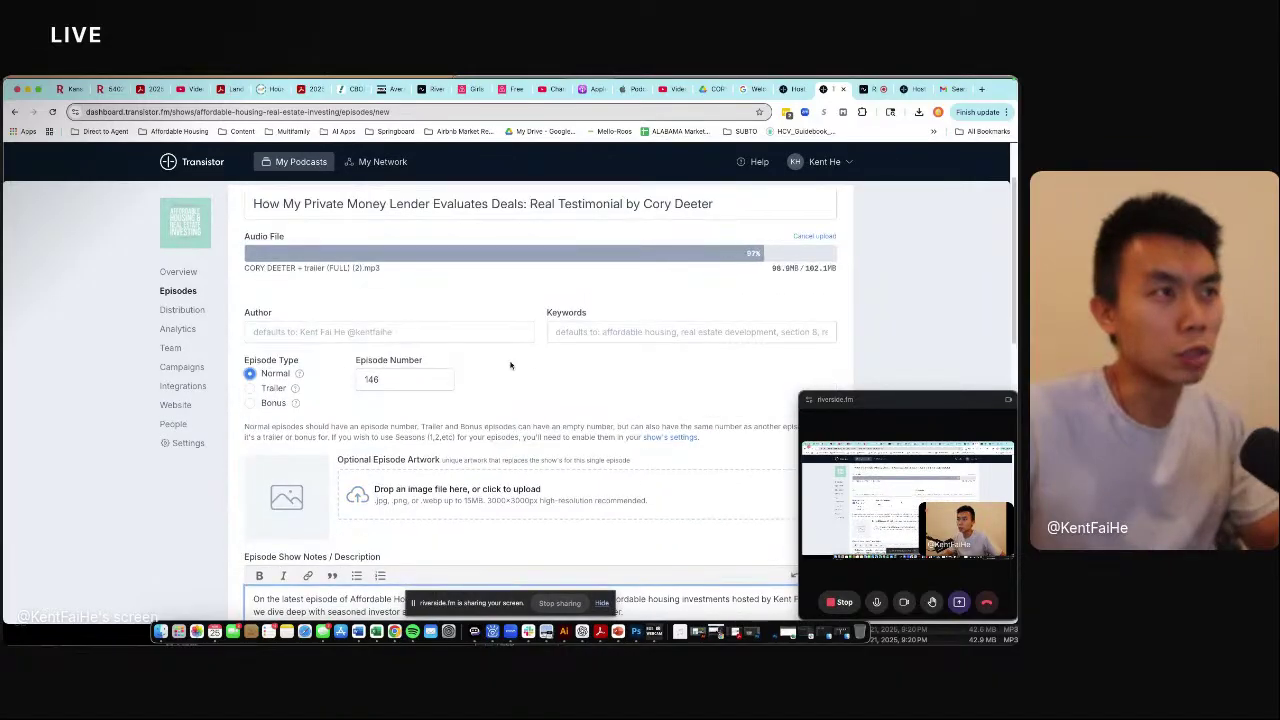
{"action": "scroll", "coordinate": [544, 354], "scroll_direction": "down", "scroll_amount": 10}
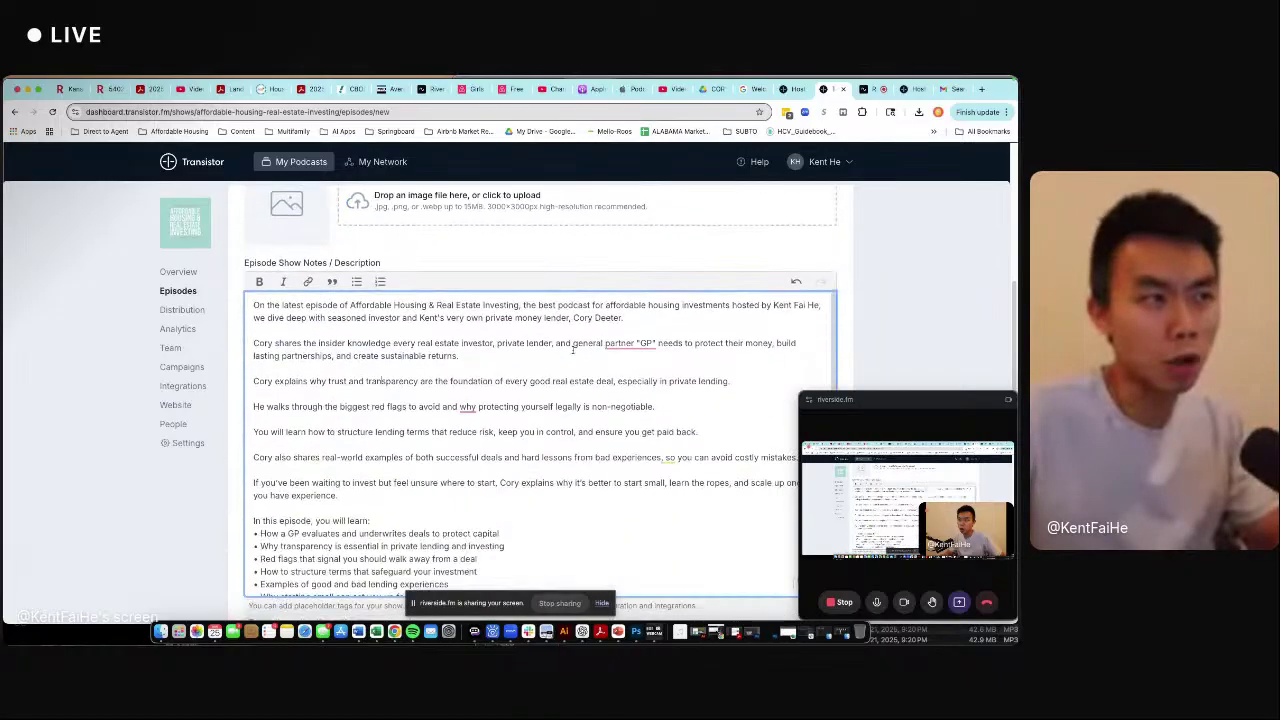
{"action": "scroll", "coordinate": [578, 360], "scroll_direction": "down", "scroll_amount": 6}
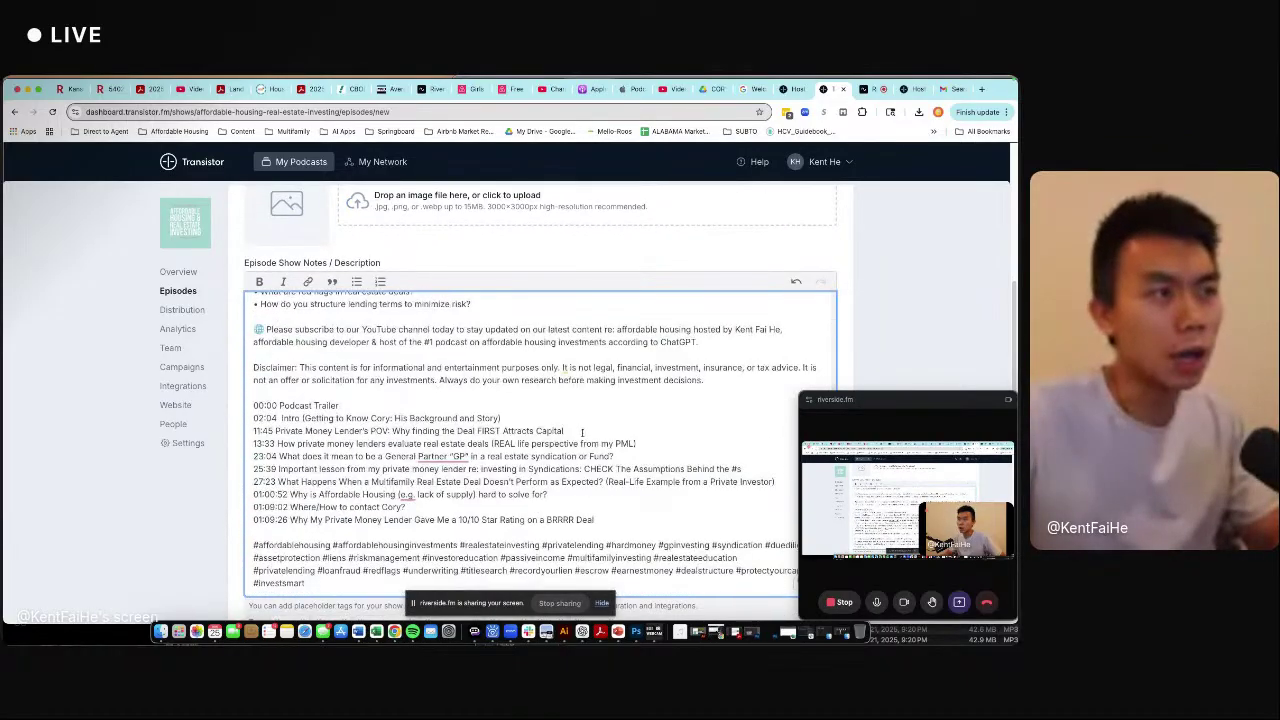
{"action": "scroll", "coordinate": [478, 427], "scroll_direction": "up", "scroll_amount": 3}
{"action": "left_click_drag", "start_coordinate": [478, 427], "coordinate": [265, 360]}
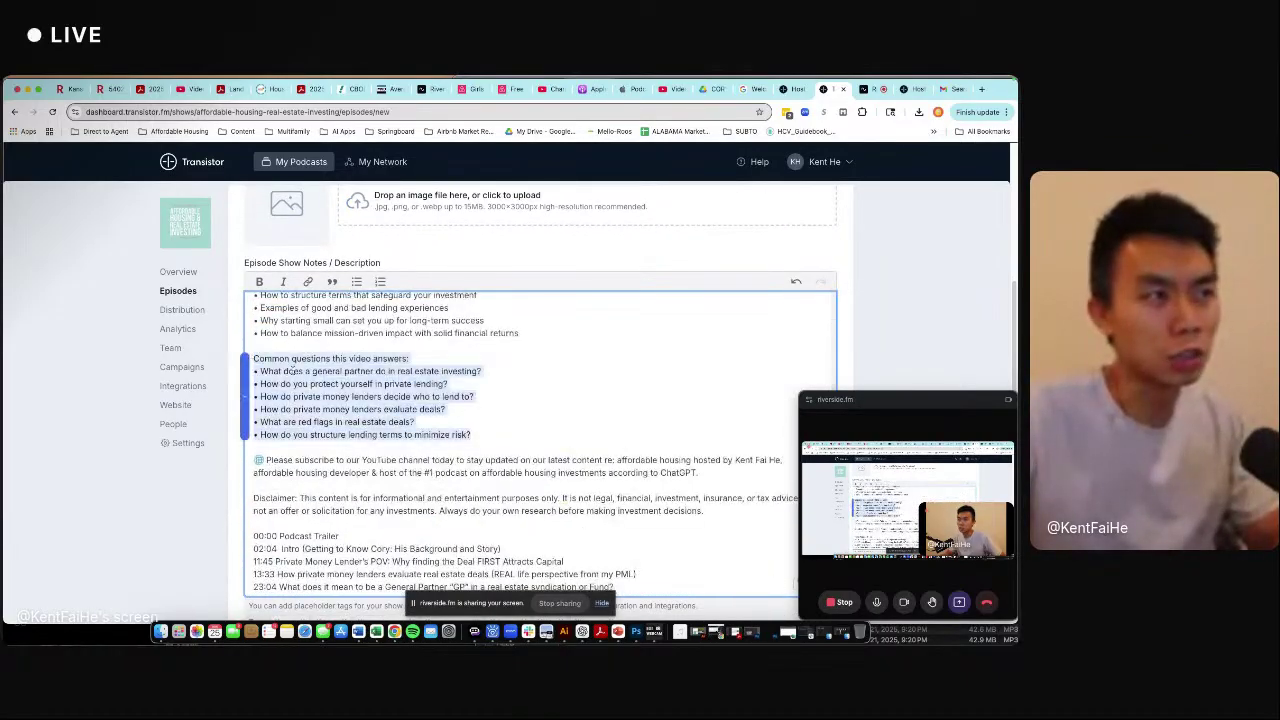
{"action": "left_click", "coordinate": [549, 406]}
{"action": "mouse_move", "coordinate": [482, 435]}
{"action": "left_mouse_down"}
{"action": "mouse_move", "coordinate": [357, 371]}
{"action": "mouse_move", "coordinate": [302, 359]}
{"action": "mouse_move", "coordinate": [478, 435]}
{"action": "left_mouse_up"}
{"action": "left_click", "coordinate": [480, 436]}
{"action": "scroll", "coordinate": [480, 436], "scroll_direction": "down", "scroll_amount": 3}
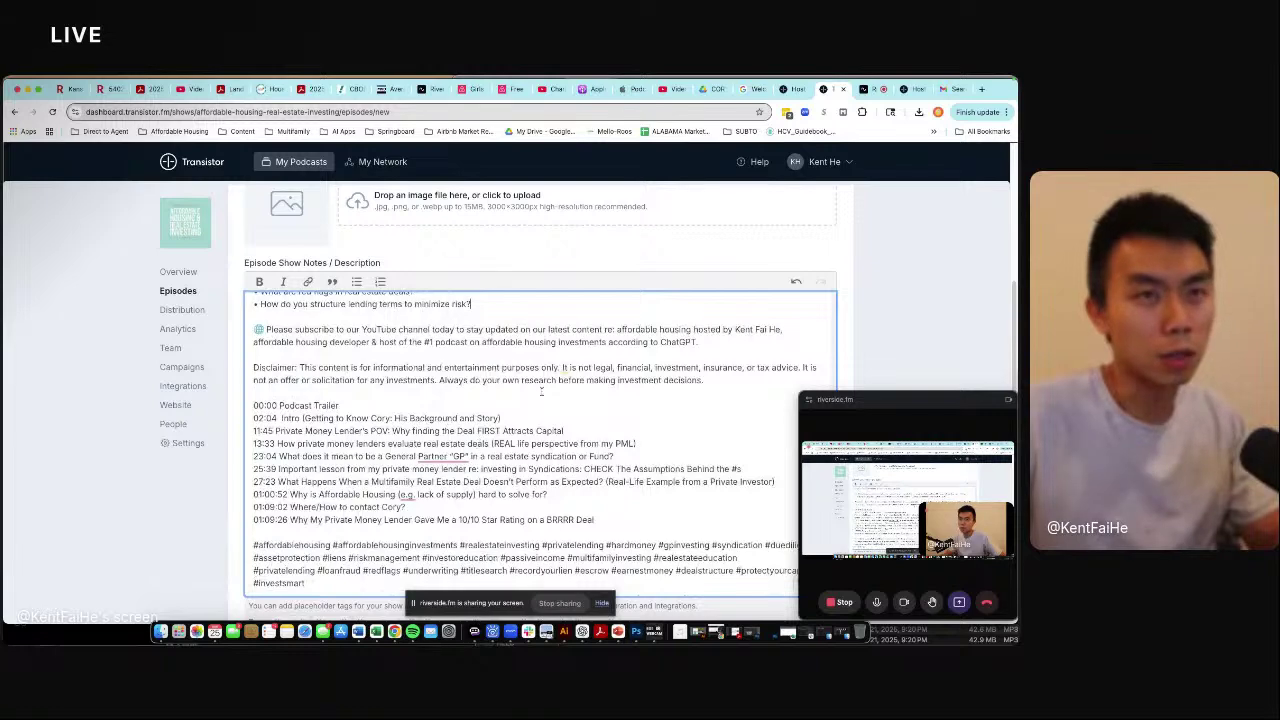
{"action": "scroll", "coordinate": [886, 303], "scroll_direction": "down", "scroll_amount": 1}
{"action": "scroll", "coordinate": [886, 303], "scroll_direction": "down", "scroll_amount": 3}
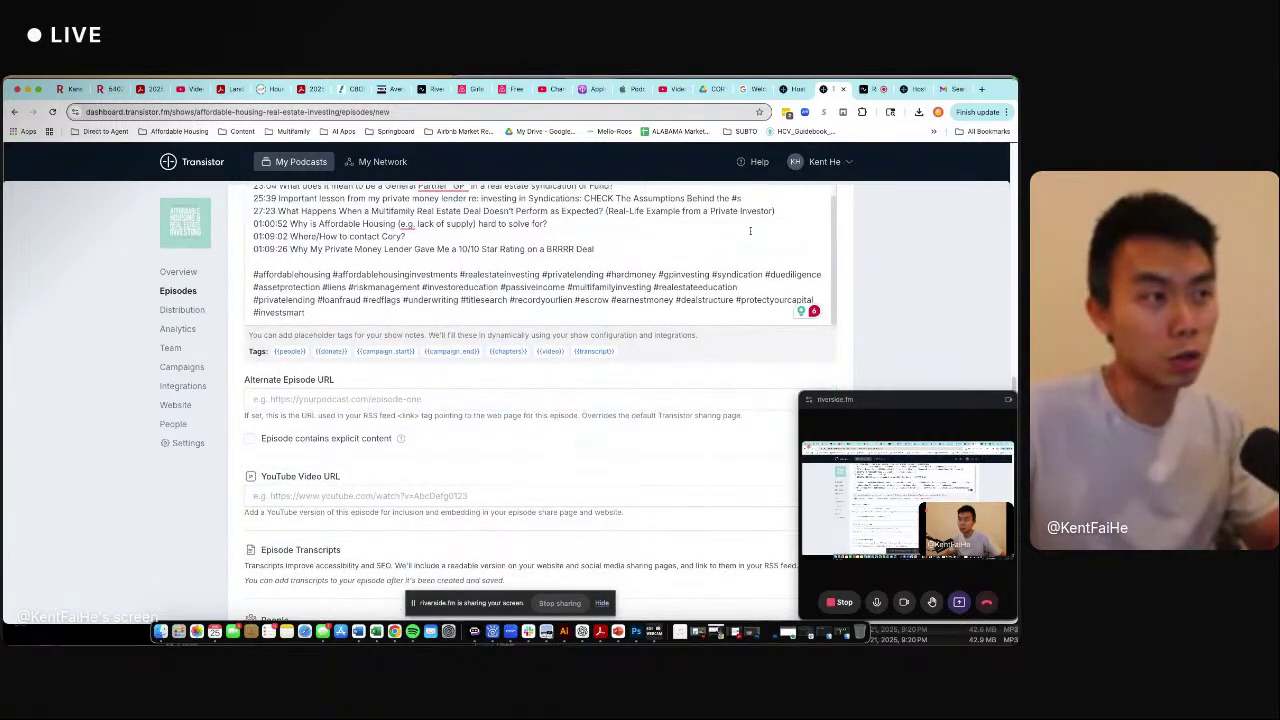
{"action": "scroll", "coordinate": [316, 467], "scroll_direction": "down", "scroll_amount": 1}
{"action": "left_click", "coordinate": [319, 437]}
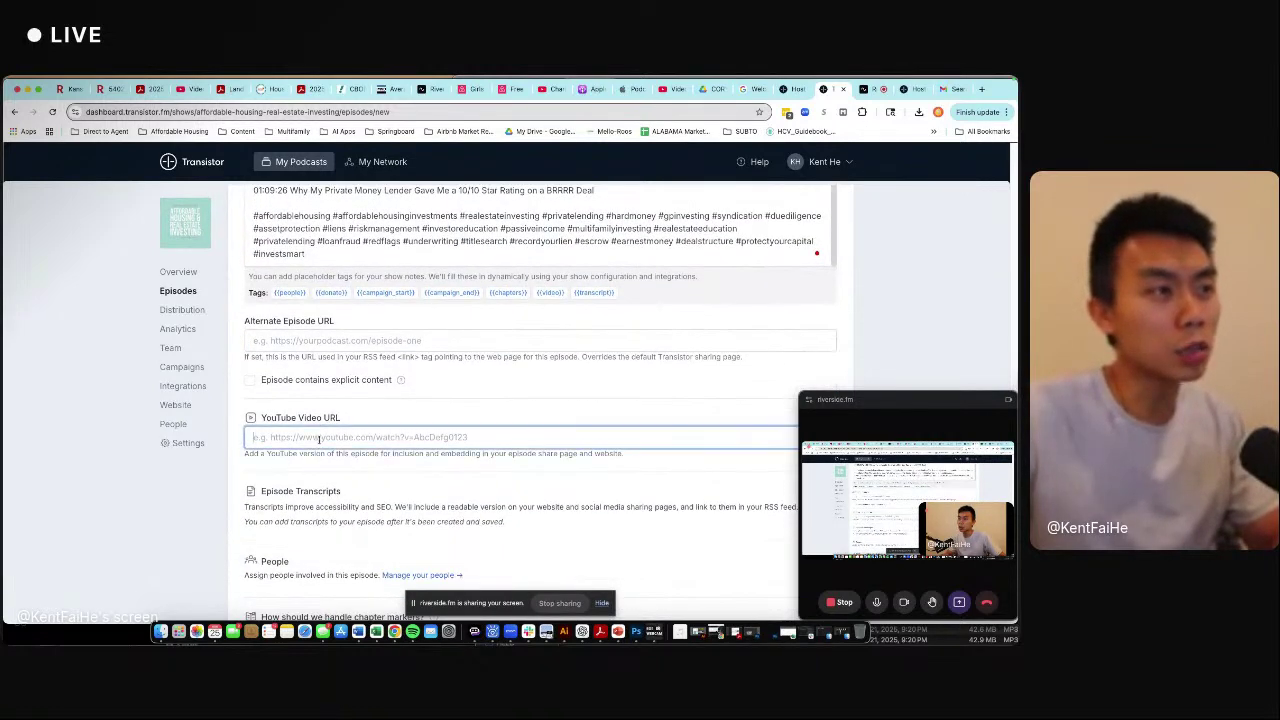
{"action": "left_click", "coordinate": [663, 89]}
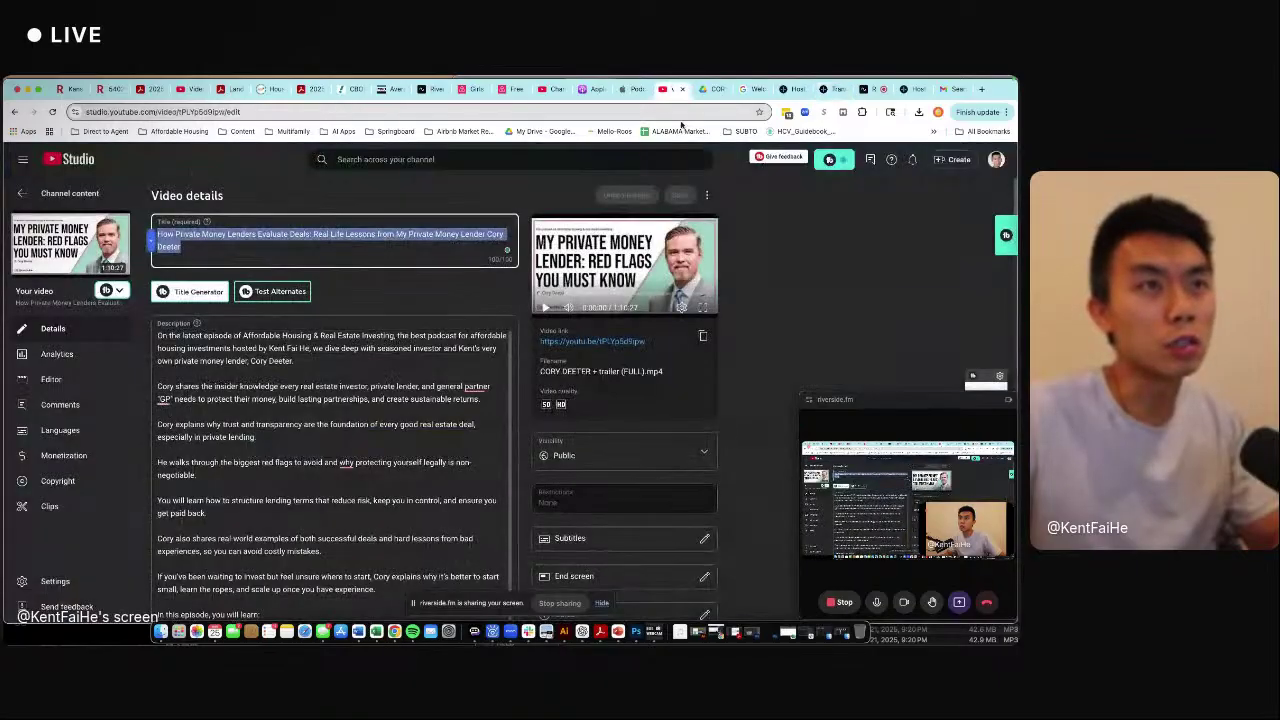
{"action": "left_click", "coordinate": [869, 89]}
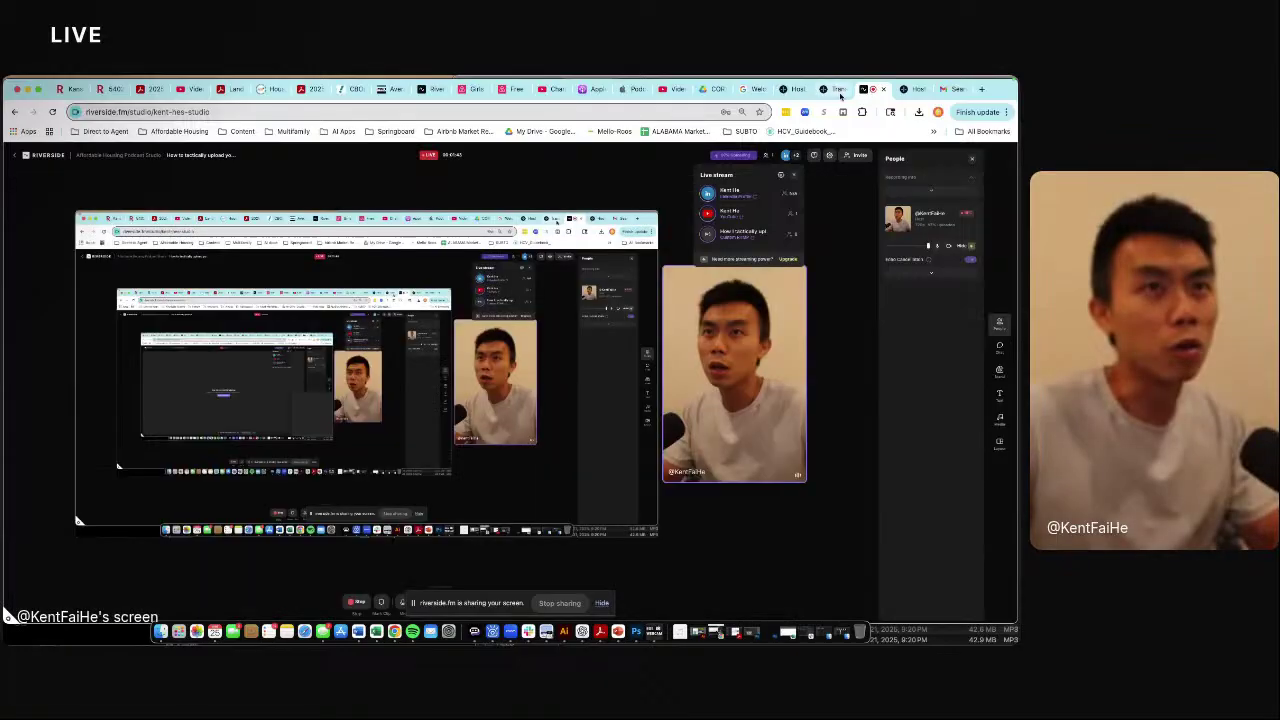
{"action": "left_click", "coordinate": [830, 89]}
{"action": "type", "text": "https://youtu.be/lPLYp5d9ipw"}
{"action": "left_click", "coordinate": [878, 355]}
Set a scheduled publish date of August 18, 2025 for the episode, then save and publish it.
{"action": "scroll", "coordinate": [878, 355], "scroll_direction": "down", "scroll_amount": 3}
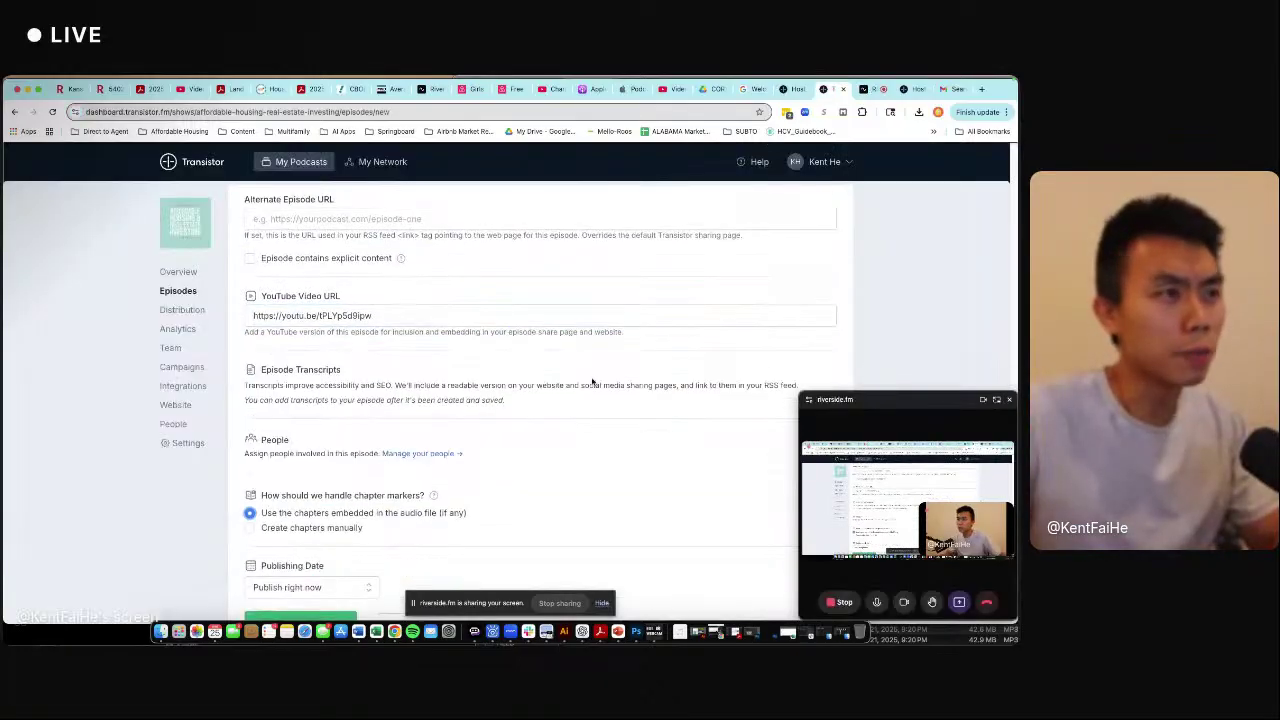
{"action": "left_click", "coordinate": [312, 545]}
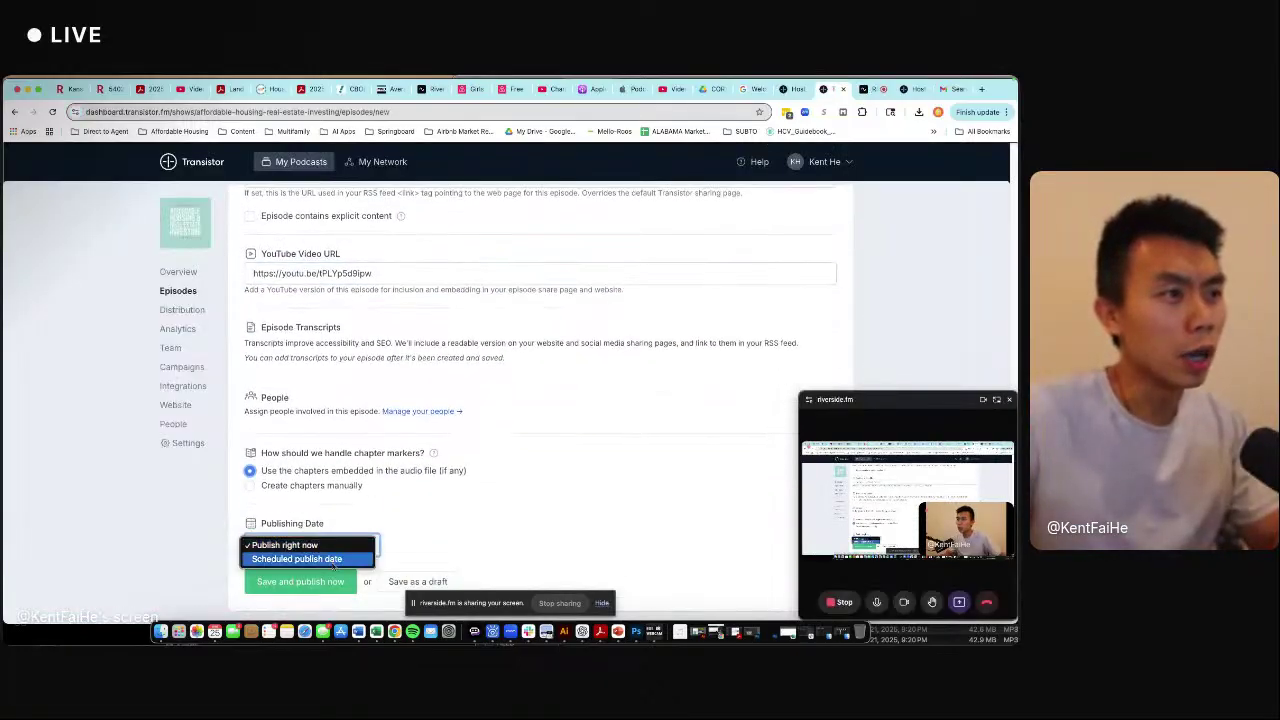
{"action": "left_click", "coordinate": [300, 561]}
{"action": "left_click", "coordinate": [312, 576]}
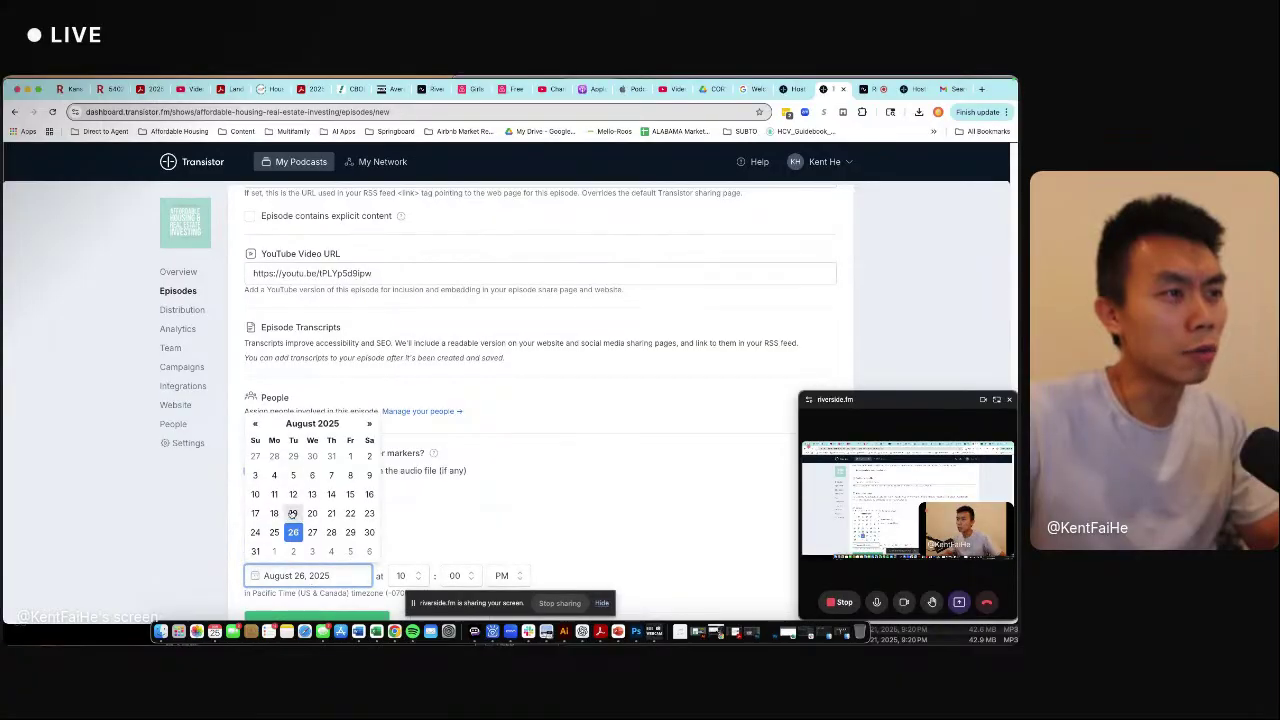
{"action": "left_click", "coordinate": [274, 512]}
{"action": "scroll", "coordinate": [683, 363], "scroll_direction": "down", "scroll_amount": 1}
{"action": "scroll", "coordinate": [683, 363], "scroll_direction": "down", "scroll_amount": 1}
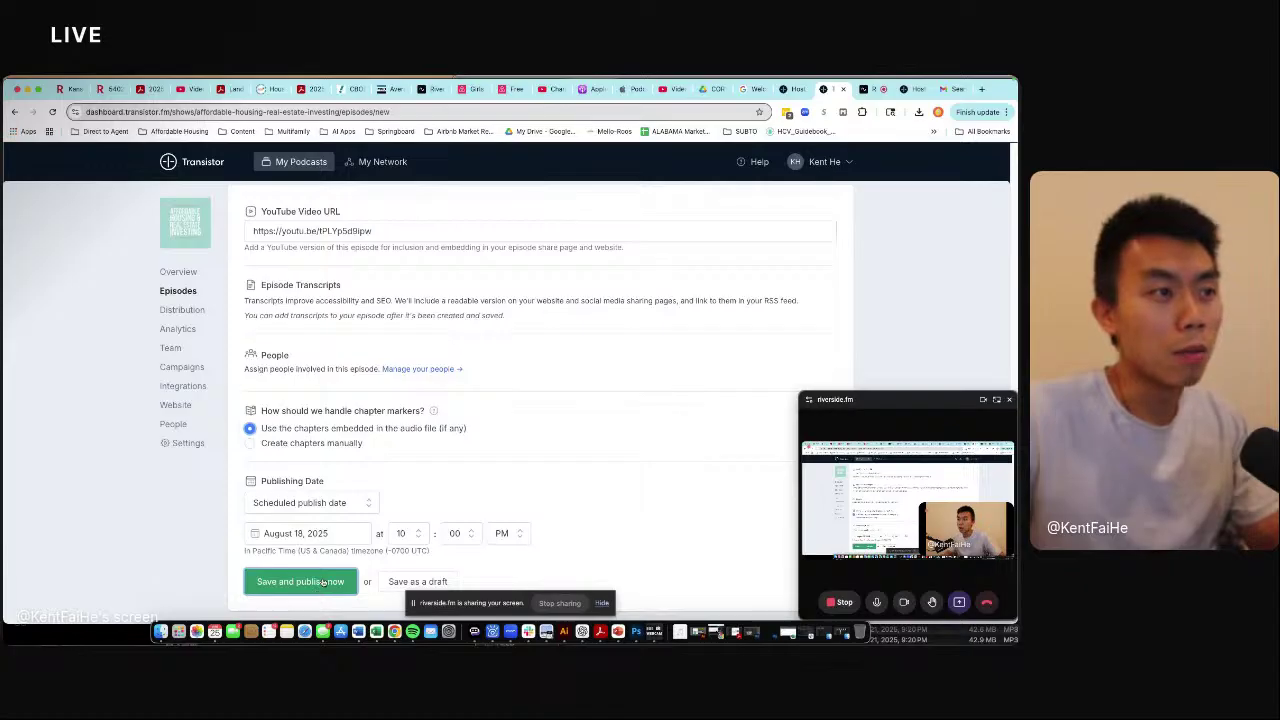
{"action": "left_click", "coordinate": [316, 581]}
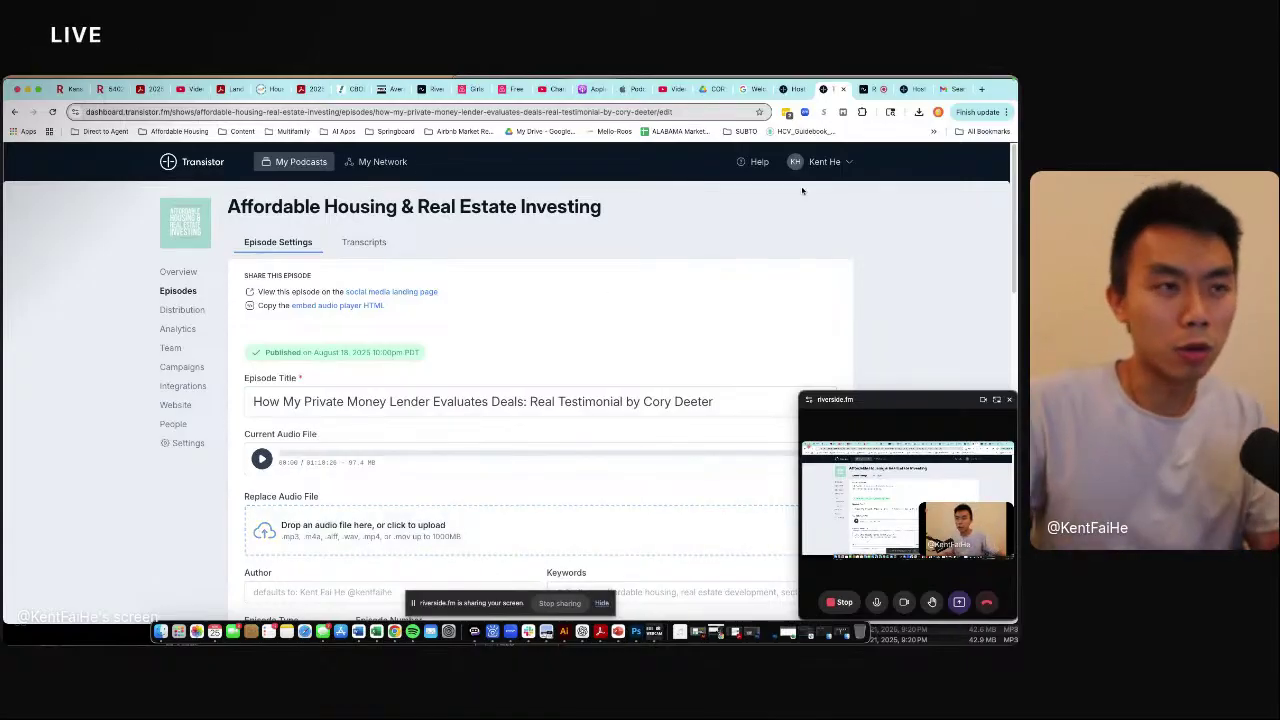
Review the published episode's settings, checking the title, audio file, episode number, artwork area and show notes.
{"action": "scroll", "coordinate": [945, 270], "scroll_direction": "down", "scroll_amount": 1}
{"action": "scroll", "coordinate": [945, 270], "scroll_direction": "down", "scroll_amount": 2}
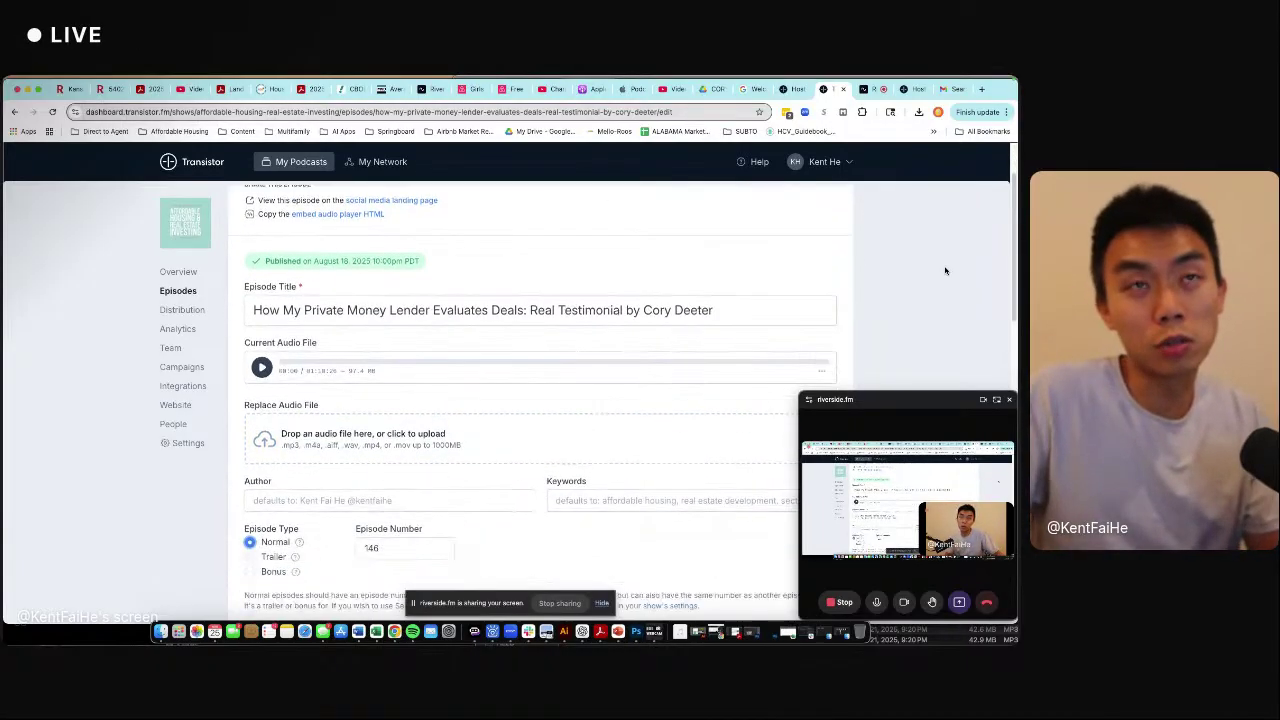
{"action": "scroll", "coordinate": [955, 295], "scroll_direction": "down", "scroll_amount": 10}
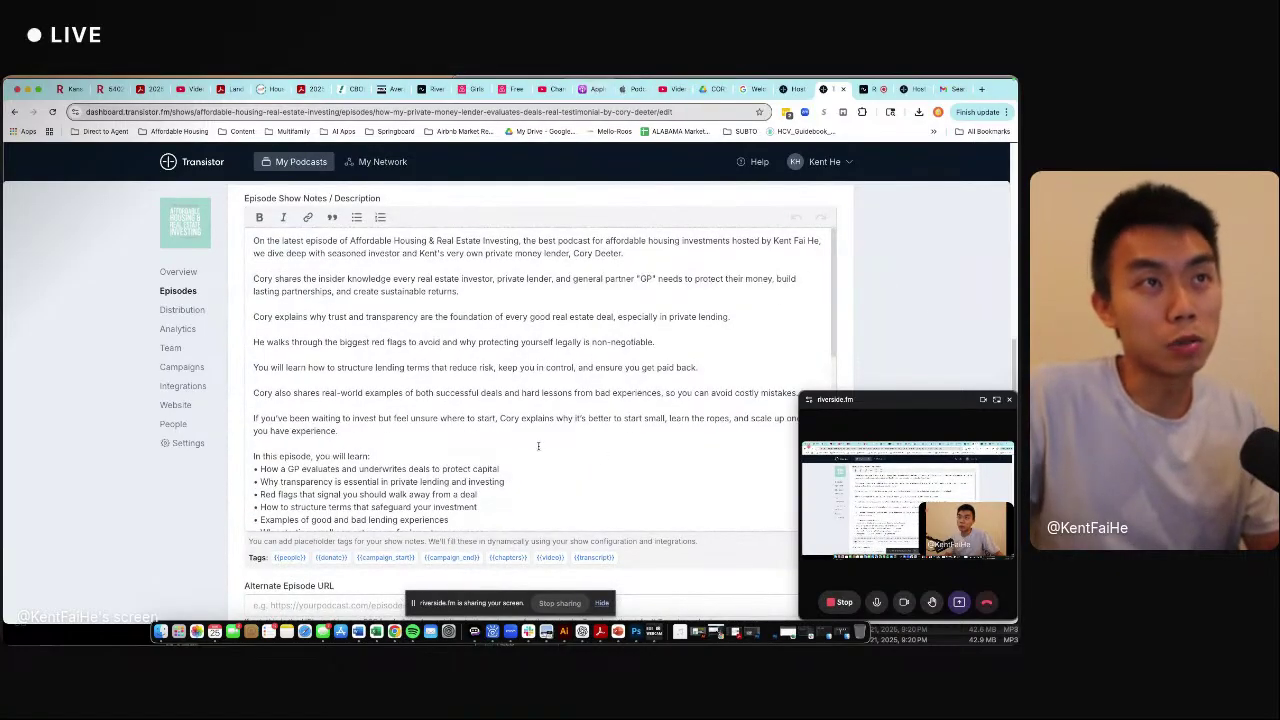
{"action": "scroll", "coordinate": [540, 430], "scroll_direction": "up", "scroll_amount": 7}
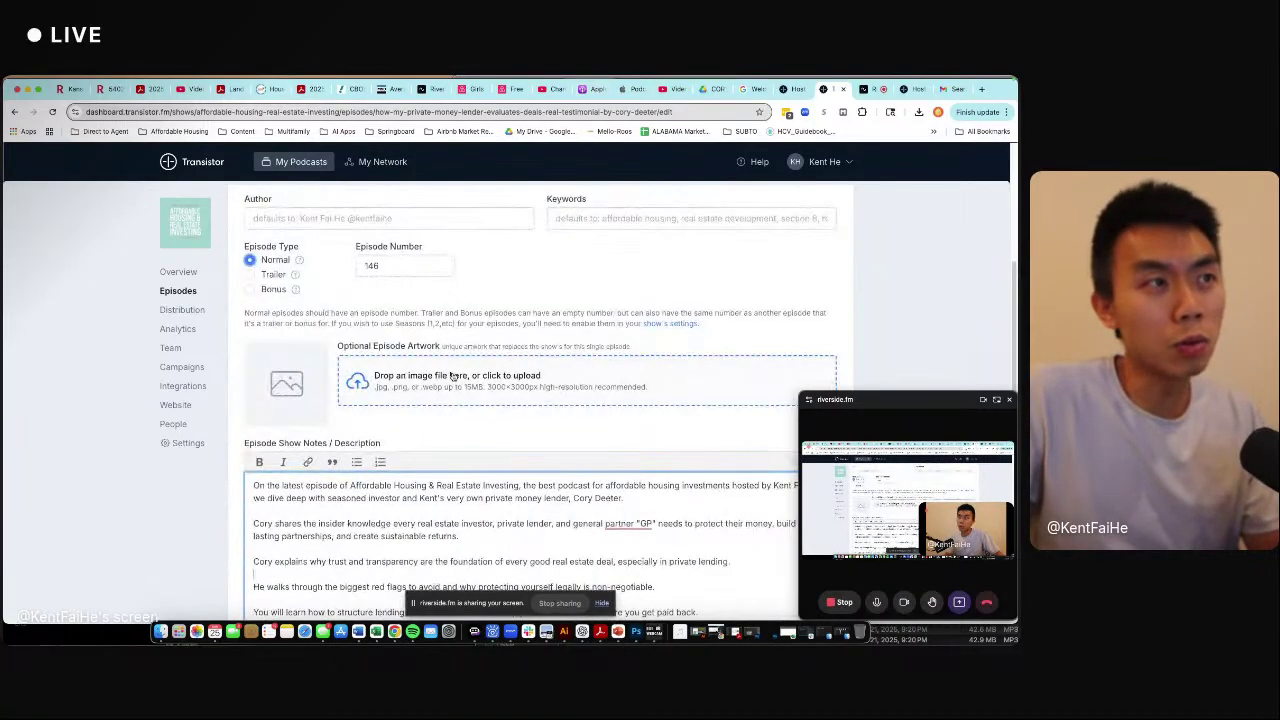
{"action": "scroll", "coordinate": [452, 376], "scroll_direction": "up", "scroll_amount": 5}
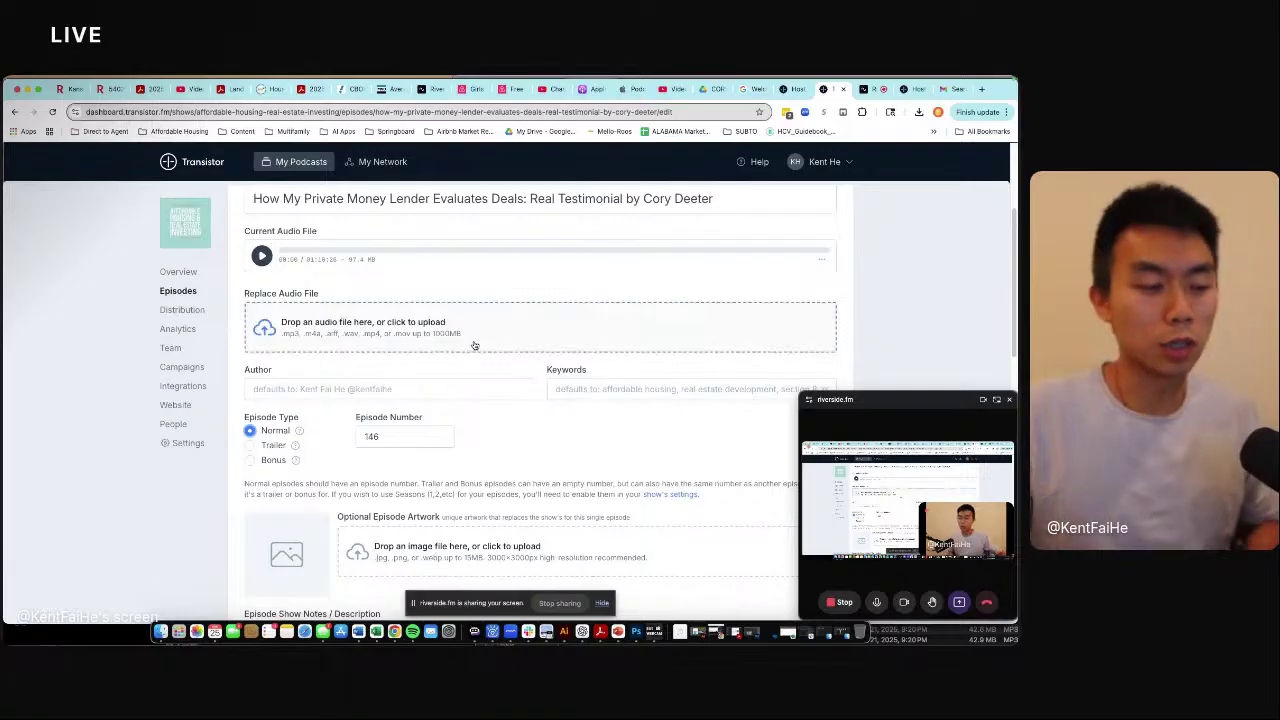
{"action": "scroll", "coordinate": [470, 372], "scroll_direction": "up", "scroll_amount": 2}
{"action": "scroll", "coordinate": [490, 367], "scroll_direction": "up", "scroll_amount": 1}
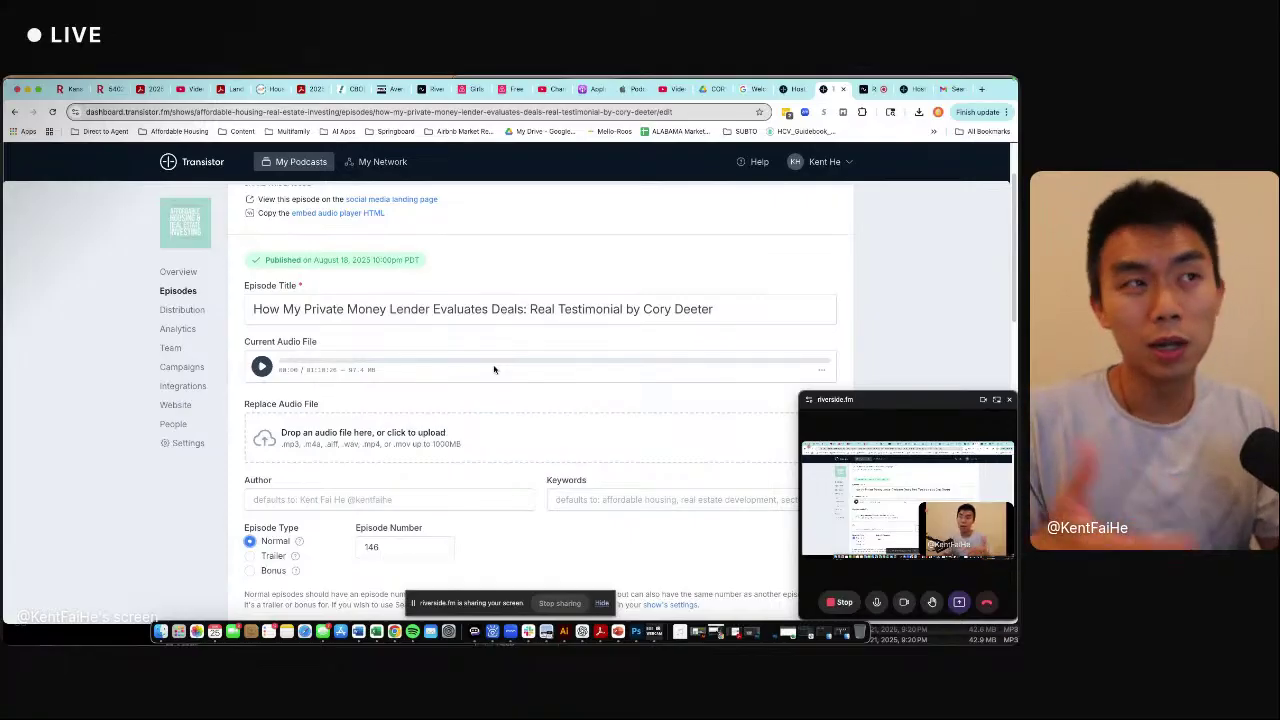
{"action": "scroll", "coordinate": [488, 362], "scroll_direction": "up", "scroll_amount": 2}
{"action": "scroll", "coordinate": [486, 360], "scroll_direction": "down", "scroll_amount": 10}
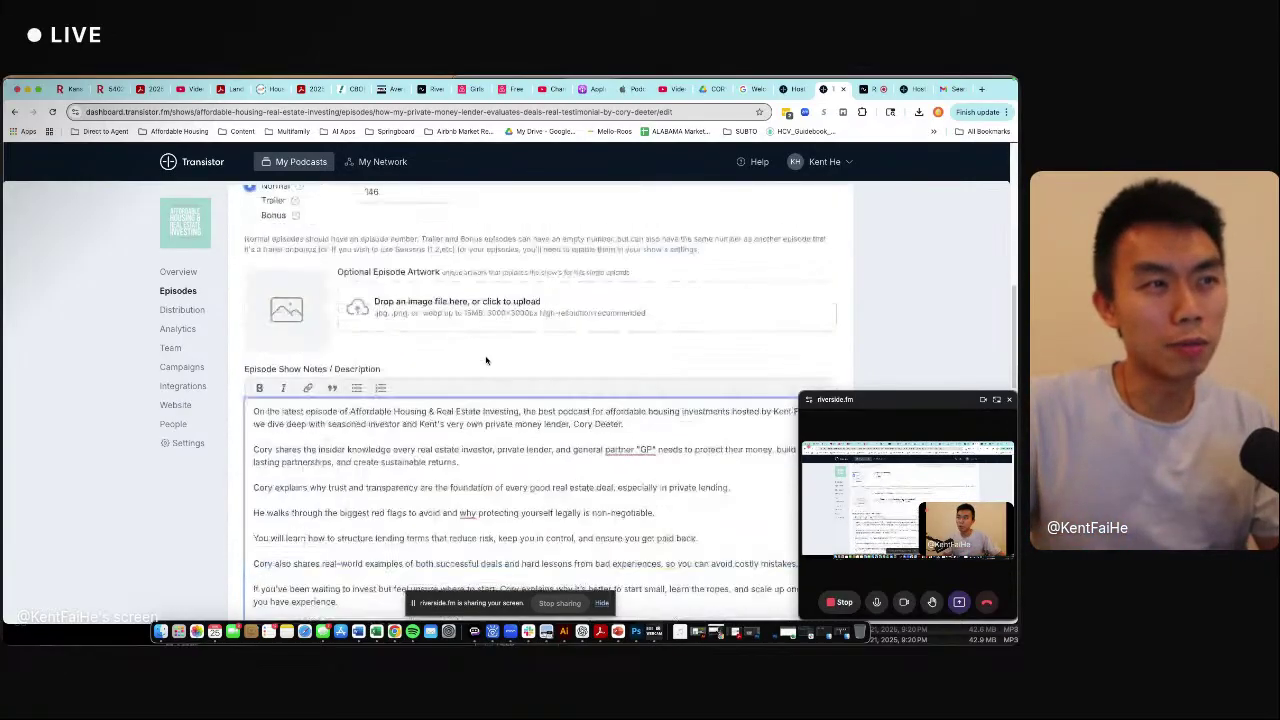
Review the published episode's YouTube link, transcript, people and chapter sections, along with its publish date and title.
{"action": "scroll", "coordinate": [486, 362], "scroll_direction": "down", "scroll_amount": 10}
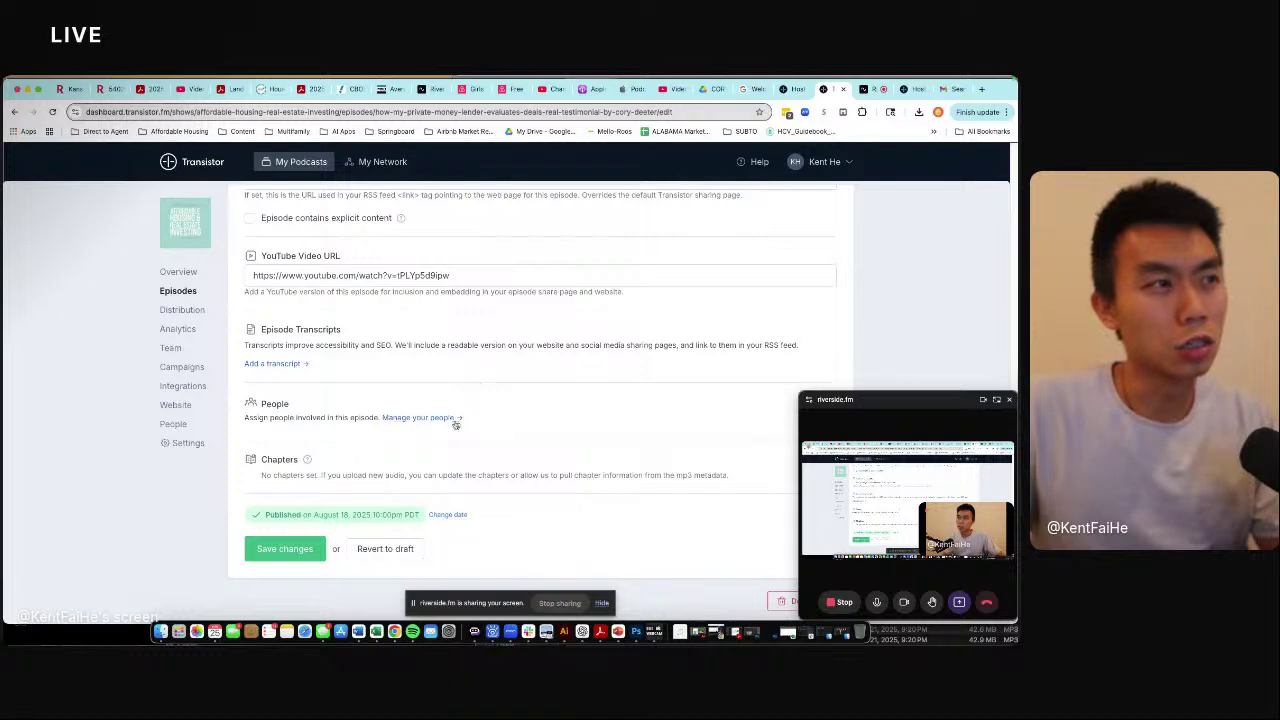
{"action": "scroll", "coordinate": [438, 393], "scroll_direction": "up", "scroll_amount": 1}
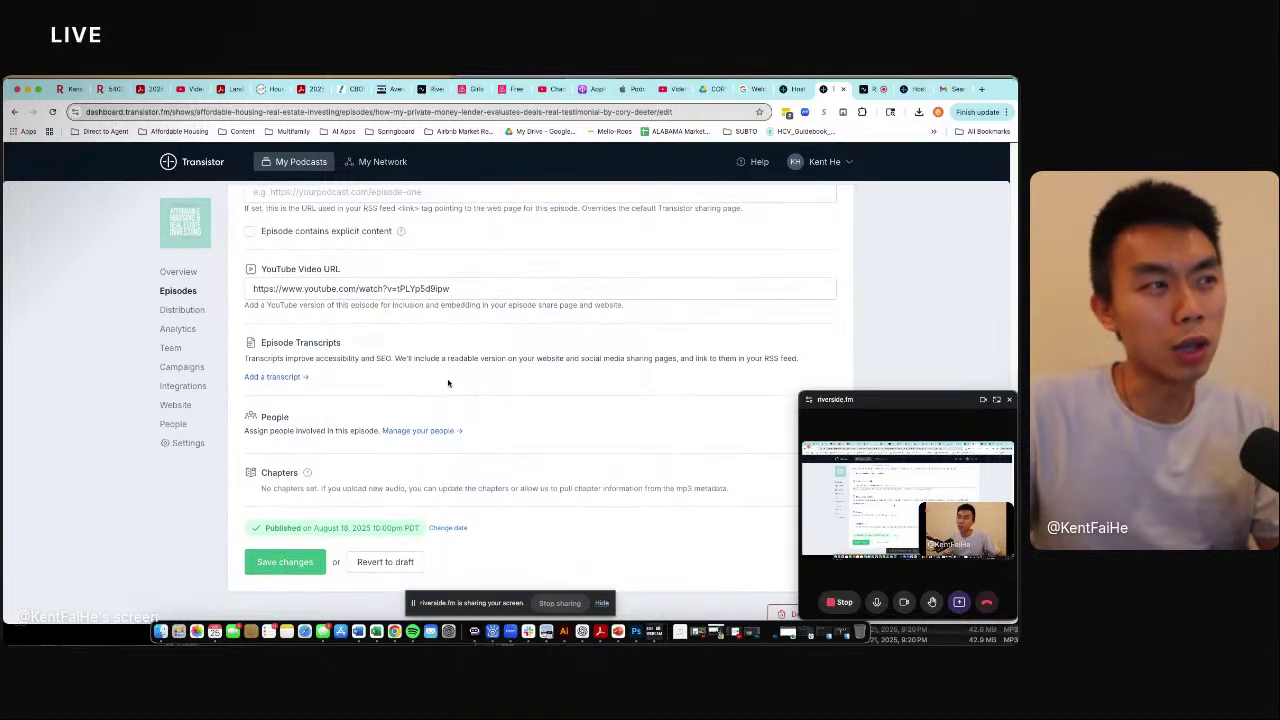
{"action": "scroll", "coordinate": [450, 400], "scroll_direction": "up", "scroll_amount": 15}
{"action": "scroll", "coordinate": [464, 452], "scroll_direction": "up", "scroll_amount": 5}
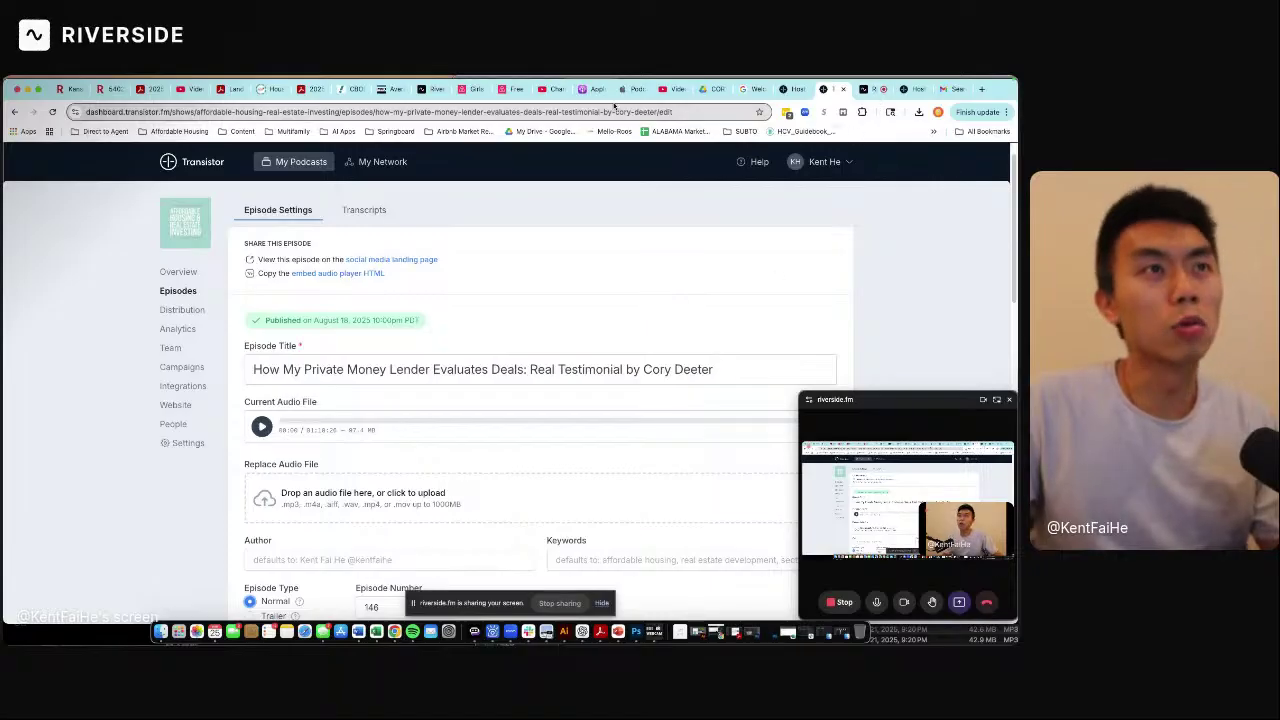
{"action": "scroll", "coordinate": [470, 290], "scroll_direction": "down", "scroll_amount": 1}
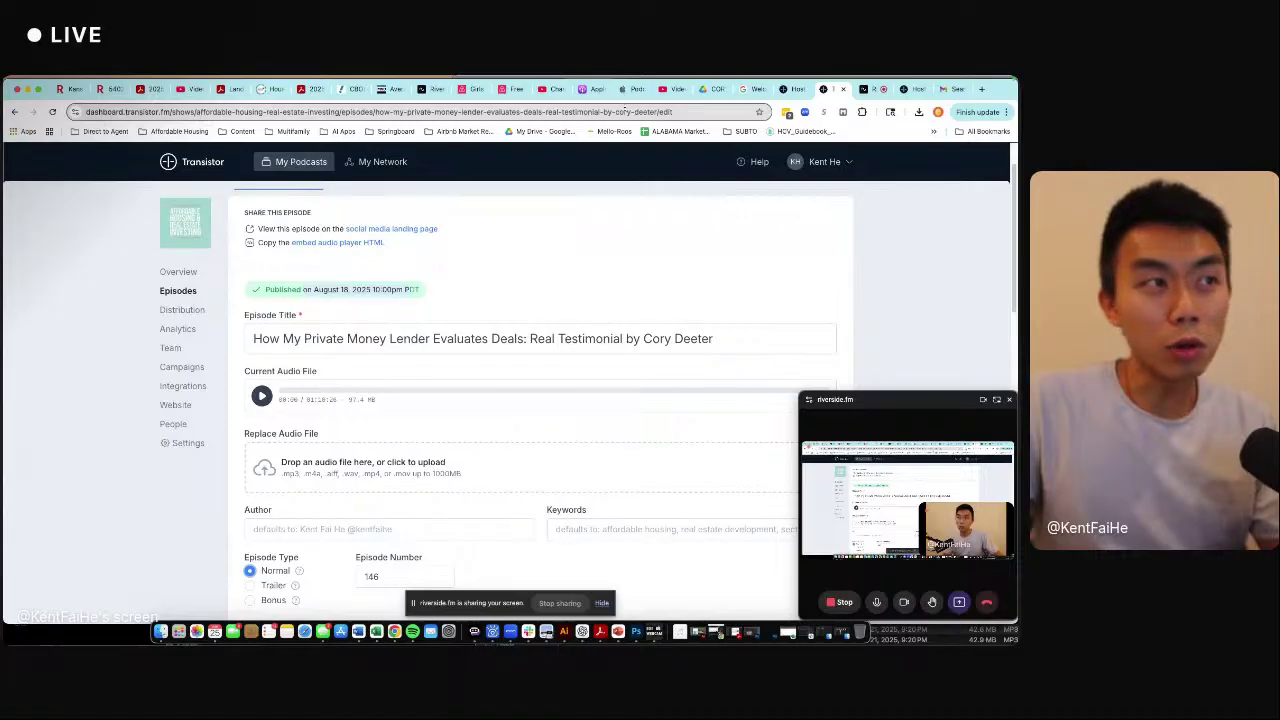
Switch to Apple Podcasts Connect and start a new episode for the Affordable Housing & Real Estate Investing show.
{"action": "left_click", "coordinate": [592, 89]}
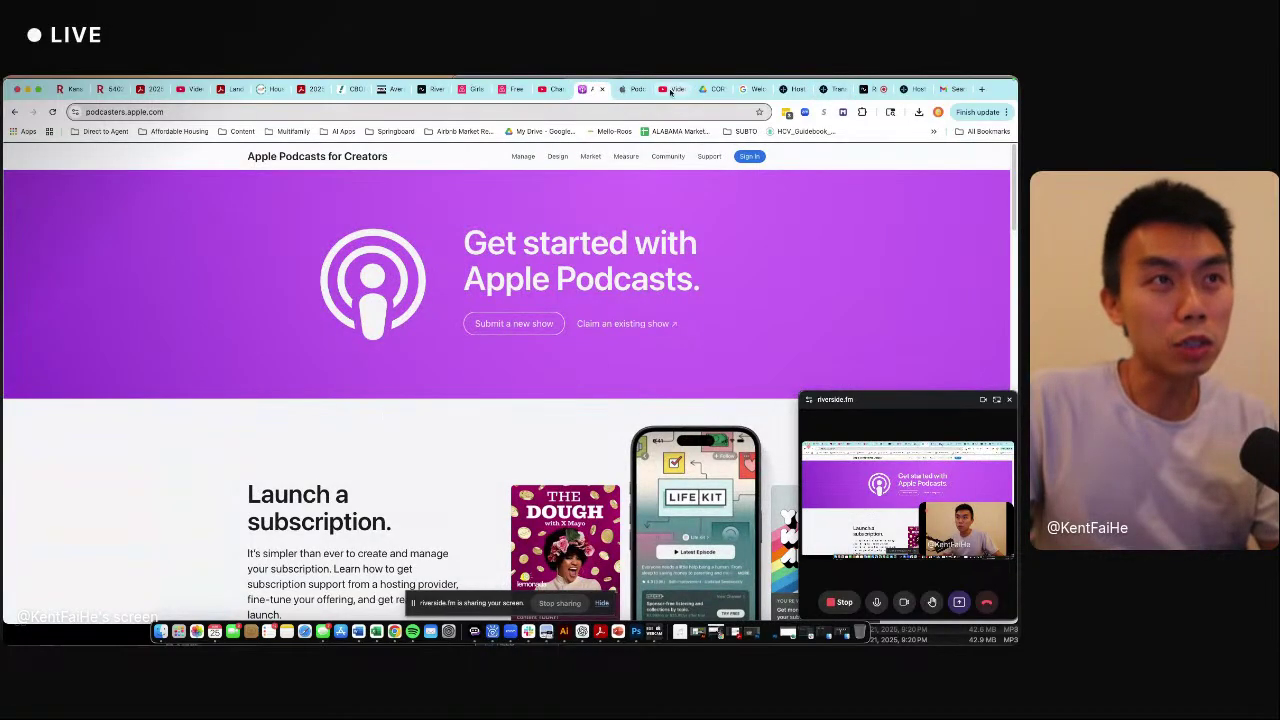
{"action": "left_click", "coordinate": [625, 89]}
{"action": "scroll", "coordinate": [563, 300], "scroll_direction": "up", "scroll_amount": 1}
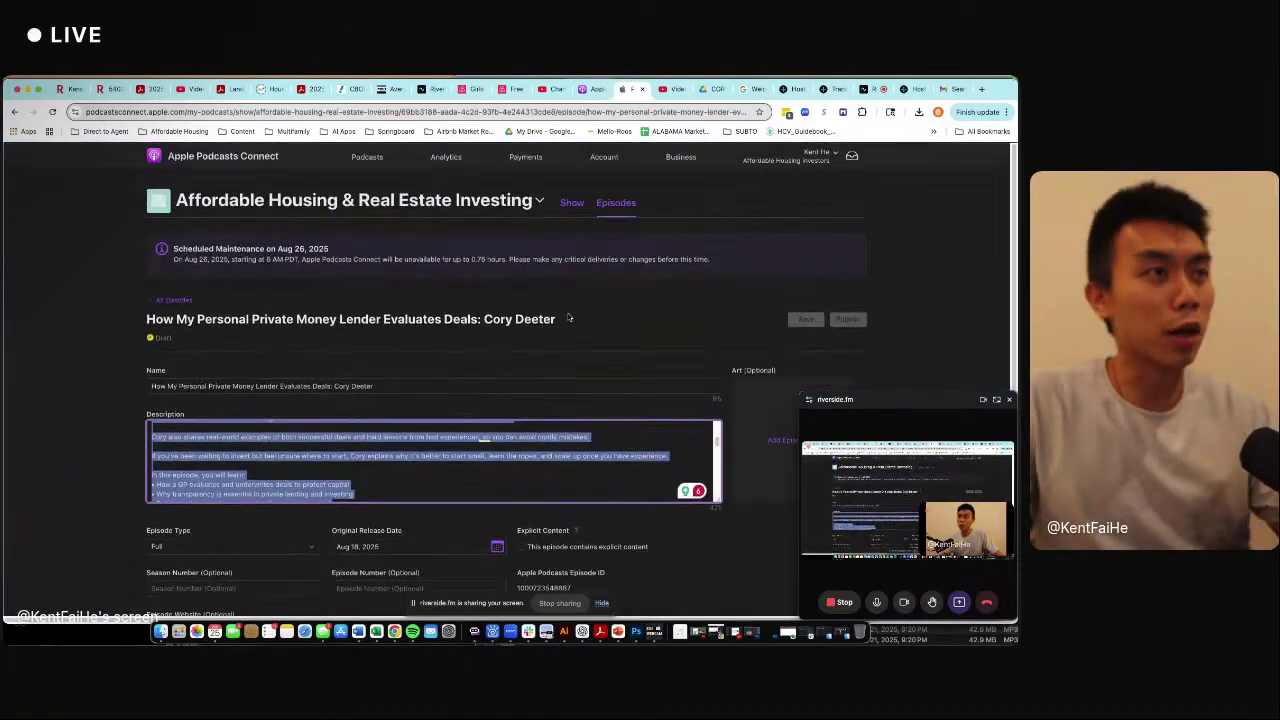
{"action": "left_click", "coordinate": [616, 202]}
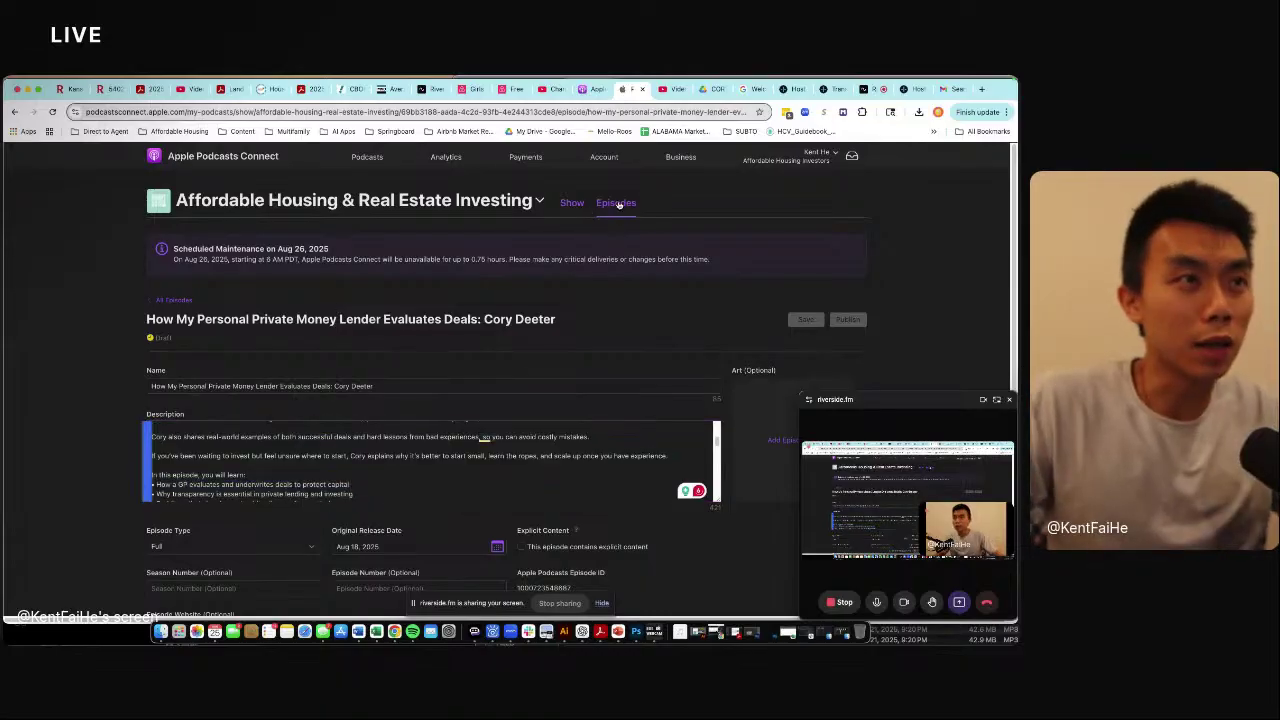
{"action": "left_click", "coordinate": [400, 242]}
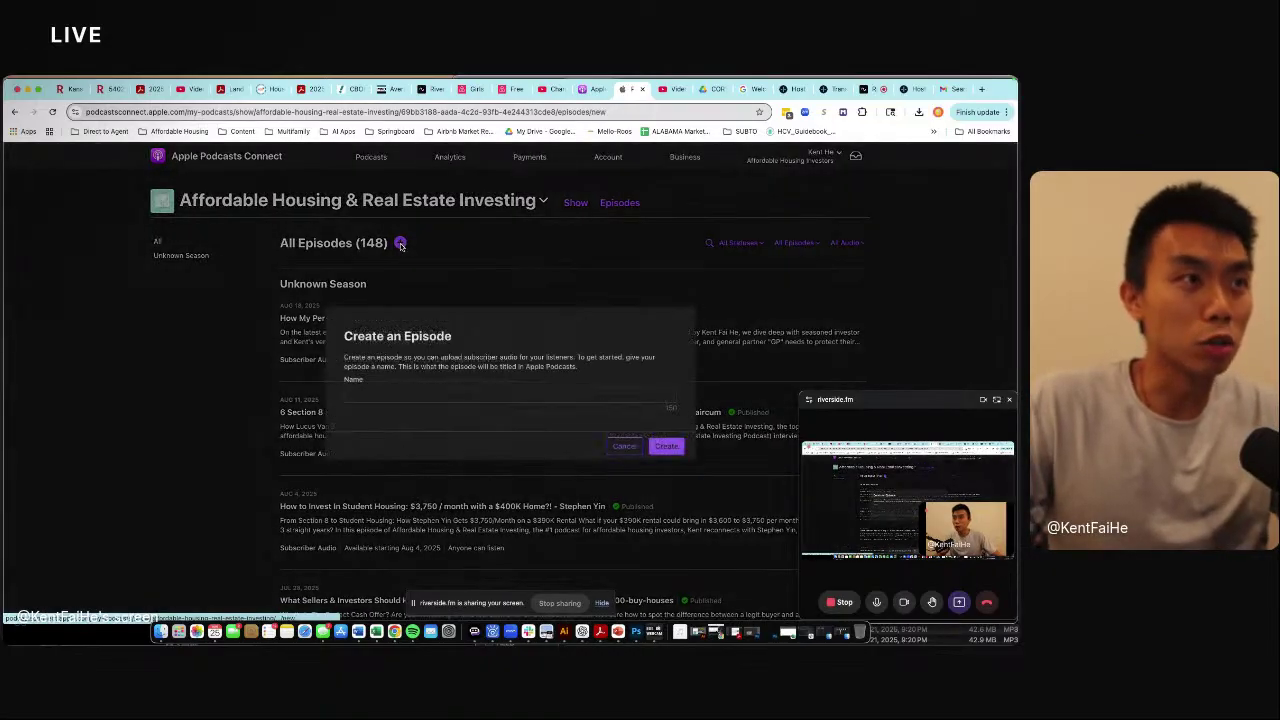
Copy the investment clubs video's title from its YouTube Studio details and enter it as the new Apple Podcasts episode's name.
{"action": "key", "text": "ctrl+Tab"}
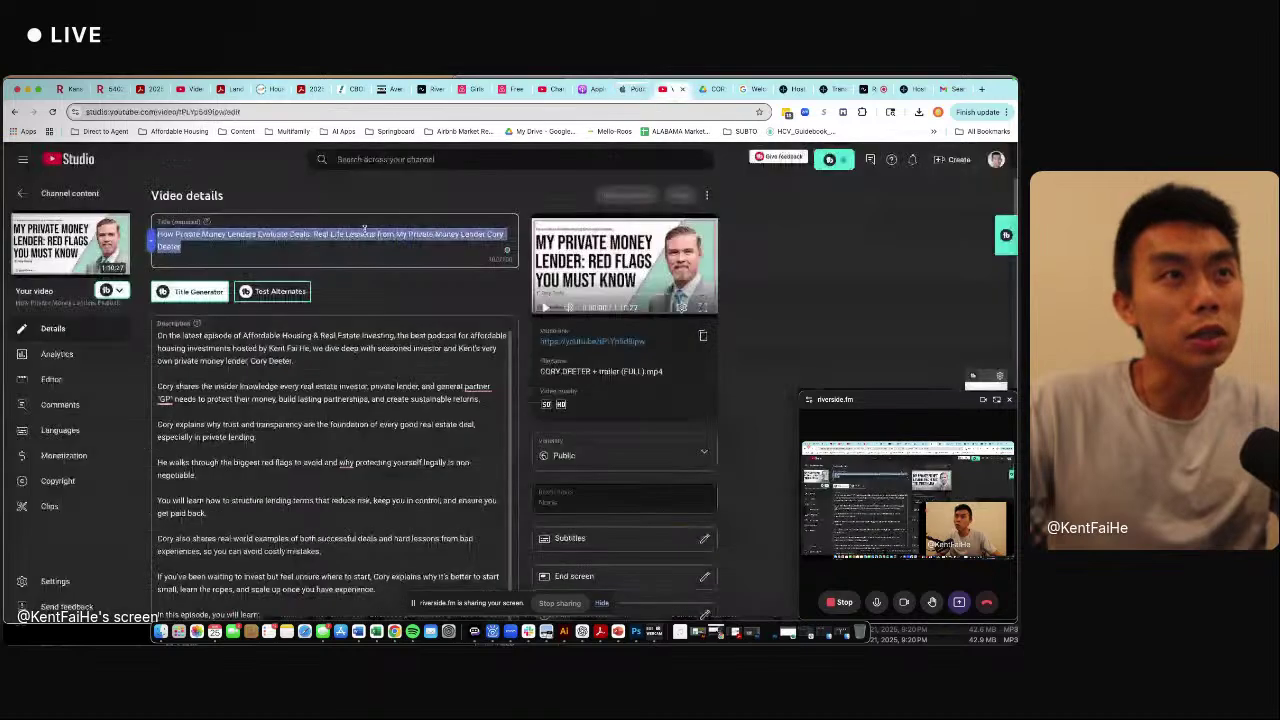
{"action": "left_click", "coordinate": [21, 194]}
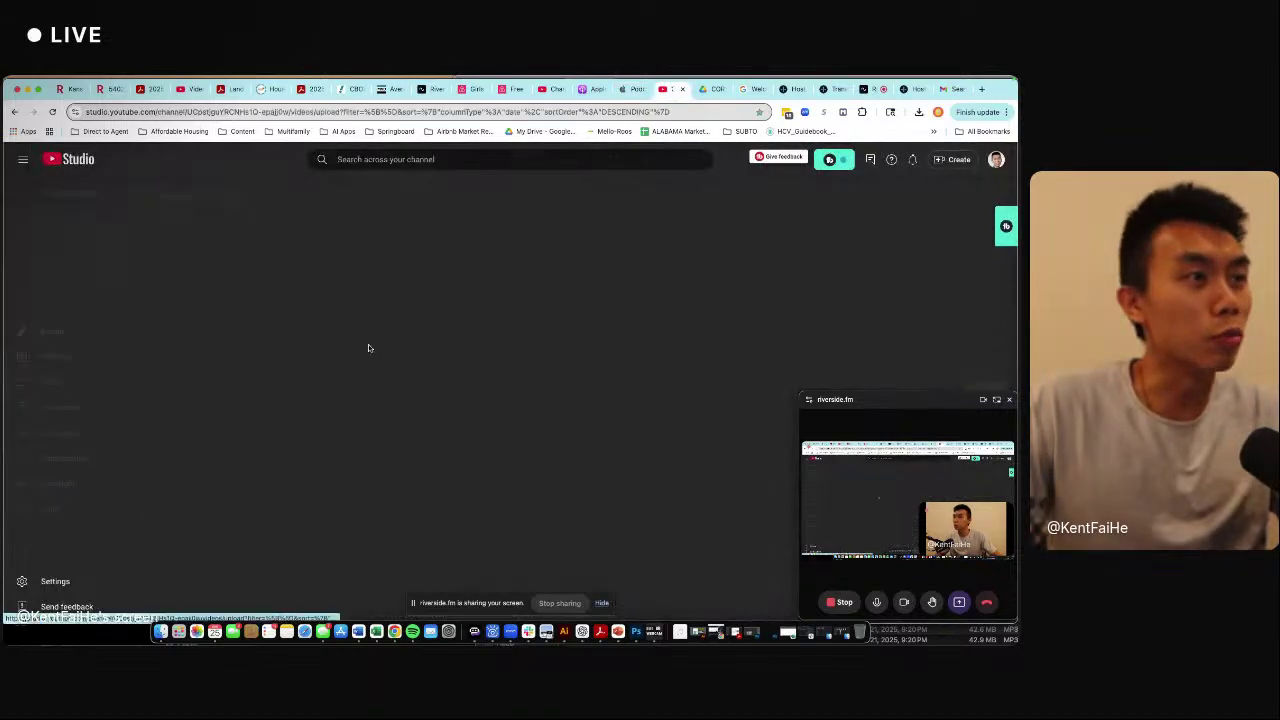
{"action": "left_click", "coordinate": [298, 303]}
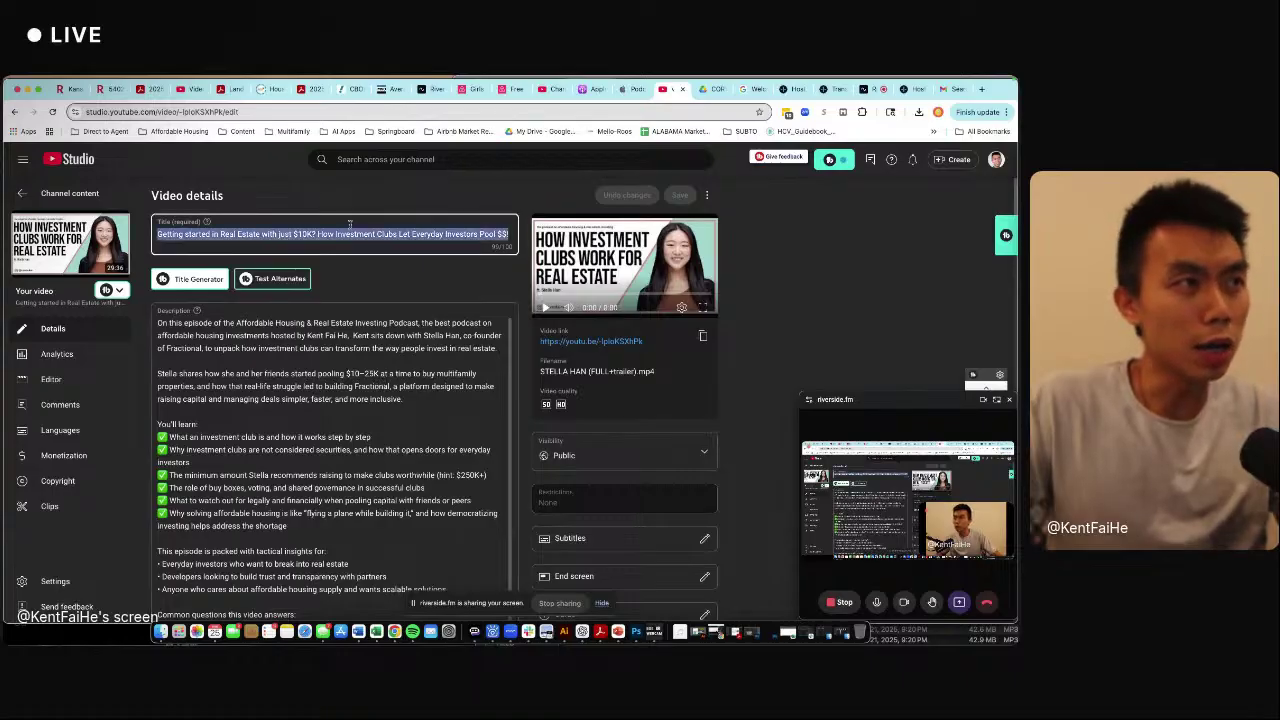
{"action": "left_click", "coordinate": [630, 89]}
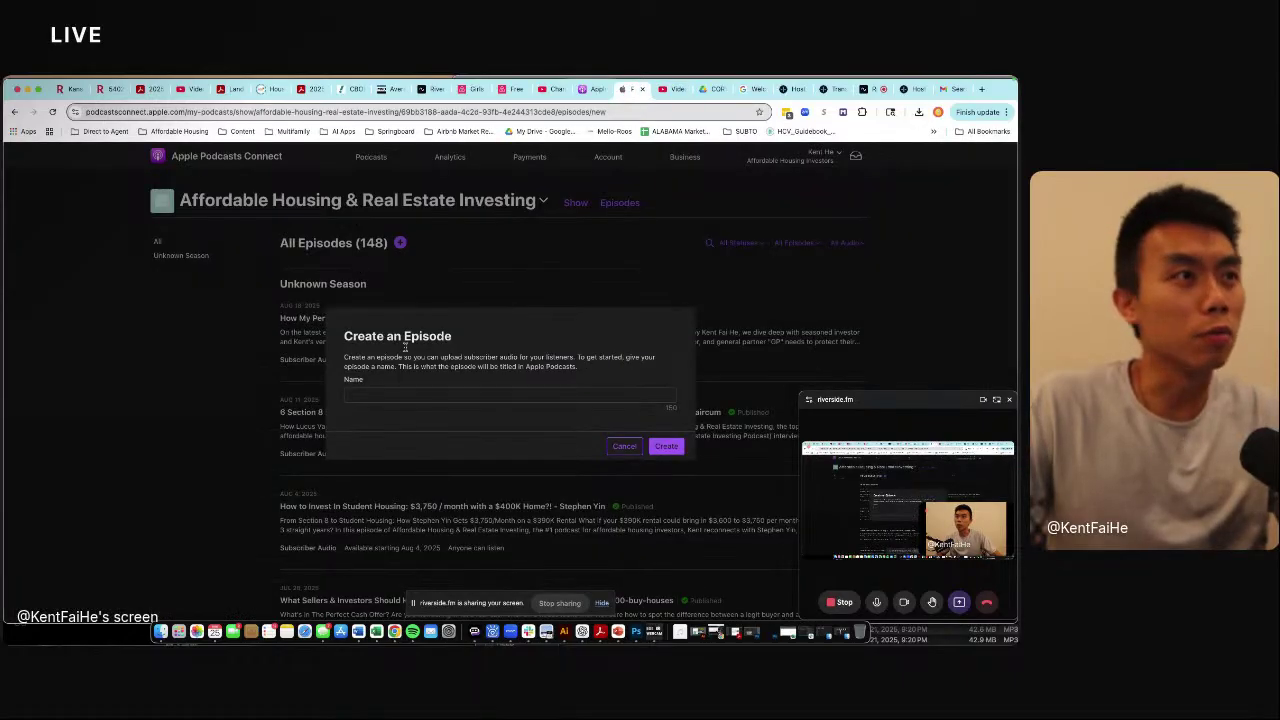
{"action": "left_click", "coordinate": [520, 394]}
{"action": "type", "text": "Getting started in Real Estate with just $10K? How Investment Clubs Let Everyday Investors Pool $$$"}
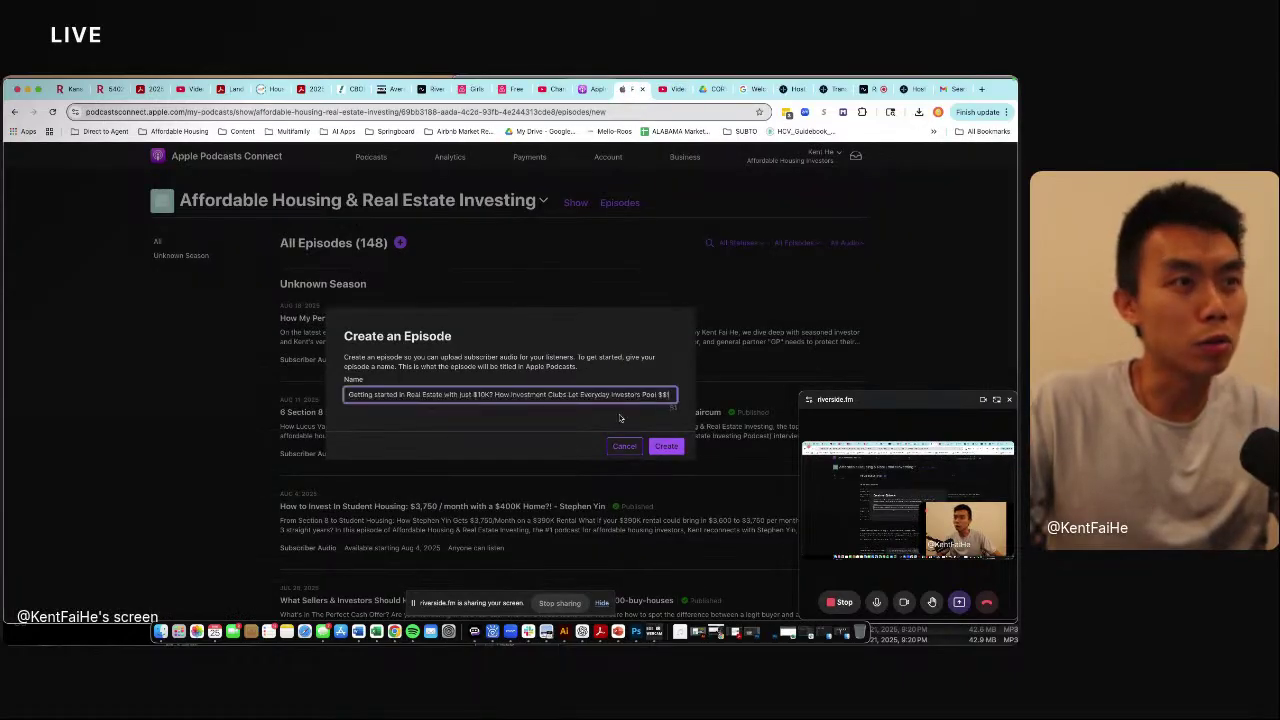
Shorten the episode name to "How Investment Clubs Let Everyday Investors Pool Capital For Deals".
{"action": "left_click", "coordinate": [667, 448]}
{"action": "left_click", "coordinate": [657, 397]}
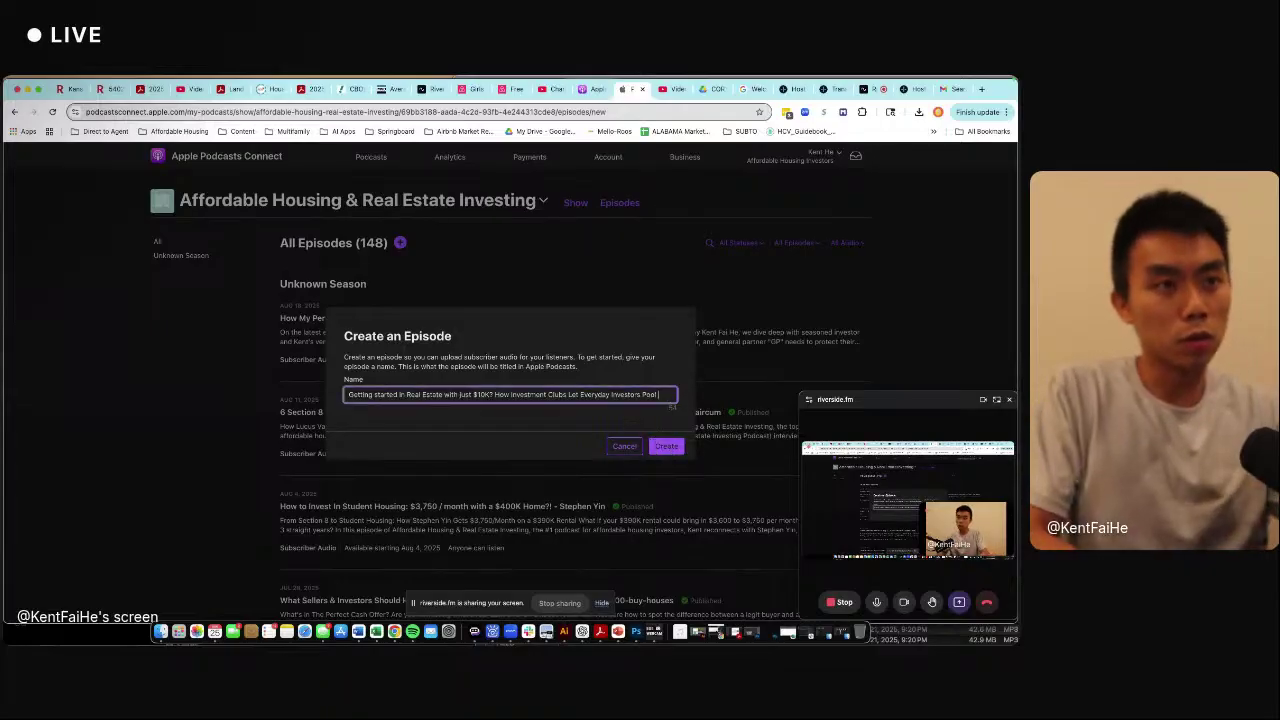
{"action": "type", "text": "Capital For Deal"}
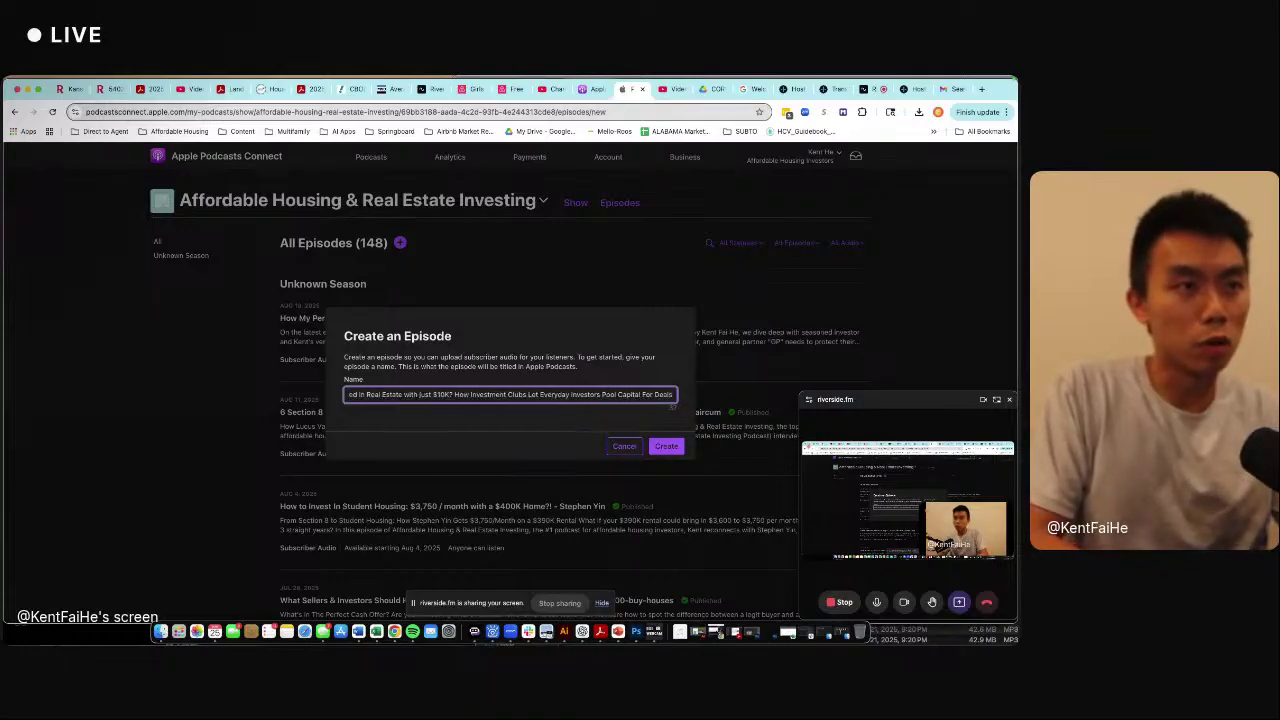
{"action": "type", "text": "s"}
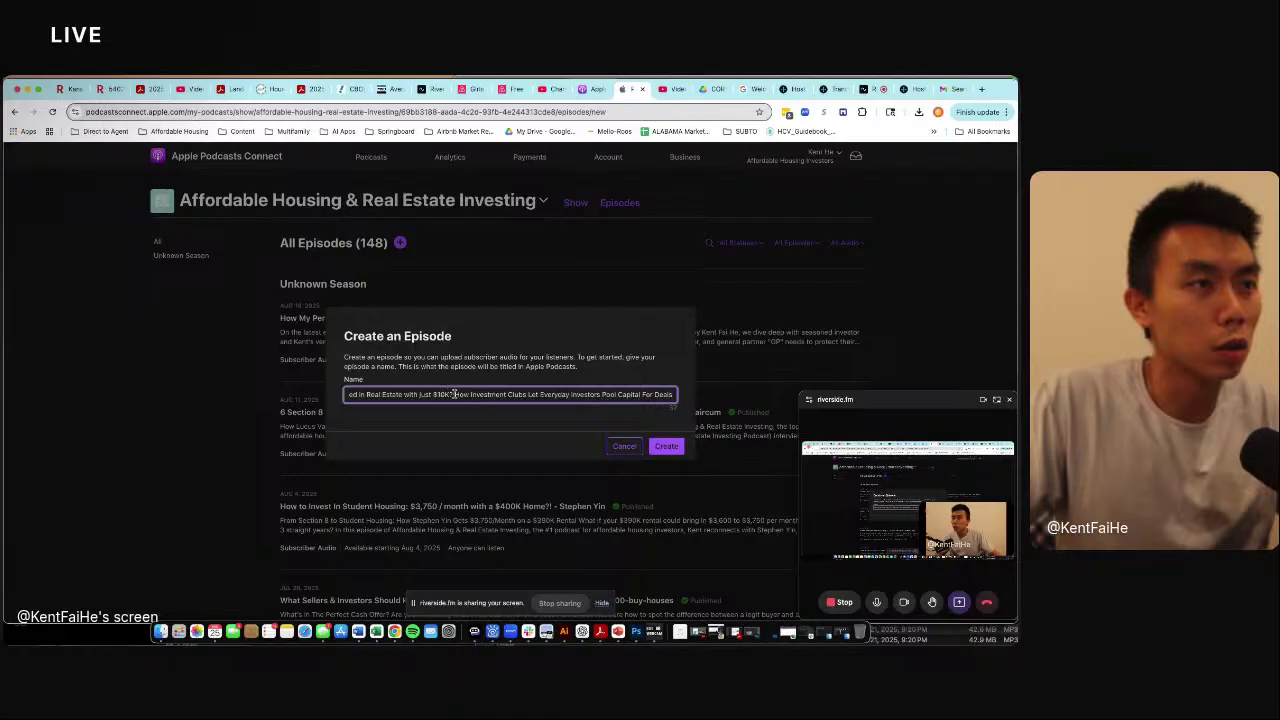
{"action": "left_click_drag", "start_coordinate": [455, 394], "coordinate": [23, 357]}
{"action": "key", "text": "BackSpace"}
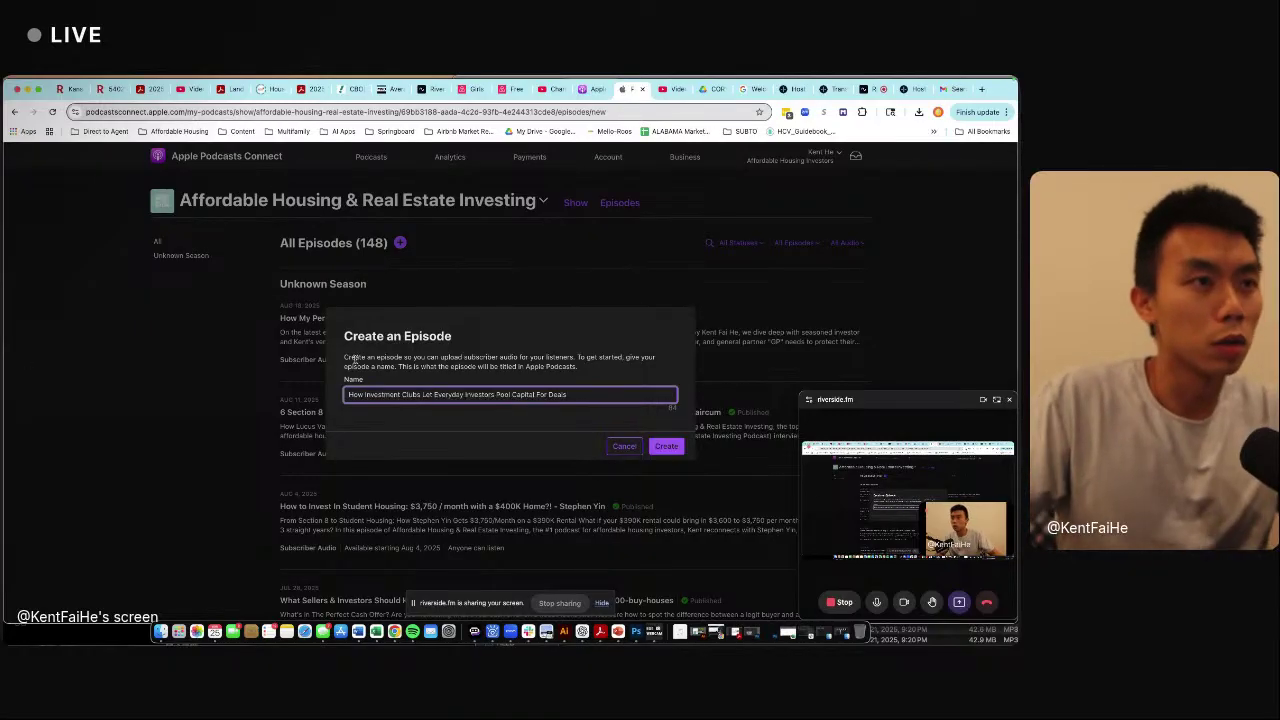
Append "(Invest with as little as $10K?!) -" and the guest's full name followed by "from Fractional" to the episode name.
{"action": "type", "text": "("}
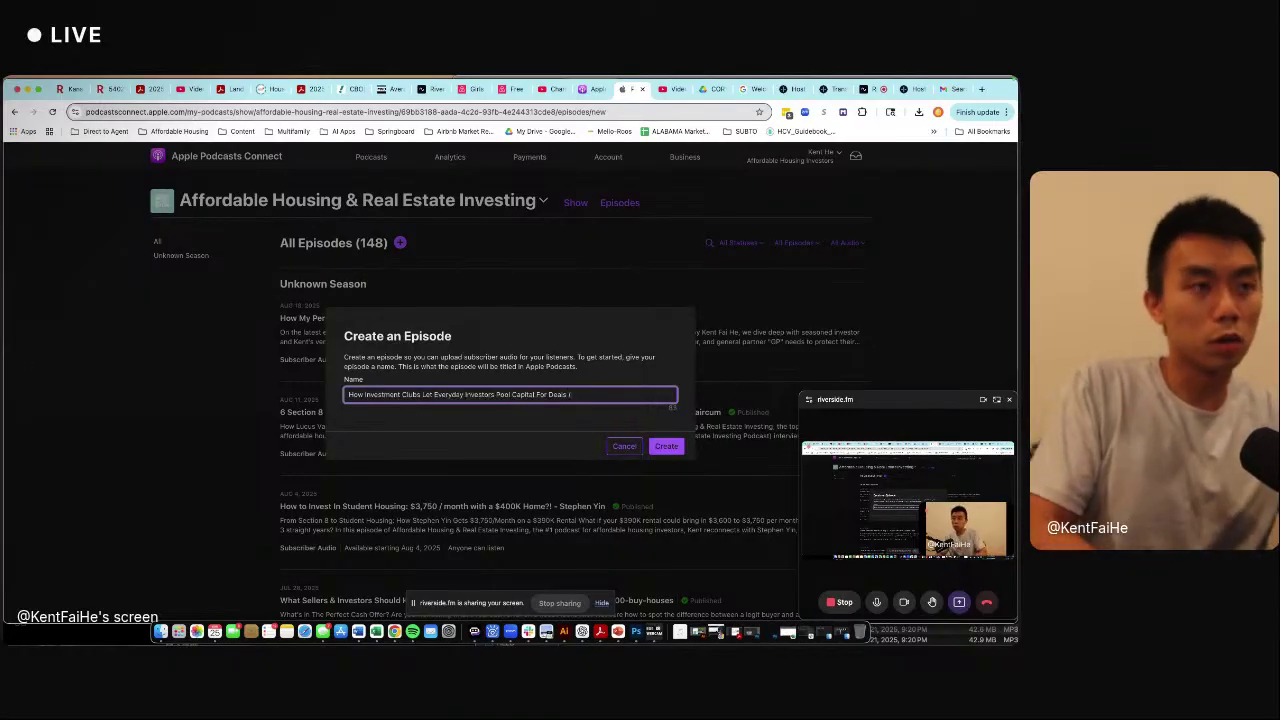
{"action": "type", "text": "Invest with as little as $10K"}
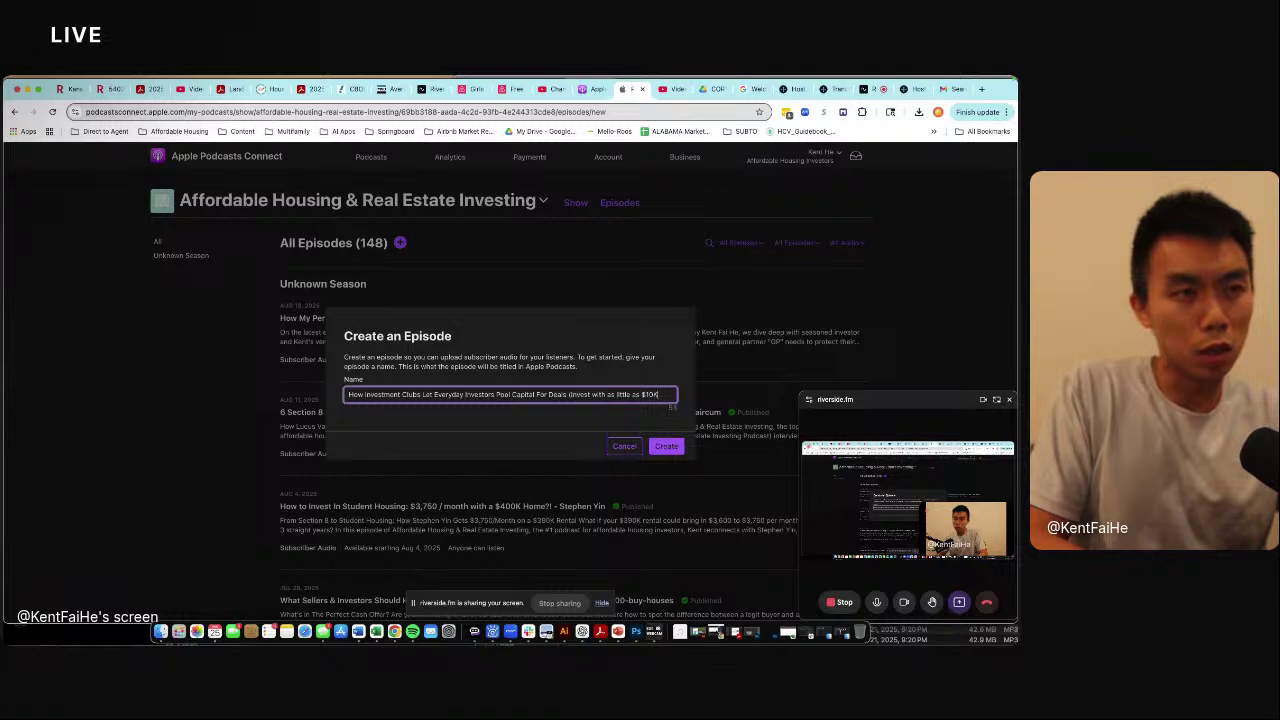
{"action": "type", "text": "- S"}
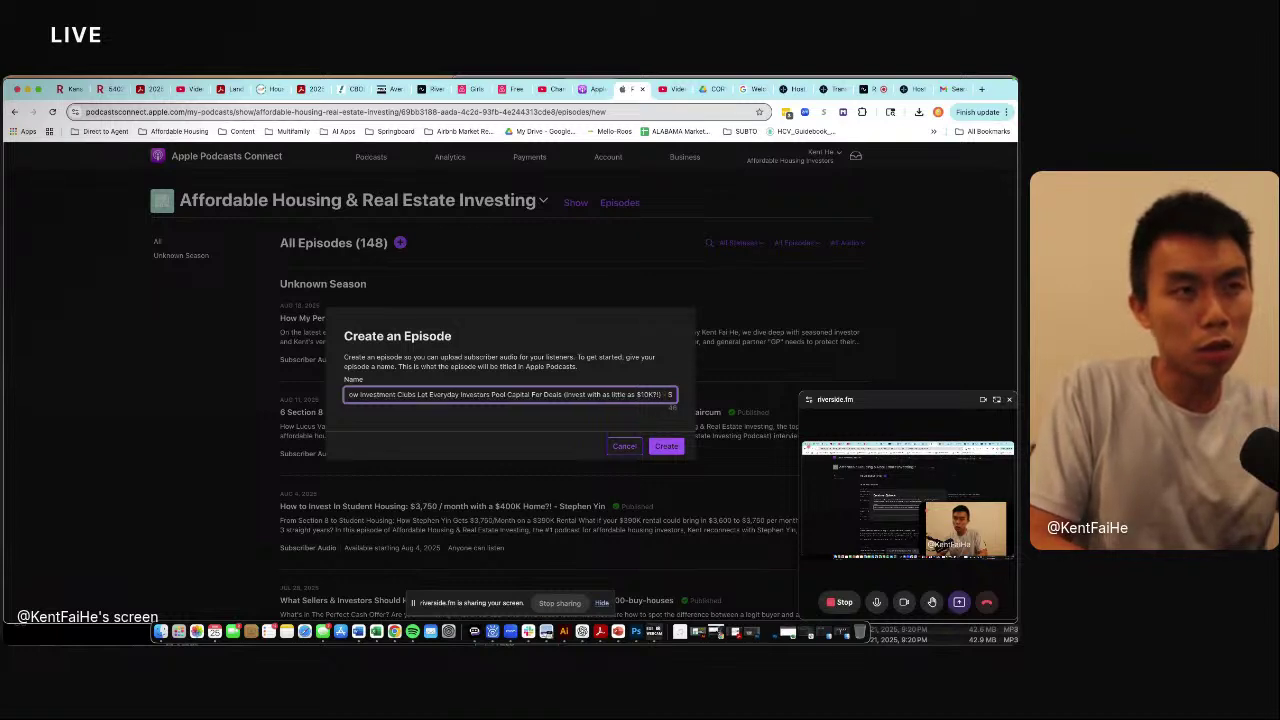
{"action": "type", "text": "tella Han from Fractional"}
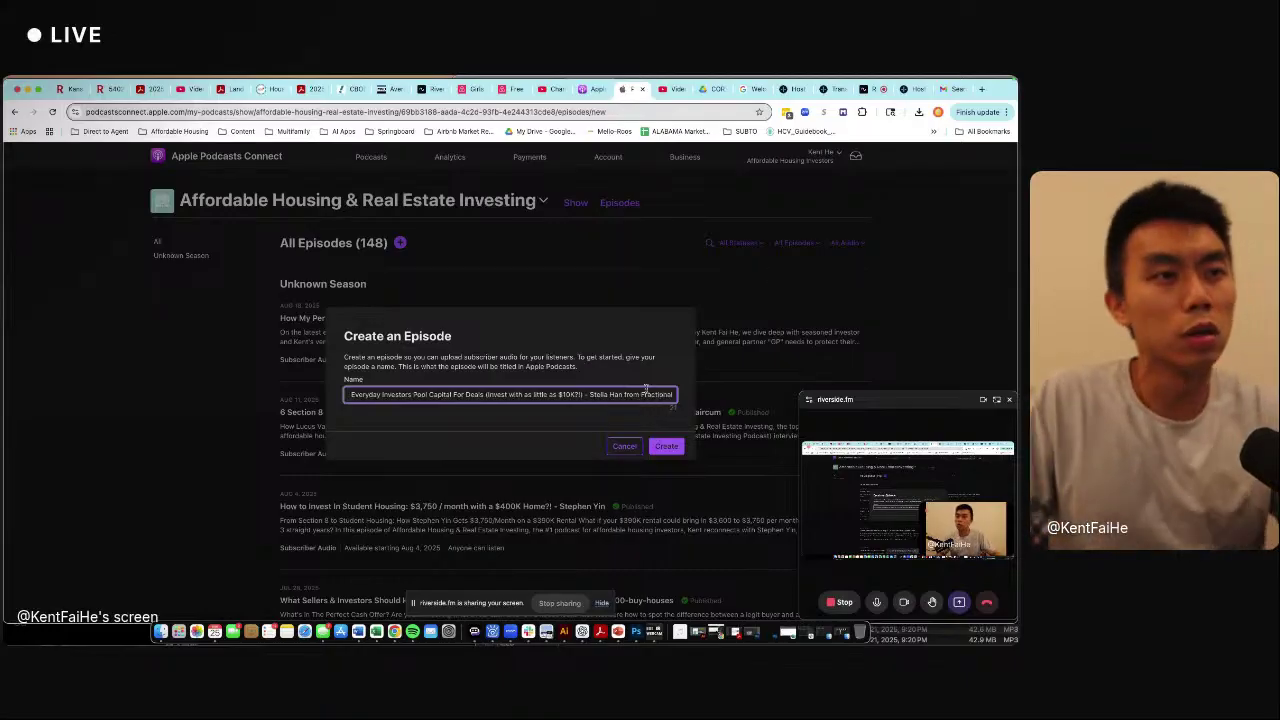
{"action": "left_click", "coordinate": [676, 453]}
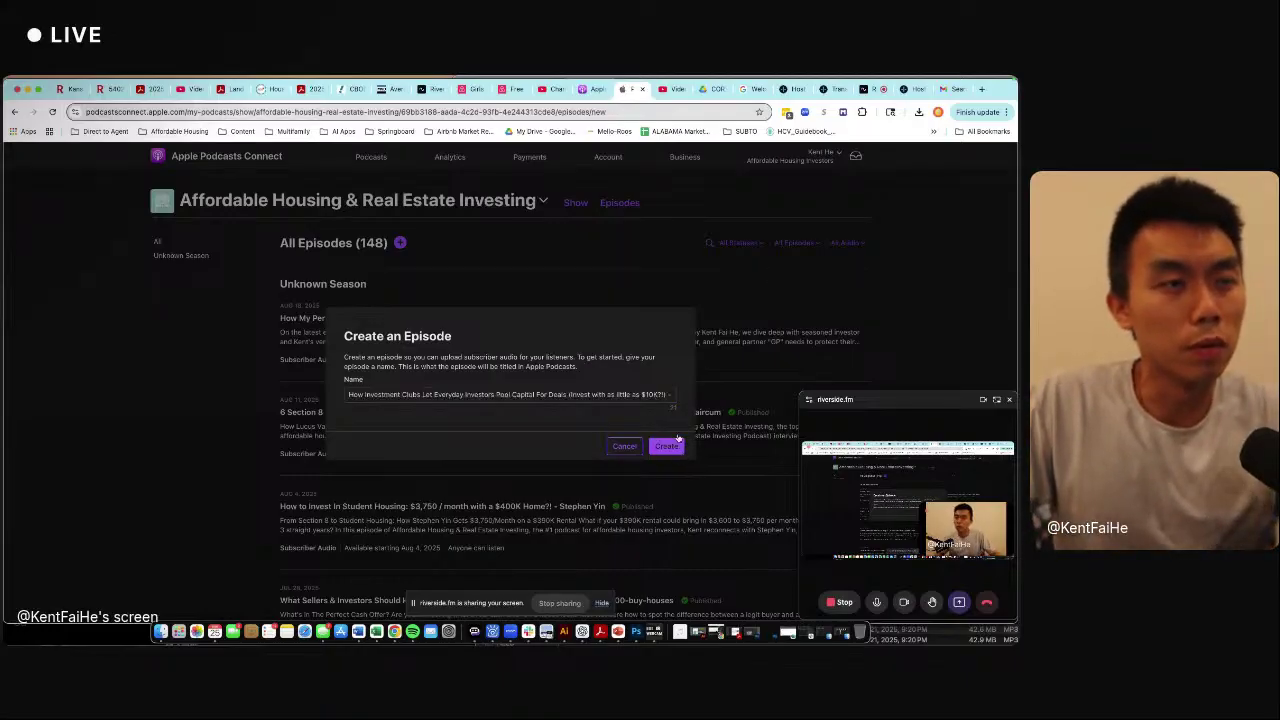
Remove "from" before Fractional in the episode name and replace the dash before the guest's name with a colon.
{"action": "left_click", "coordinate": [659, 400]}
{"action": "key", "text": "super+a"}
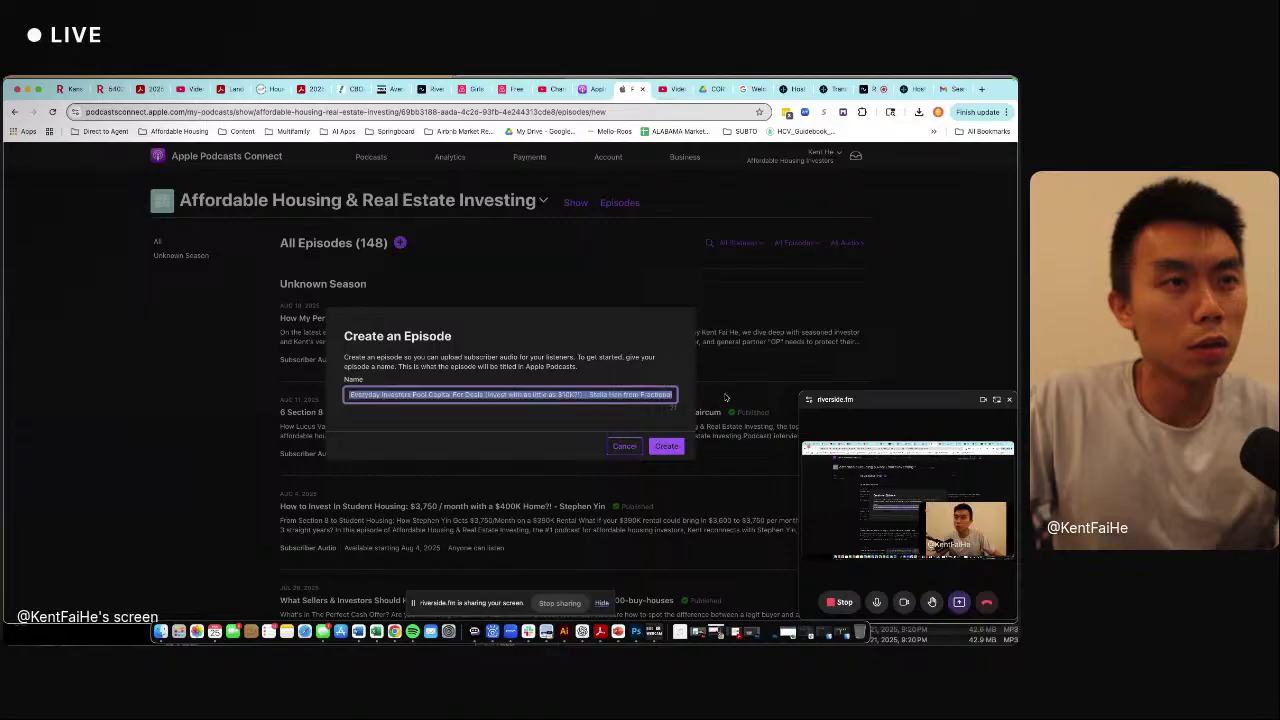
{"action": "left_click", "coordinate": [632, 393]}
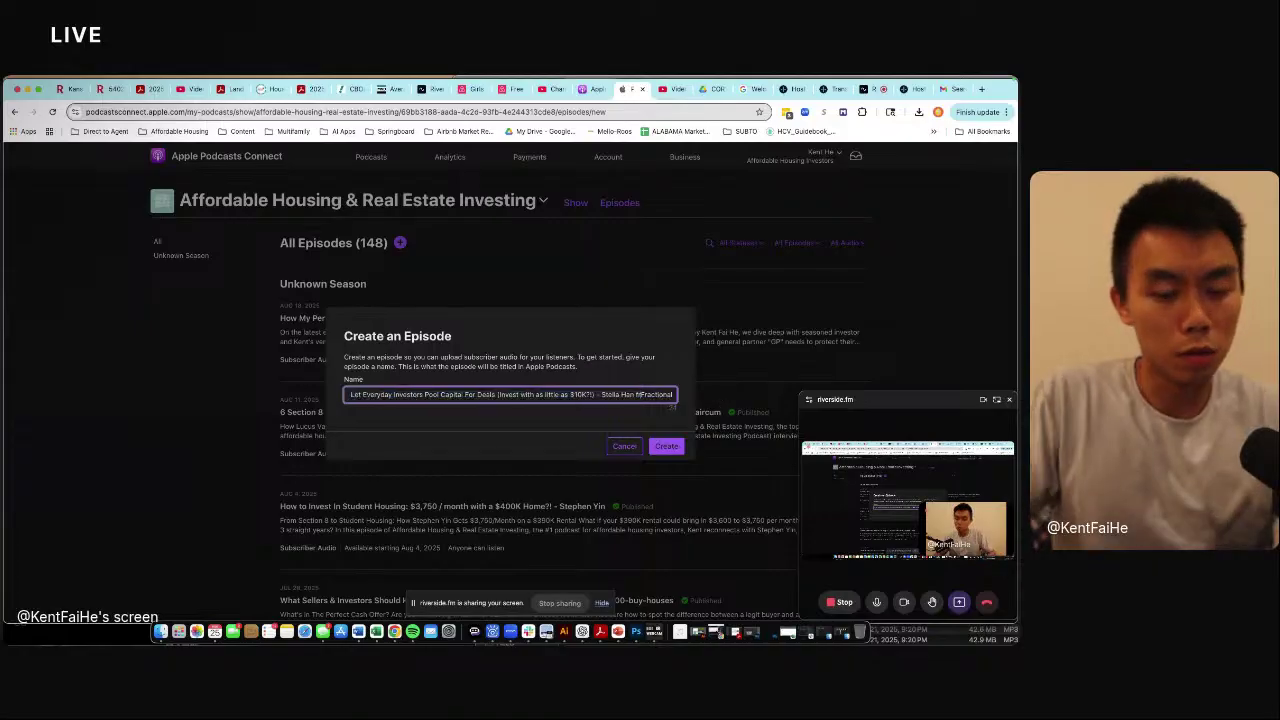
{"action": "key", "text": "BackSpace"}
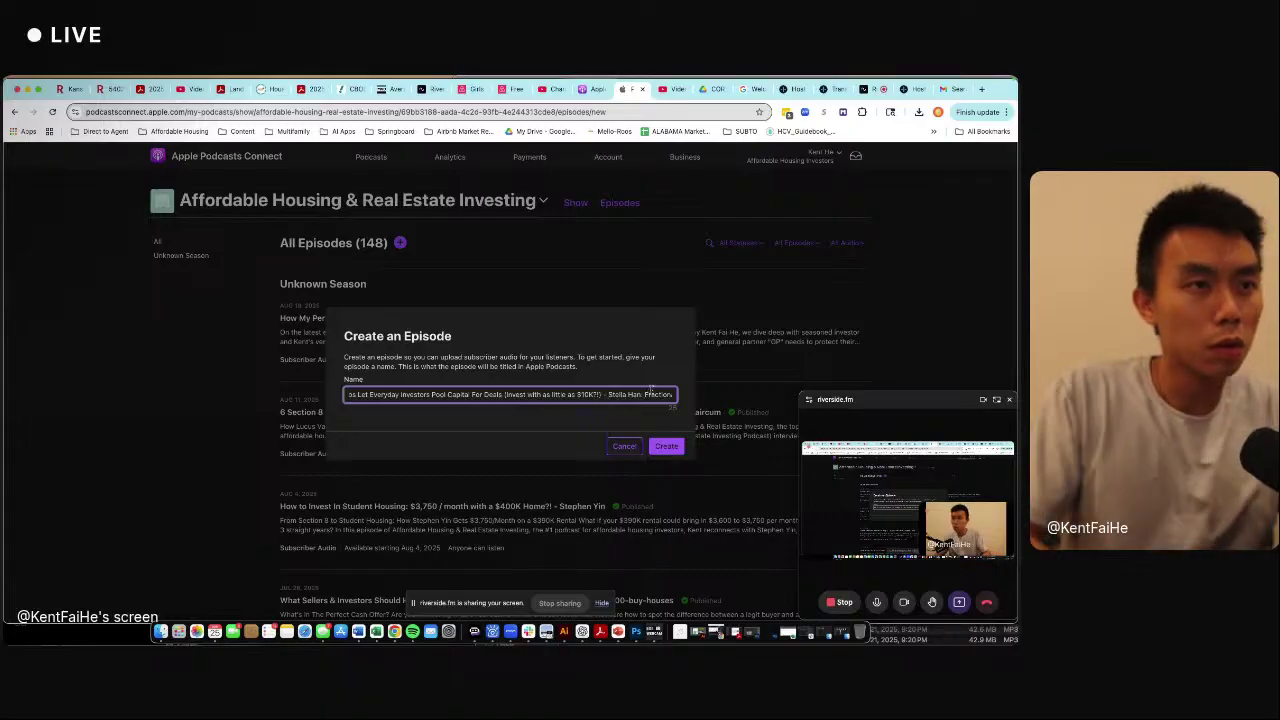
{"action": "key", "text": "BackSpace"}
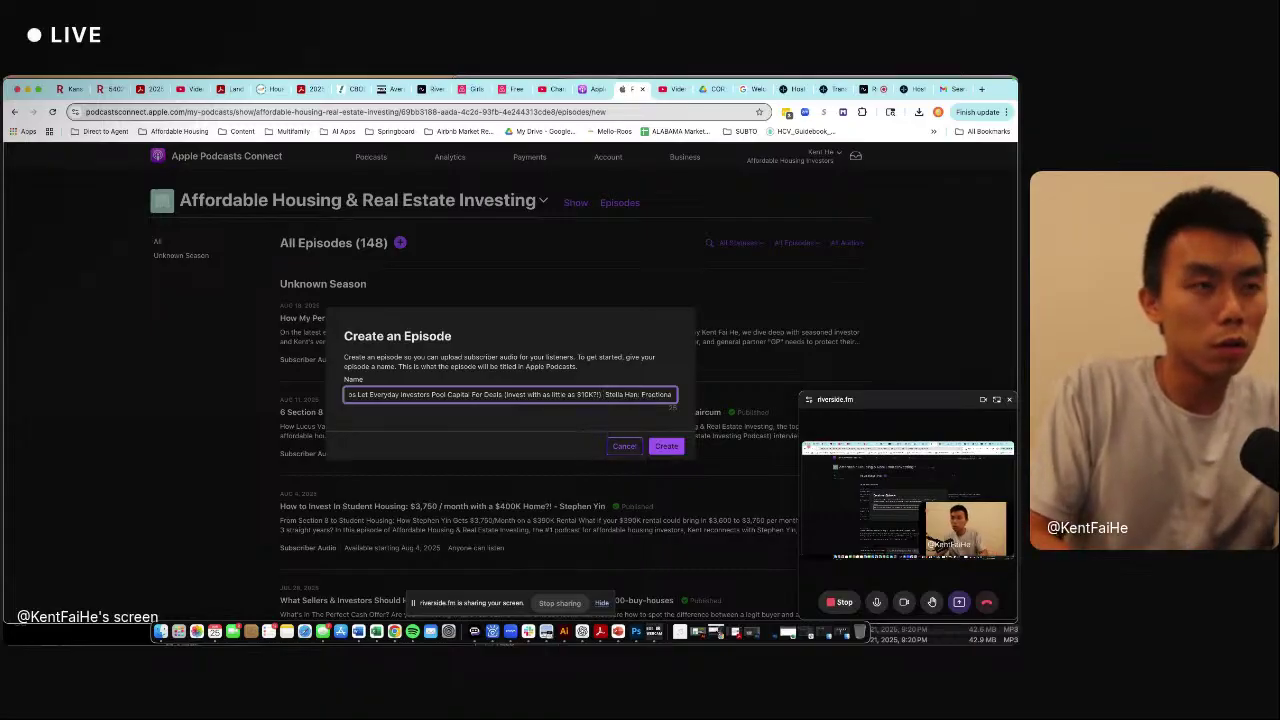
{"action": "key", "text": "BackSpace"}
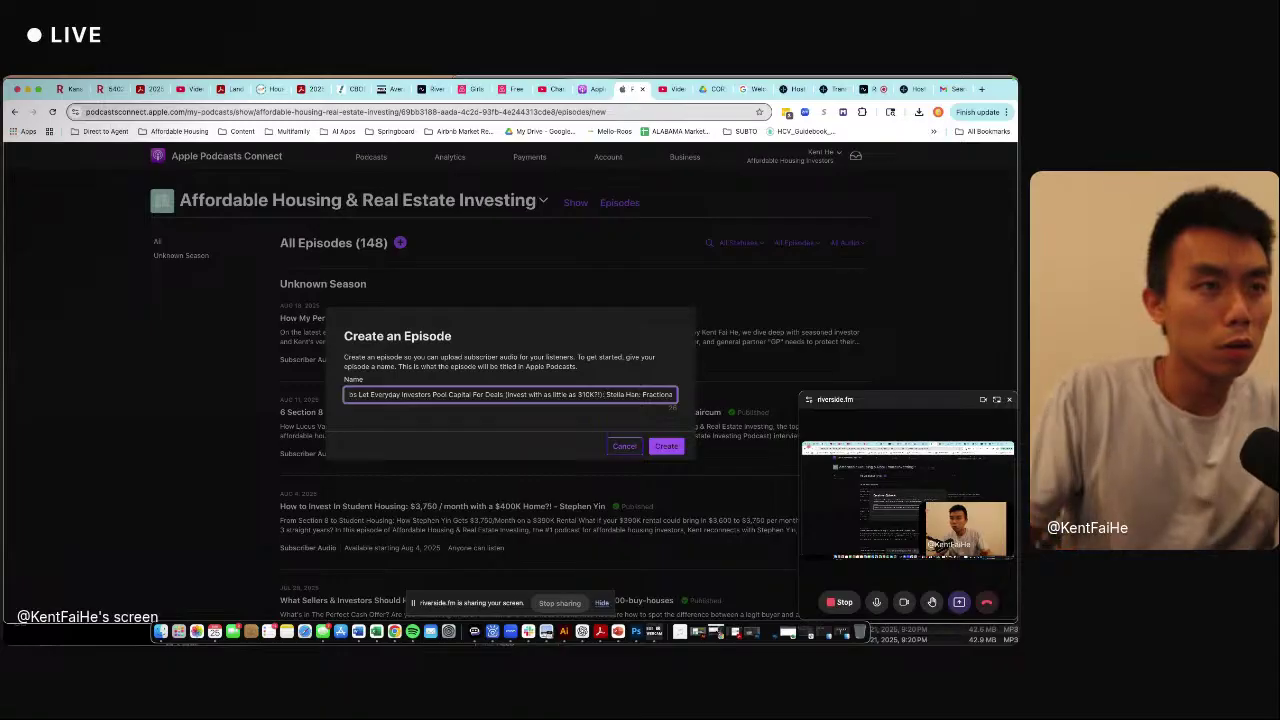
{"action": "type", "text": ":"}
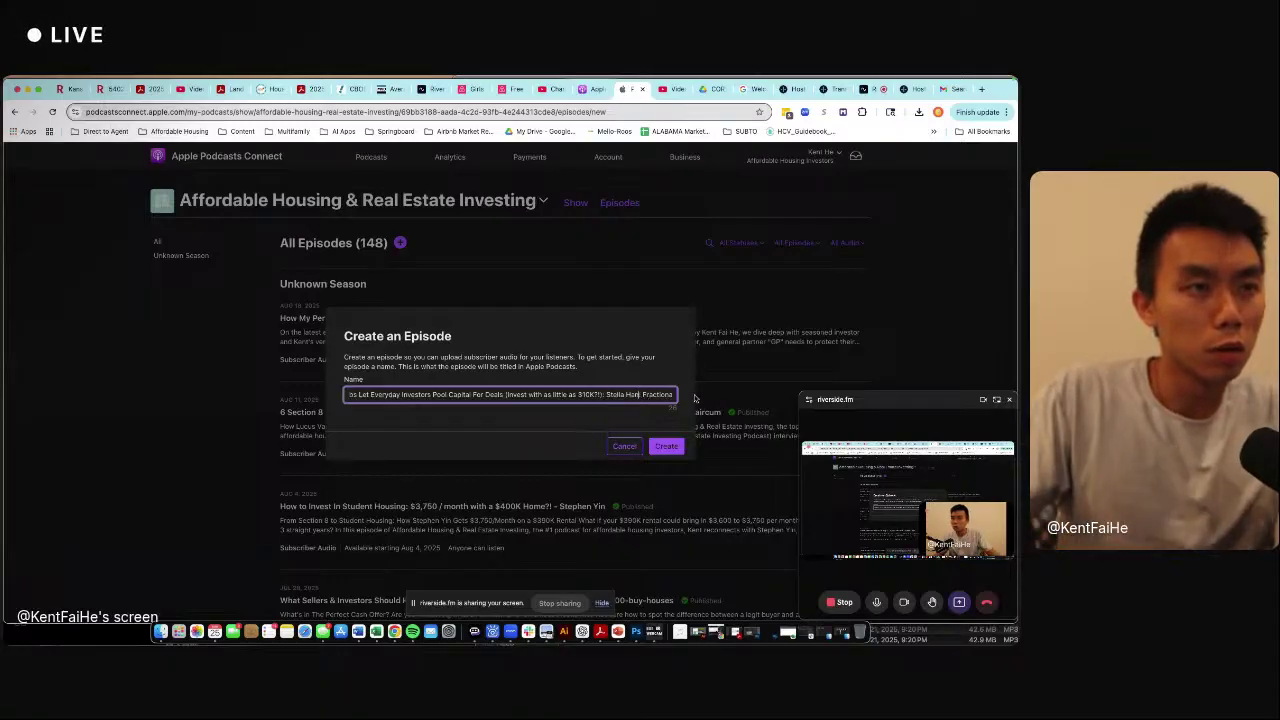
Insert "Co-Founder of" before Fractional in the episode name and create the episode.
{"action": "type", "text": "Ca "}
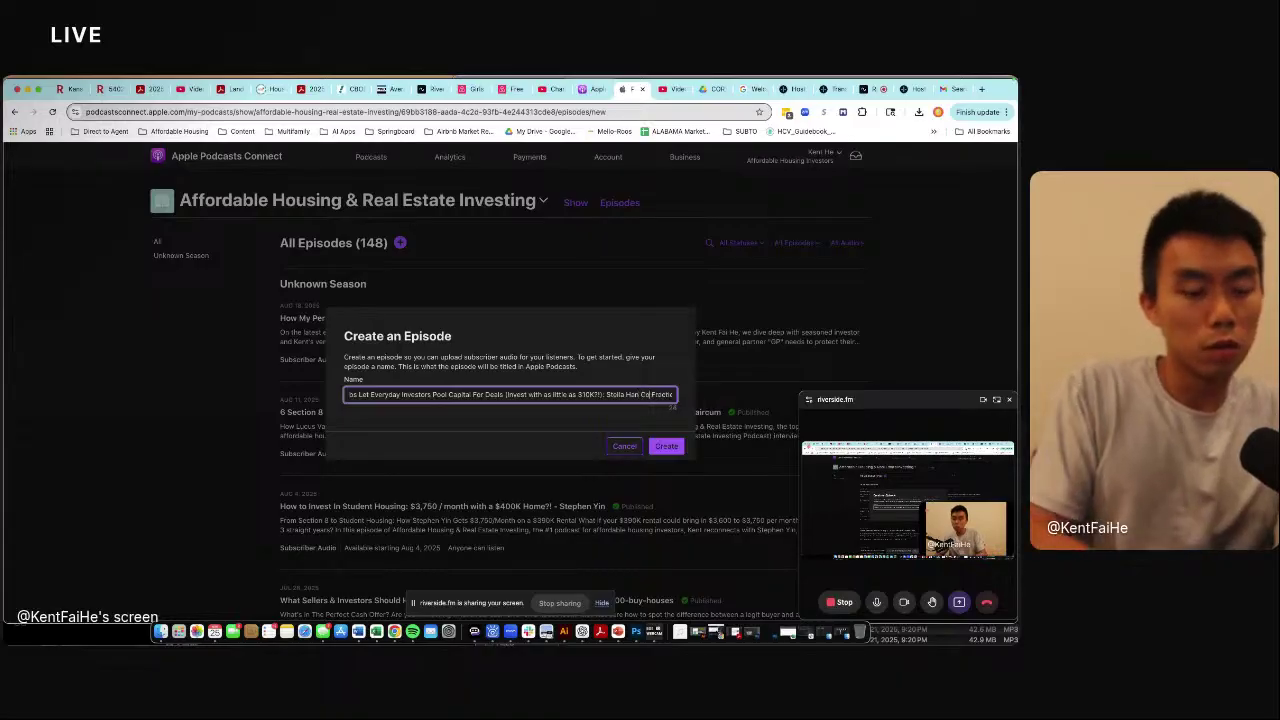
{"action": "type", "text": "-Founder of"}
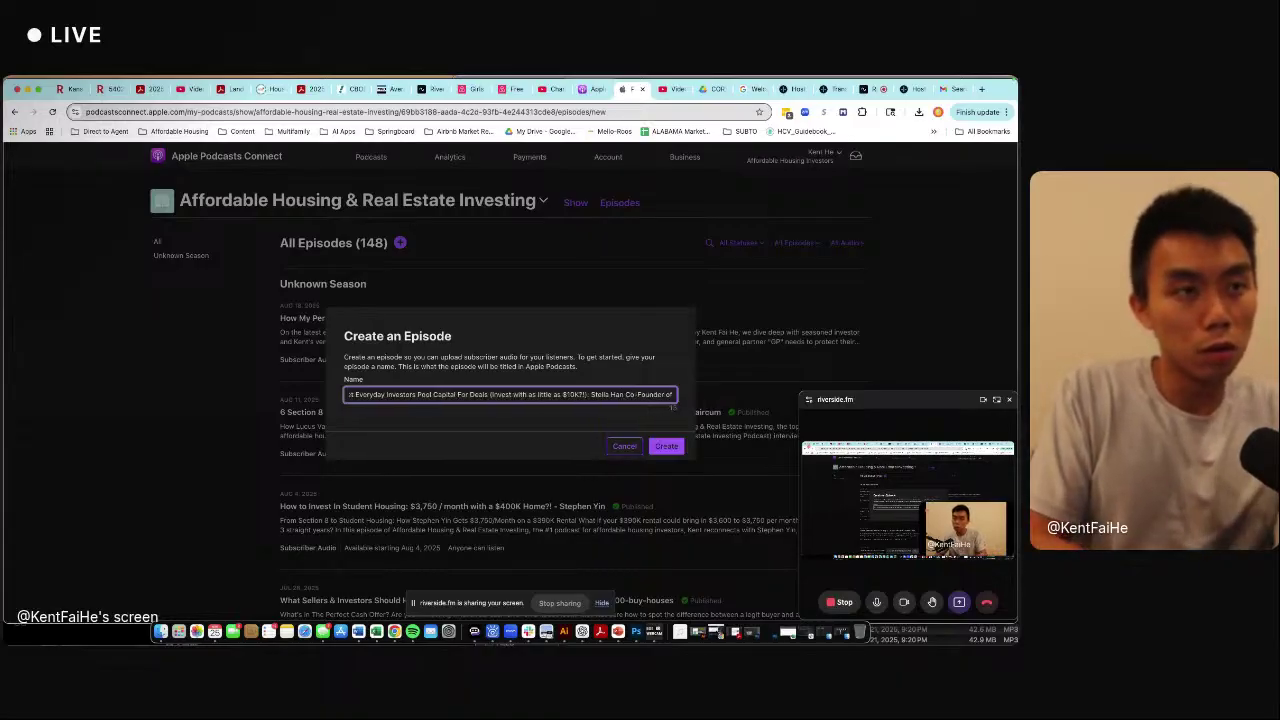
{"action": "key", "text": "shift+alt+Left"}
{"action": "key", "text": "shift+alt+Left"}
{"action": "key", "text": "shift+alt+Left"}
{"action": "key", "text": "shift+alt+Left"}
{"action": "left_click", "coordinate": [667, 446]}
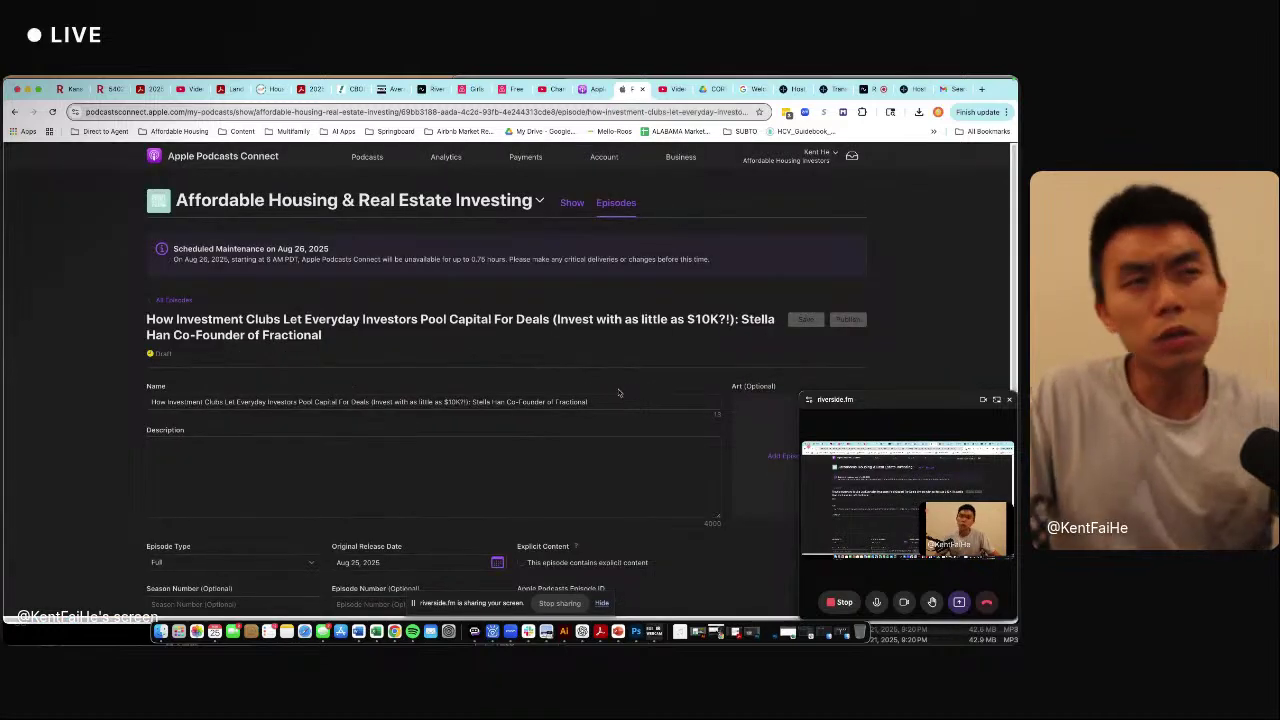
Copy the investment clubs video's full description from YouTube Studio into the new Apple Podcasts episode's description.
{"action": "left_click", "coordinate": [393, 401]}
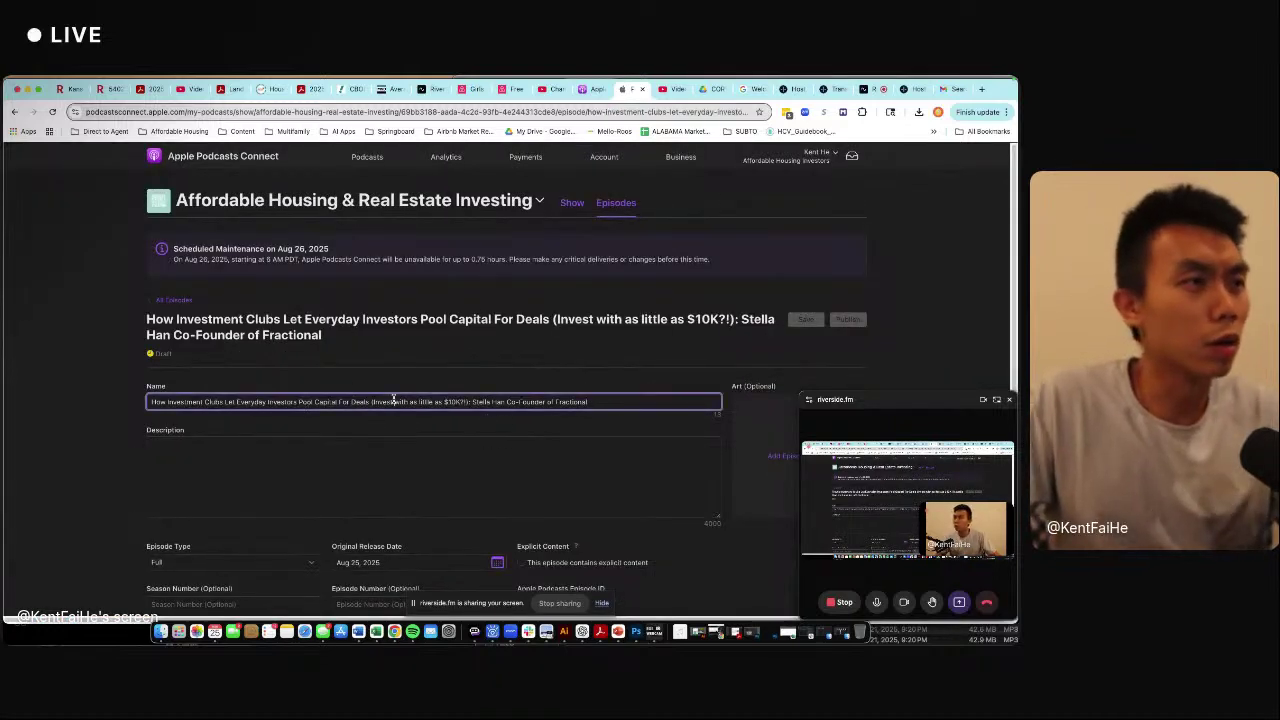
{"action": "left_click", "coordinate": [392, 472]}
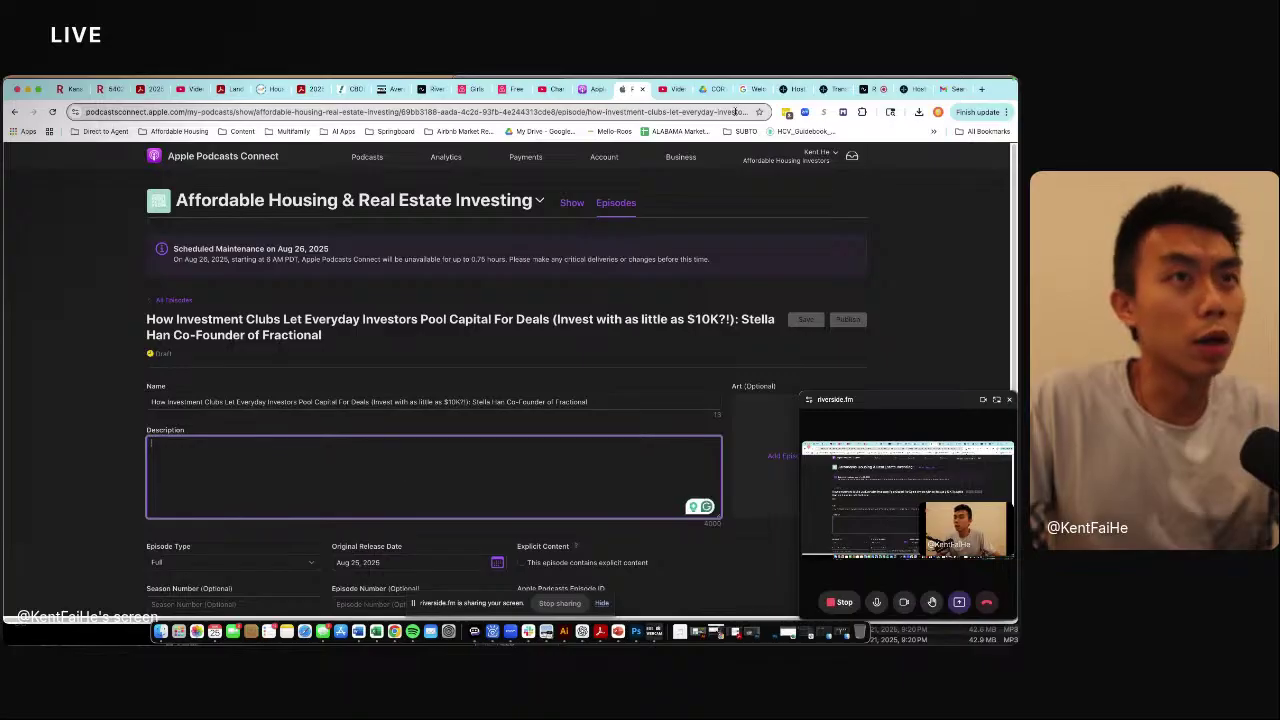
{"action": "left_click", "coordinate": [670, 89]}
{"action": "left_click", "coordinate": [389, 367]}
{"action": "key", "text": "super+a"}
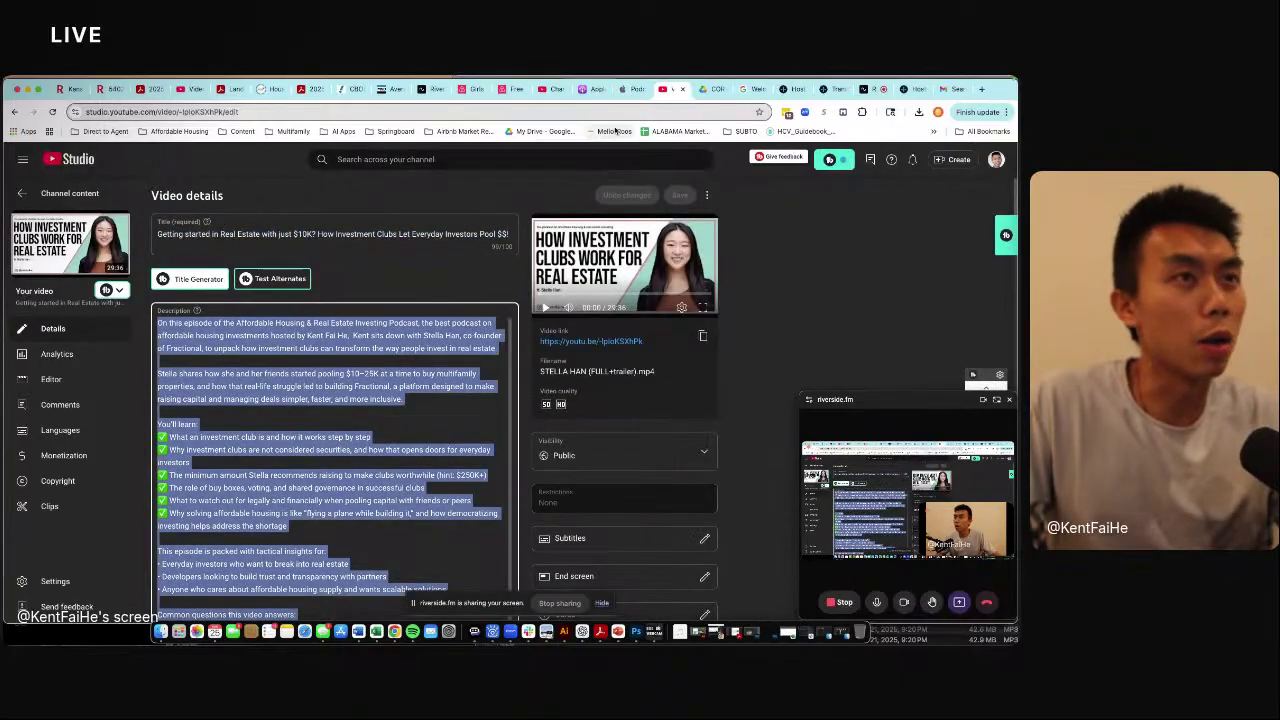
{"action": "left_click", "coordinate": [636, 89]}
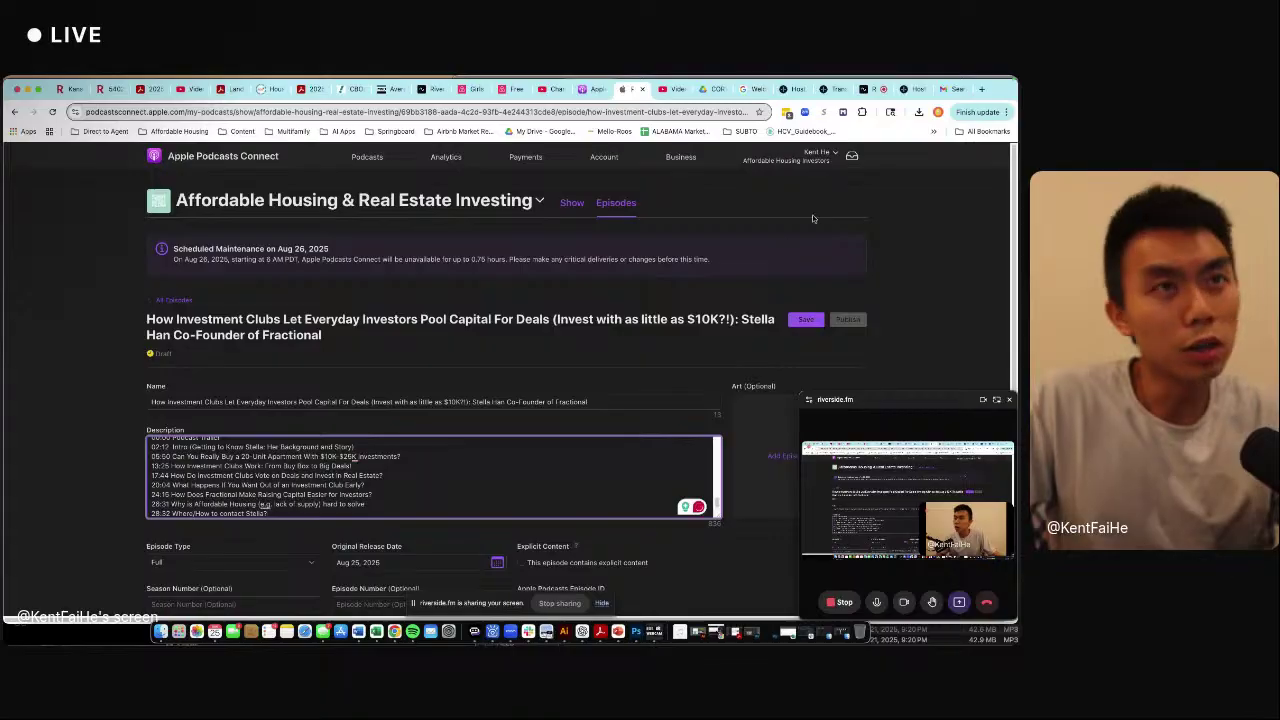
Switch to Transistor and start a new episode for the Affordable Housing & Real Estate Investing podcast.
{"action": "left_click", "coordinate": [836, 92]}
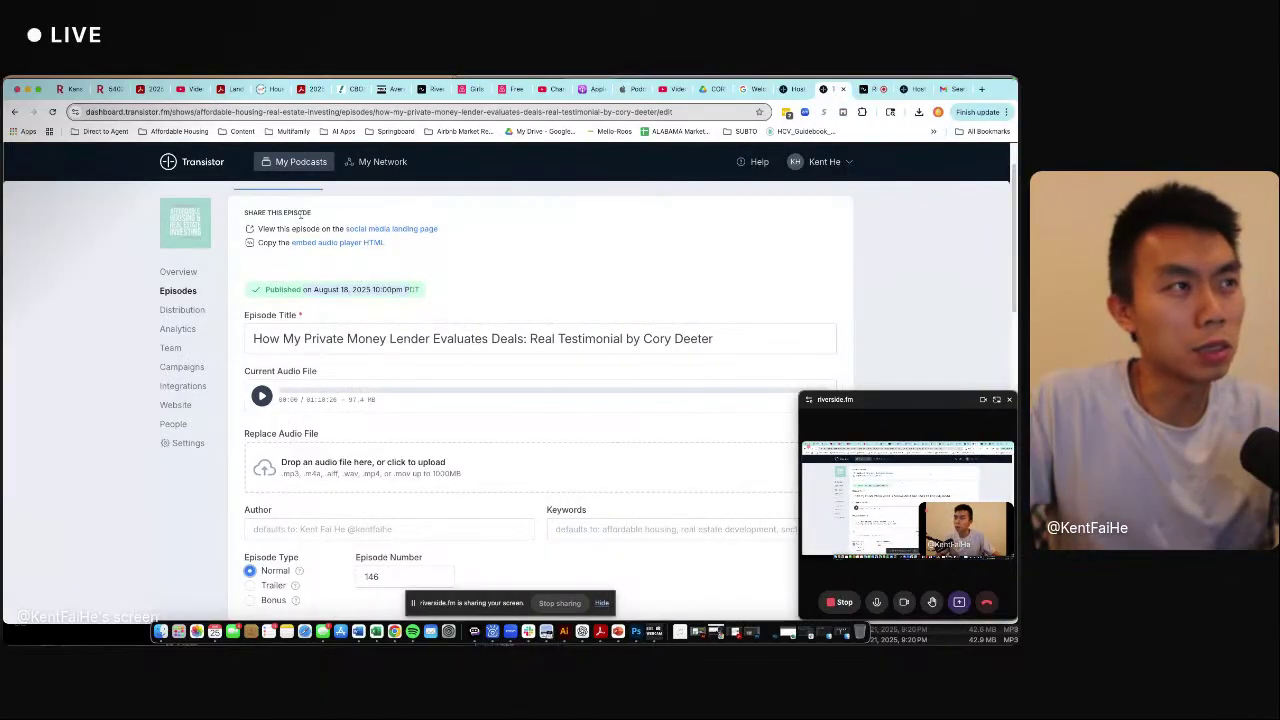
{"action": "scroll", "coordinate": [290, 225], "scroll_direction": "up", "scroll_amount": 1}
{"action": "left_click", "coordinate": [172, 290]}
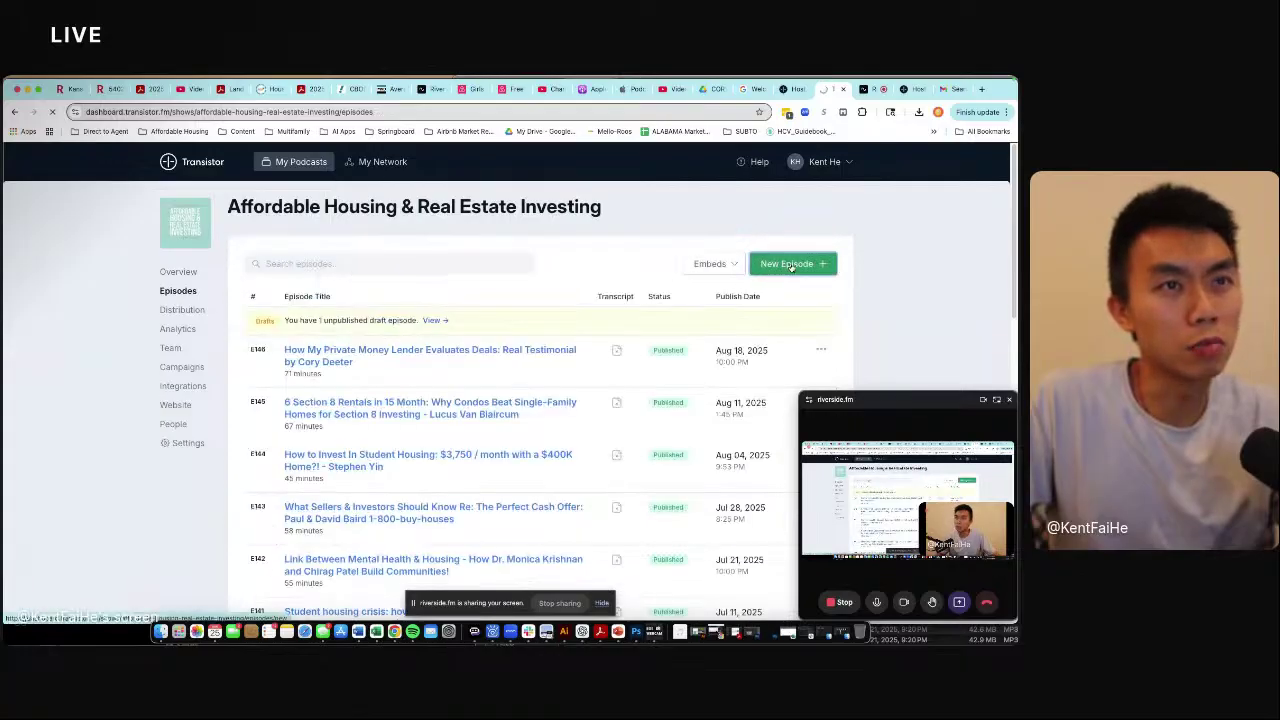
{"action": "left_click", "coordinate": [791, 266]}
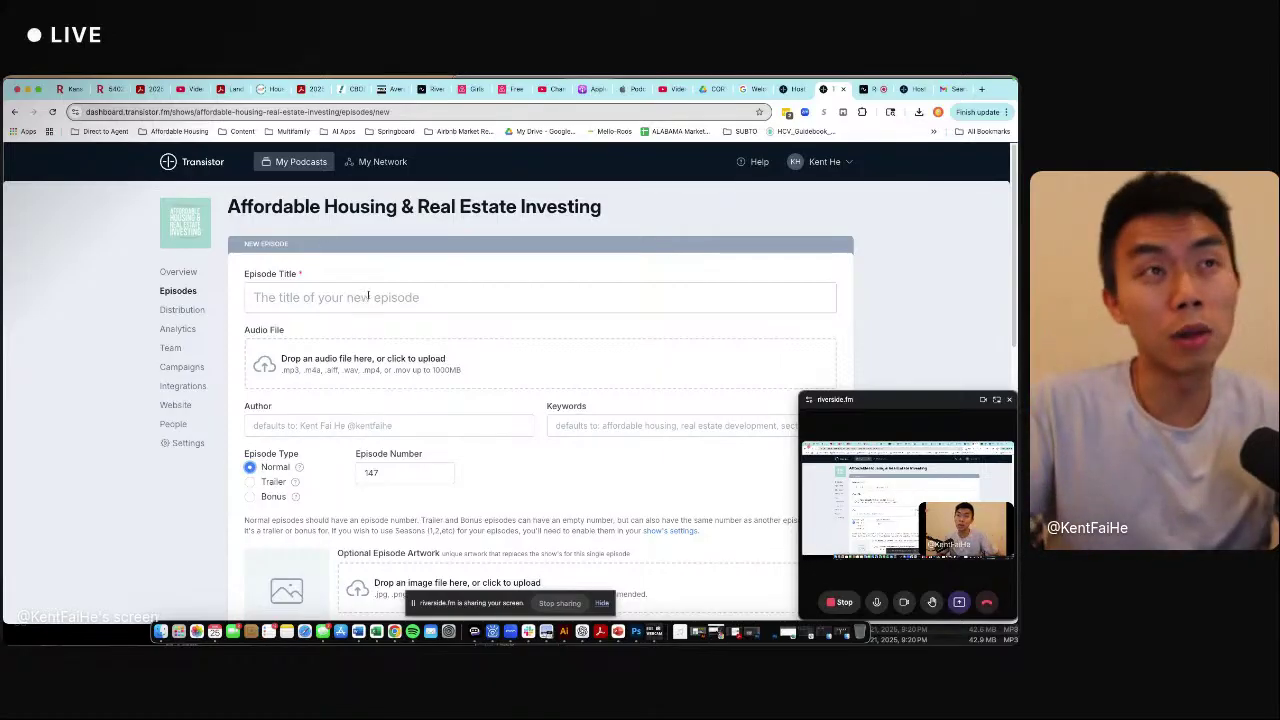
{"action": "left_click", "coordinate": [453, 301]}
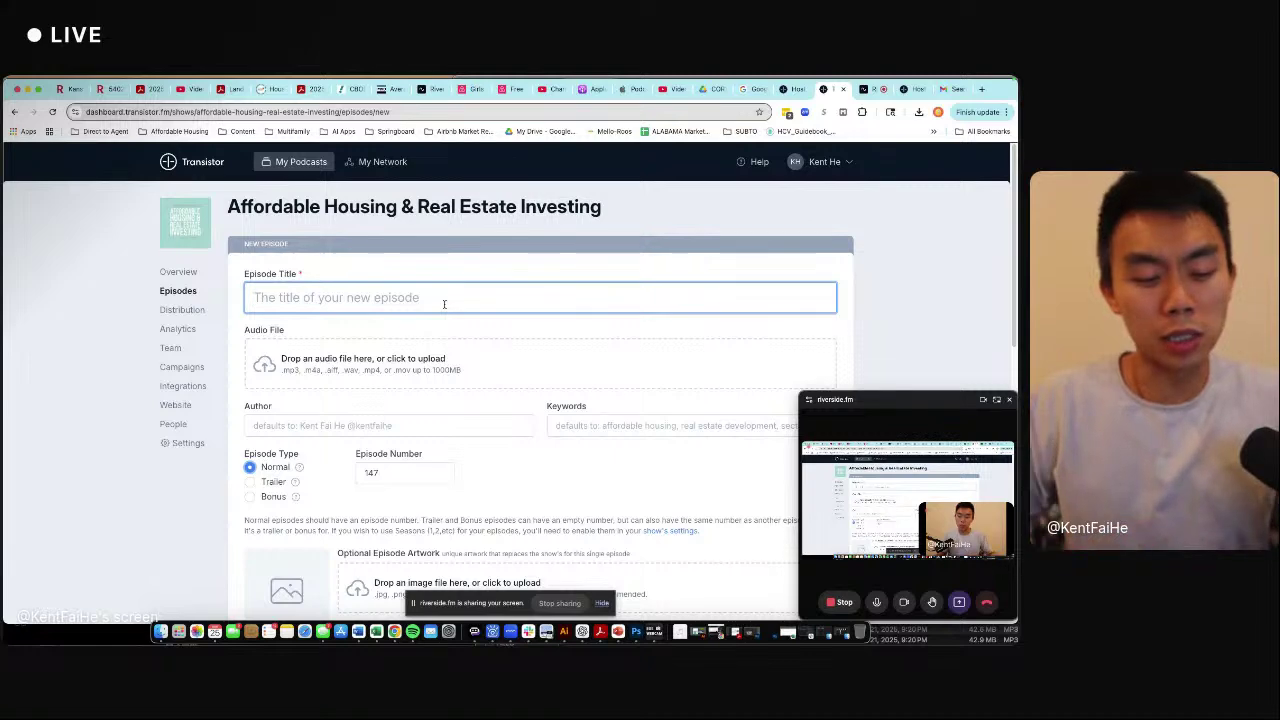
{"action": "key", "text": "super+v"}
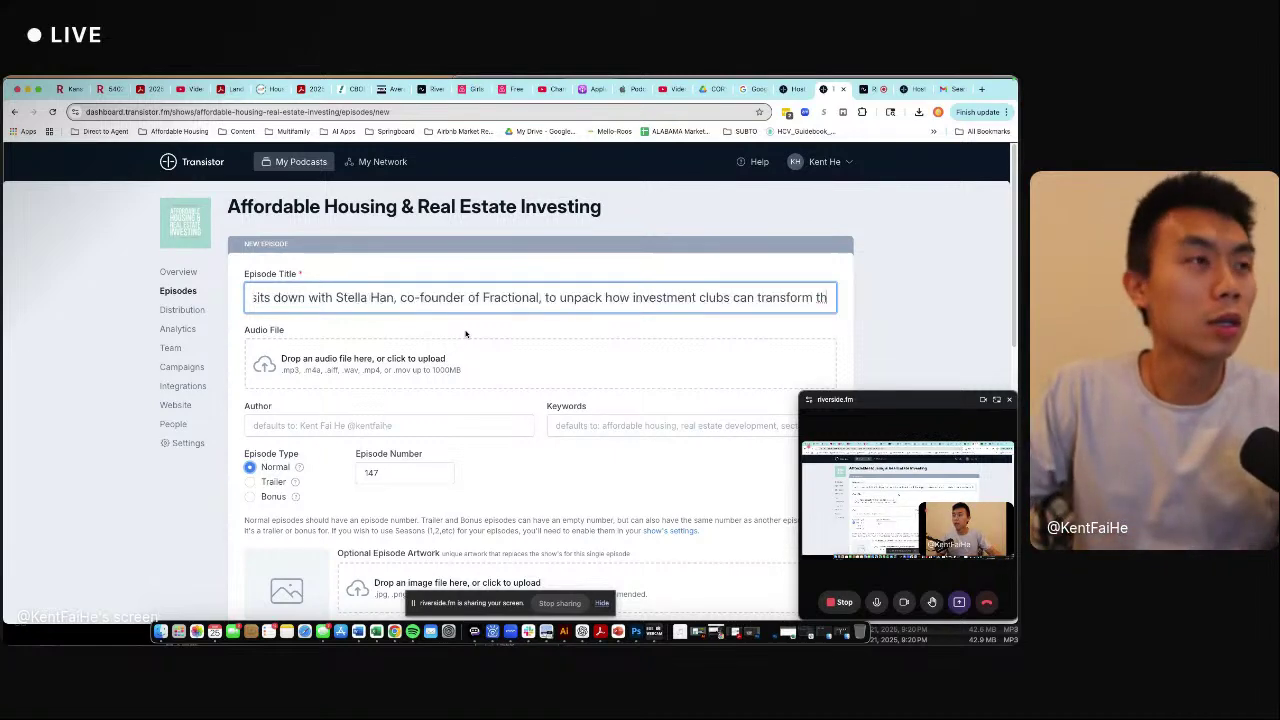
{"action": "key", "text": "super+z"}
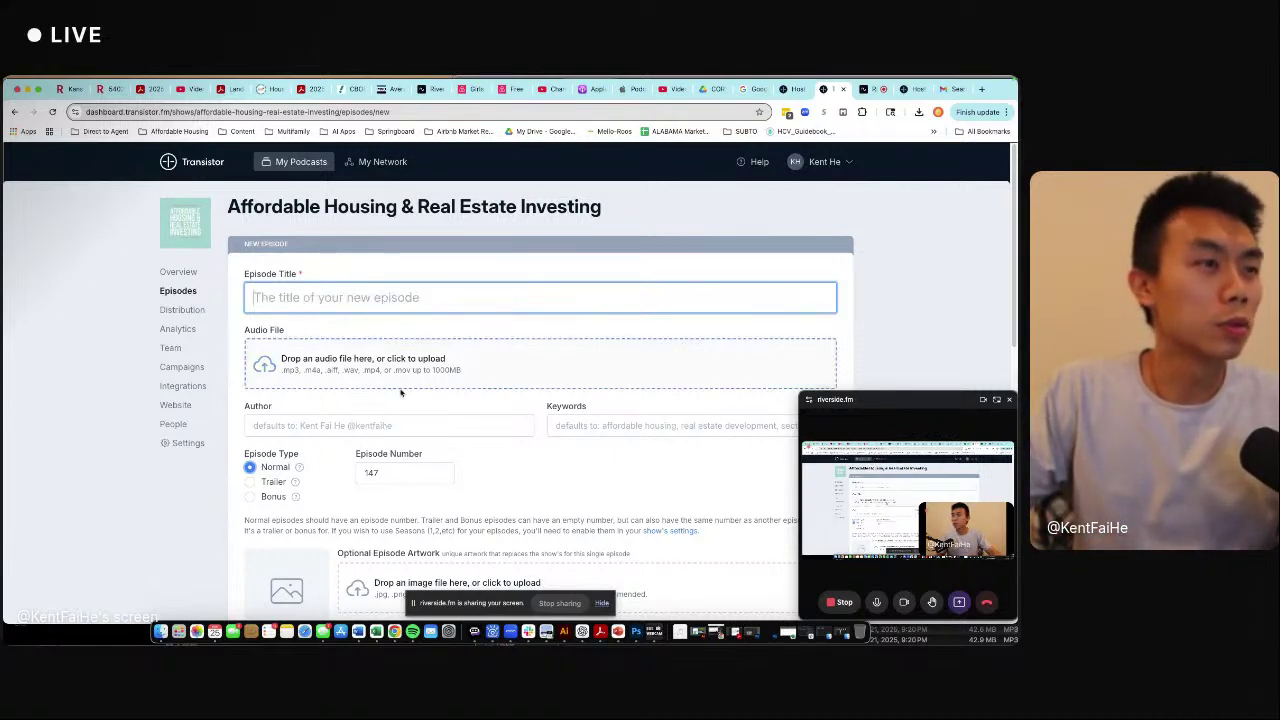
Paste the copied investment clubs video description into the new Transistor episode's show notes.
{"action": "scroll", "coordinate": [410, 420], "scroll_direction": "down", "scroll_amount": 3}
{"action": "left_click", "coordinate": [356, 562]}
{"action": "key", "text": "super+v"}
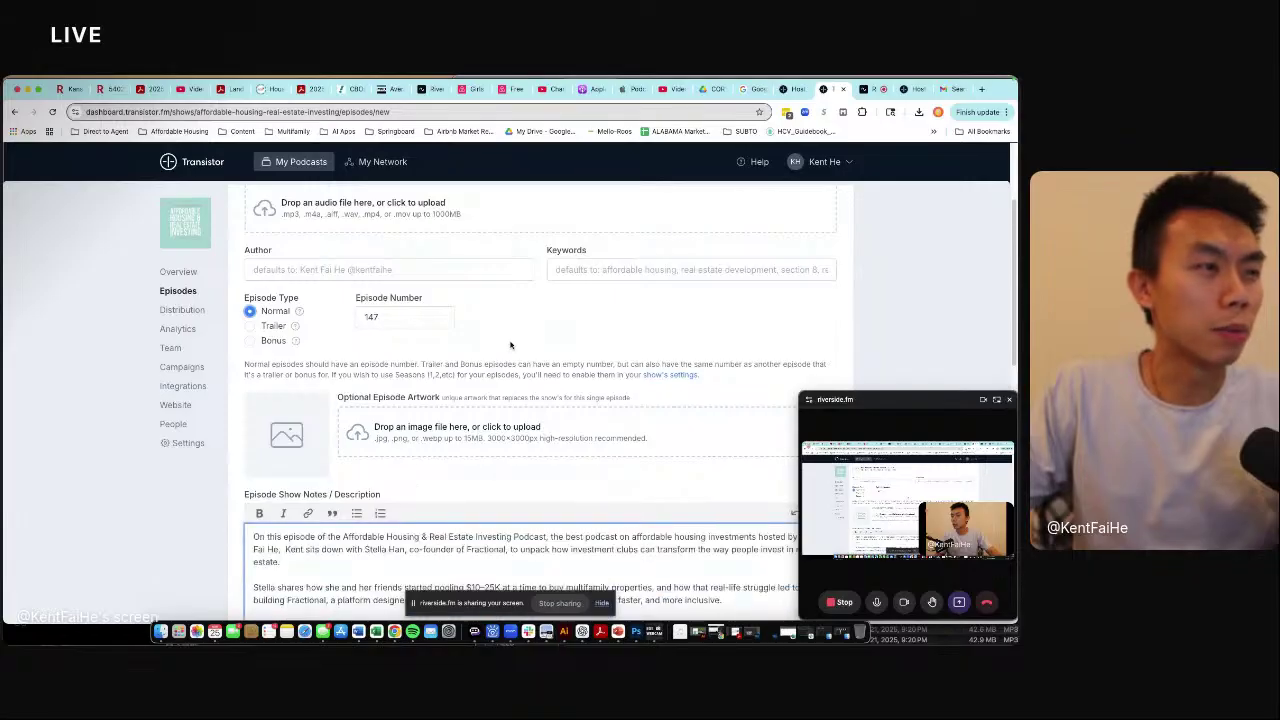
Copy the full investment clubs episode title from Apple Podcasts Connect into the new Transistor episode's title.
{"action": "scroll", "coordinate": [510, 345], "scroll_direction": "up", "scroll_amount": 3}
{"action": "left_click", "coordinate": [630, 89]}
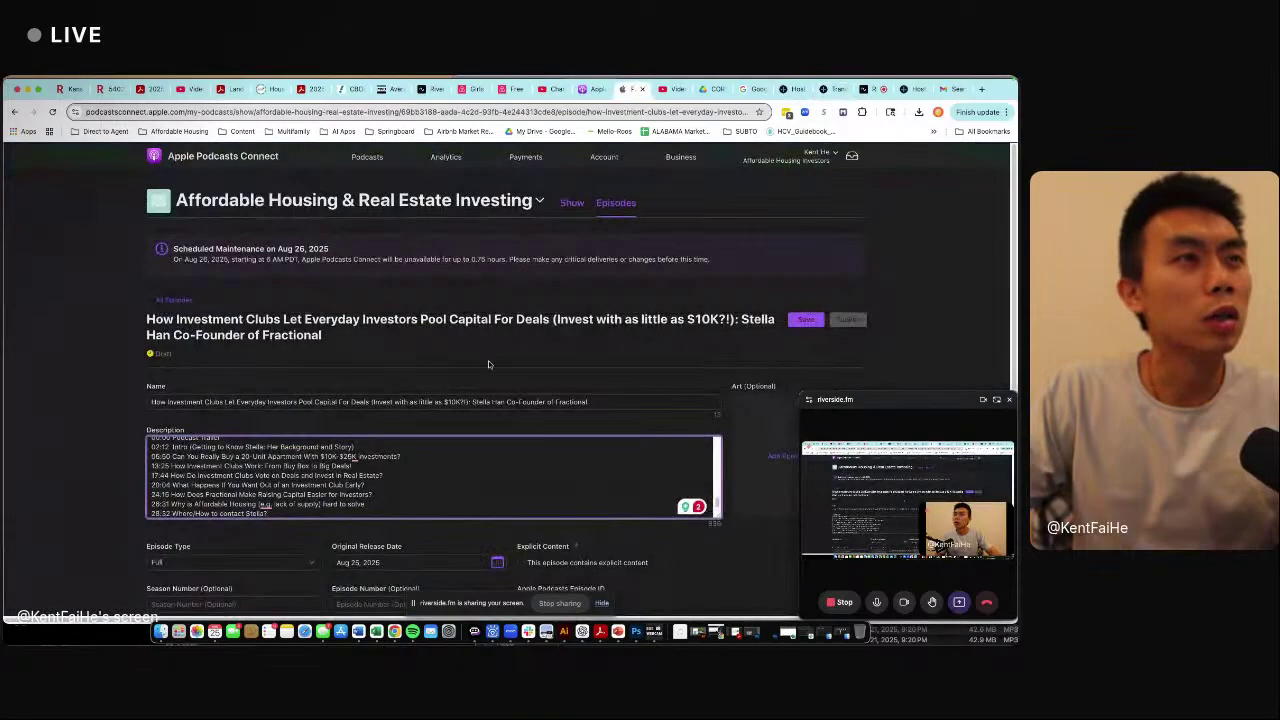
{"action": "left_click_drag", "start_coordinate": [305, 349], "coordinate": [133, 324]}
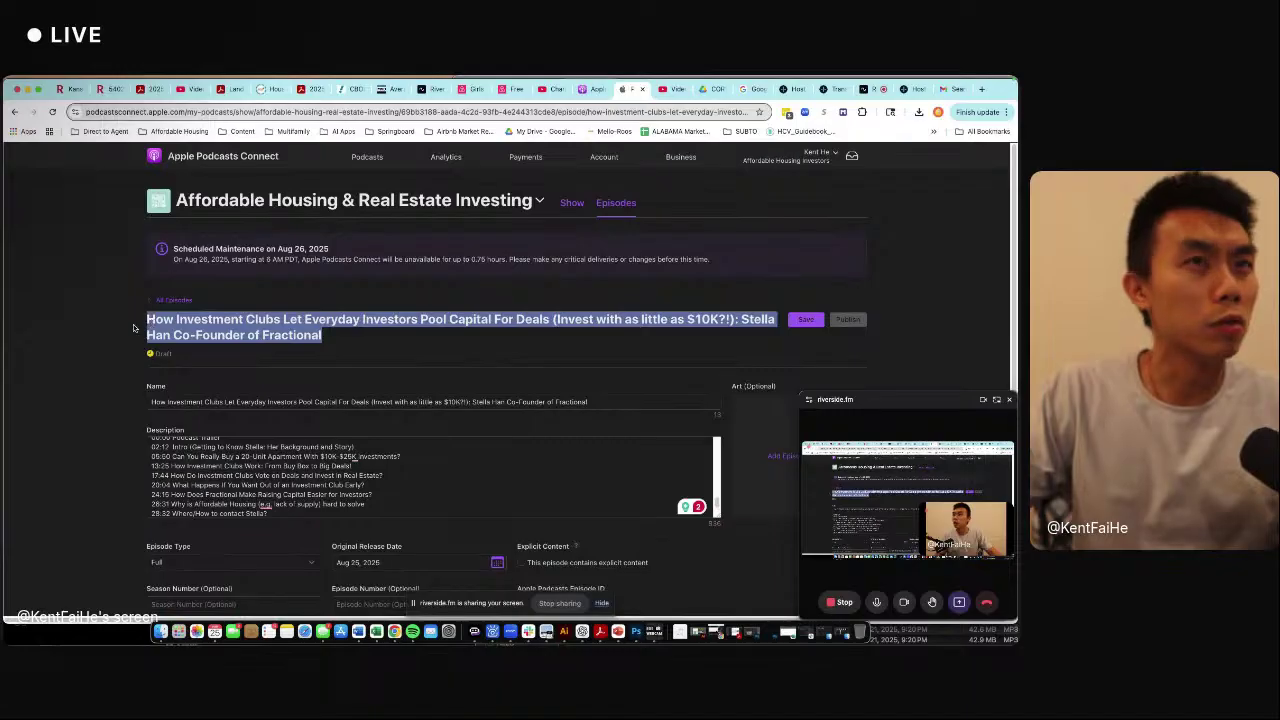
{"action": "left_click", "coordinate": [870, 89]}
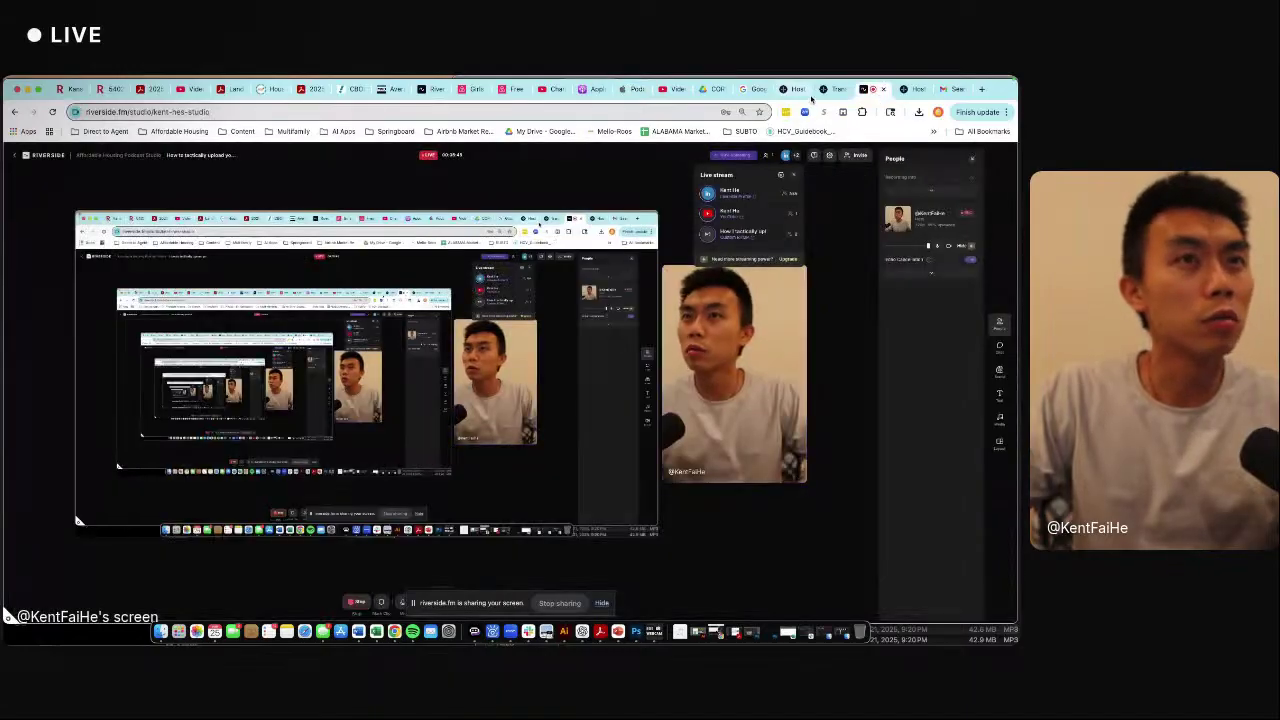
{"action": "left_click", "coordinate": [823, 89]}
{"action": "left_click", "coordinate": [383, 297]}
{"action": "key", "text": "ctrl+v"}
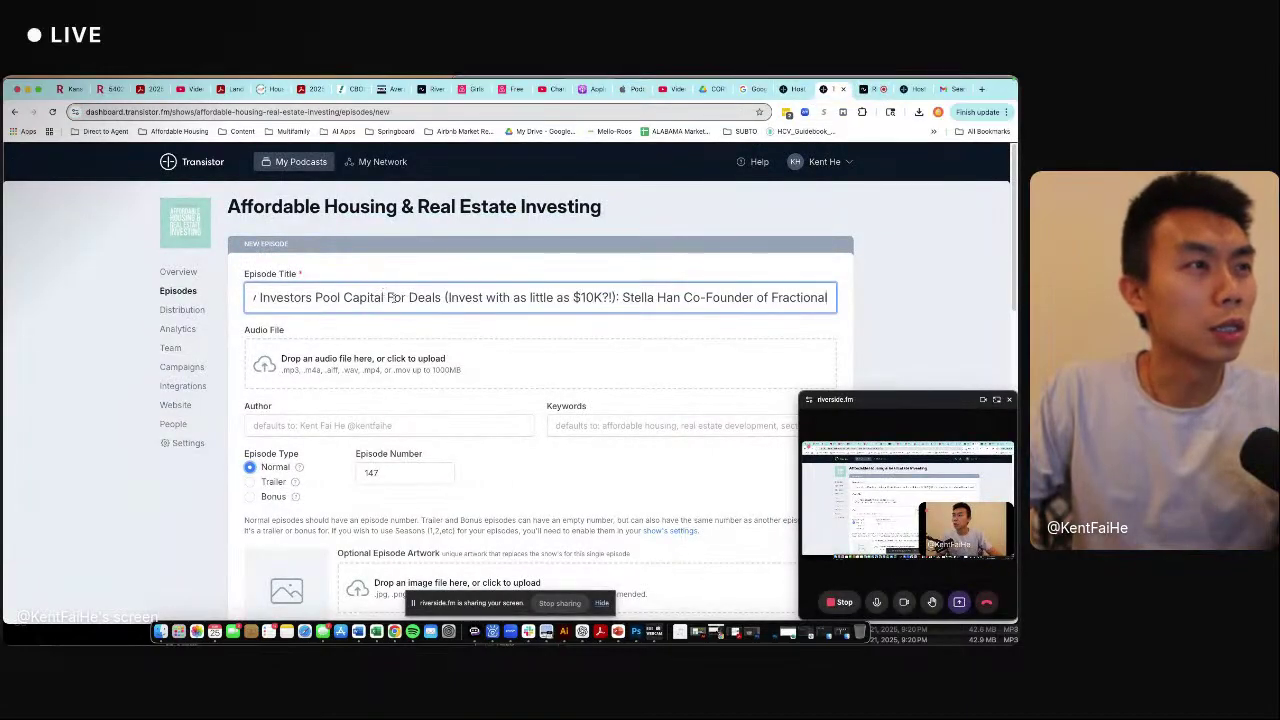
Upload the investment clubs guest's "(FULL+trailer).mp3" from the Audio folder as the Transistor episode's audio file.
{"action": "scroll", "coordinate": [418, 421], "scroll_direction": "down", "scroll_amount": 3}
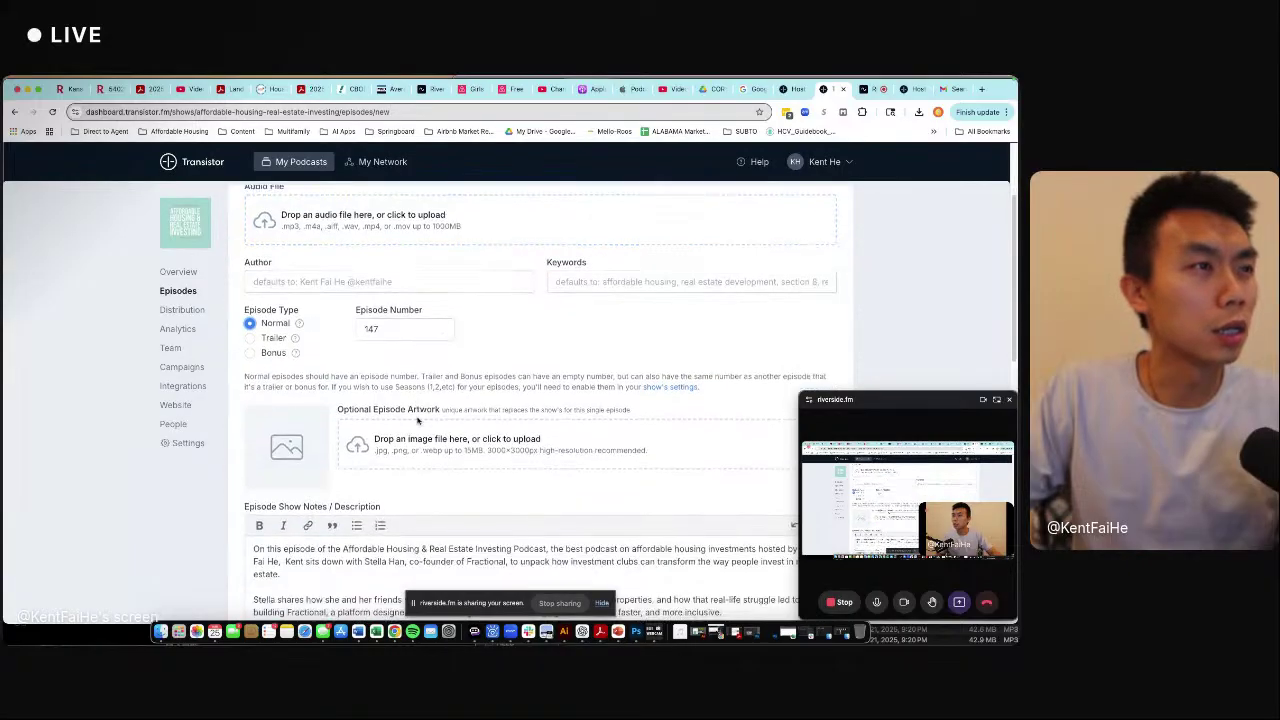
{"action": "scroll", "coordinate": [418, 421], "scroll_direction": "up", "scroll_amount": 3}
{"action": "left_click", "coordinate": [161, 632]}
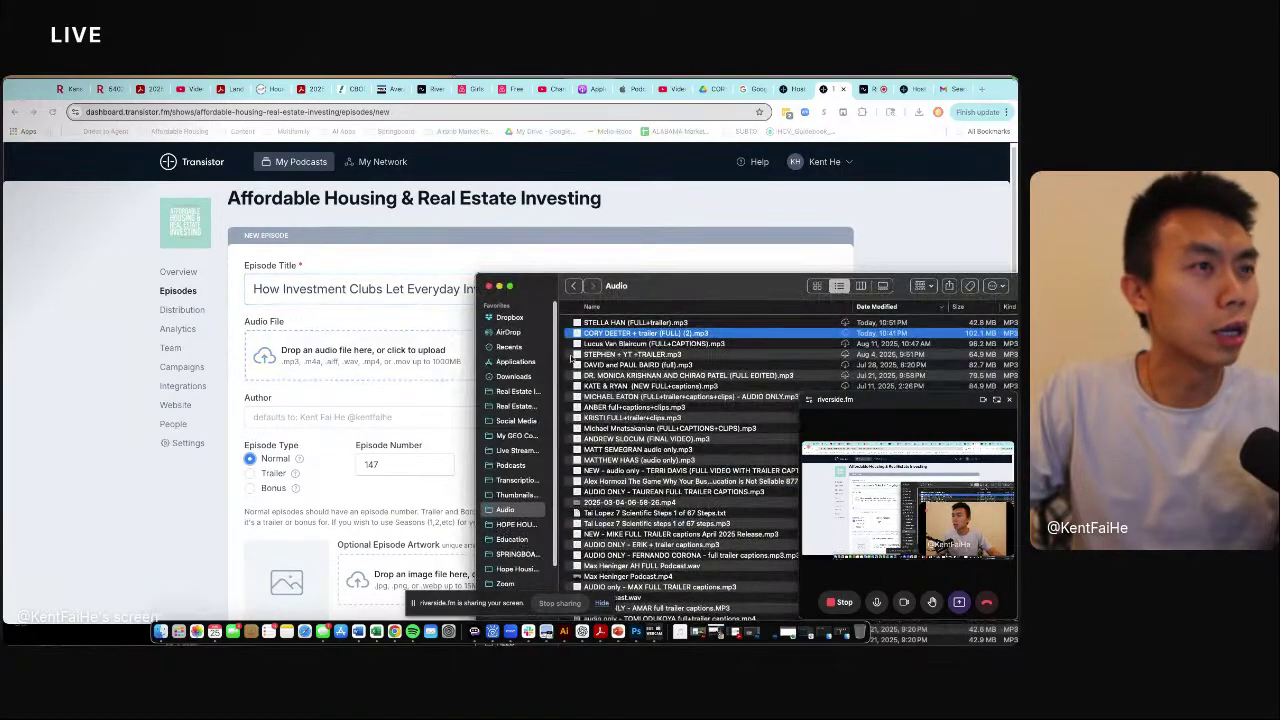
{"action": "left_click", "coordinate": [640, 322]}
{"action": "left_click_drag", "start_coordinate": [640, 322], "coordinate": [363, 352]}
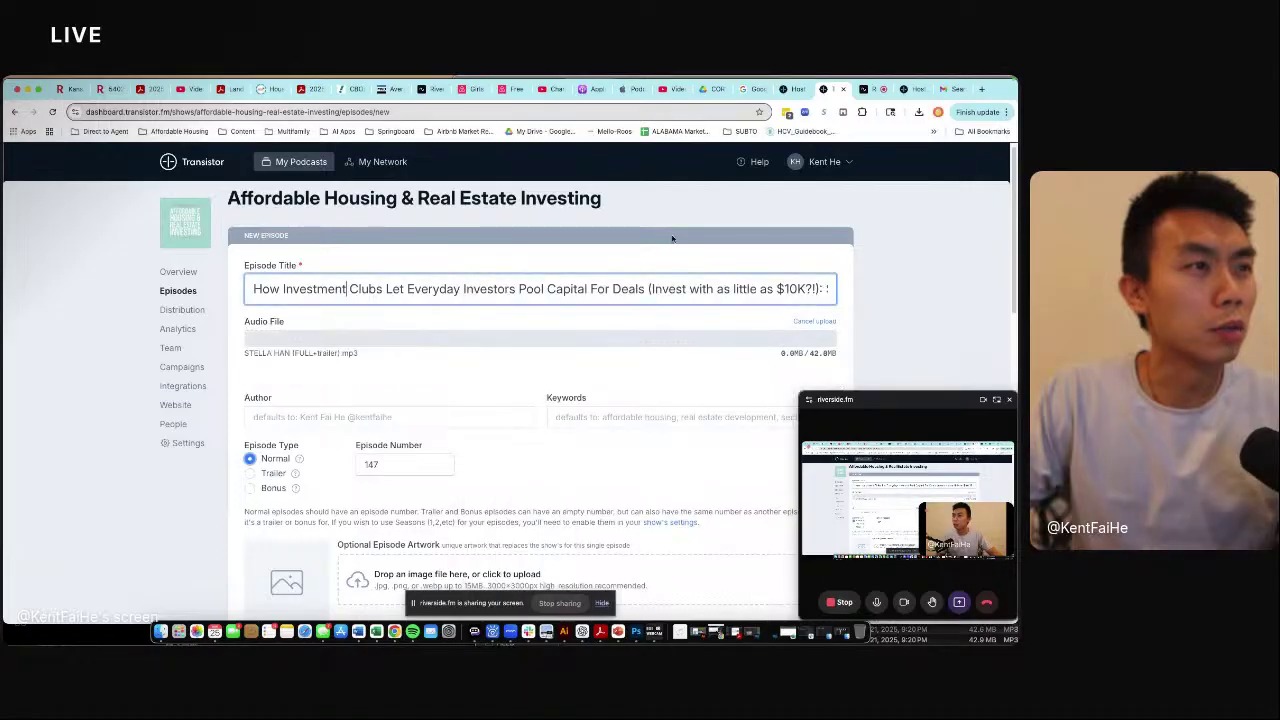
In Apple Podcasts Connect, set up the episode's subscriber audio as available immediately with access for anyone.
{"action": "left_click", "coordinate": [627, 90]}
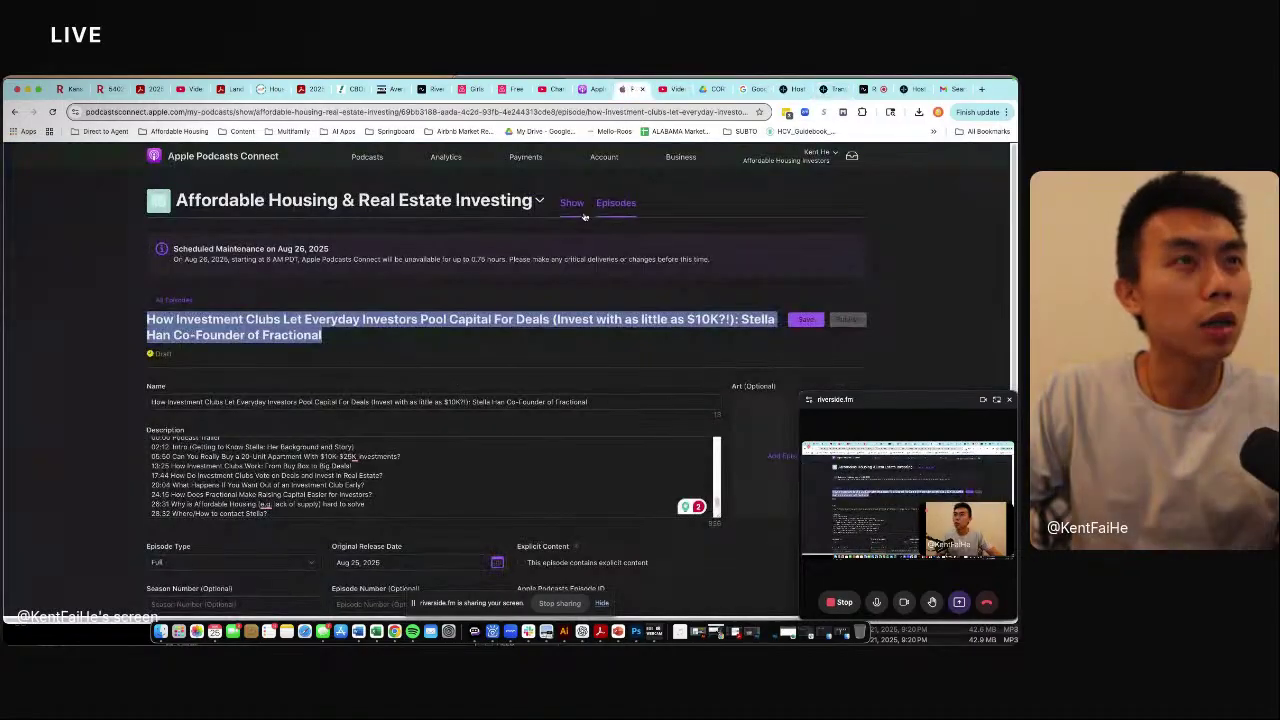
{"action": "scroll", "coordinate": [492, 419], "scroll_direction": "down", "scroll_amount": 5}
{"action": "left_click", "coordinate": [511, 425]}
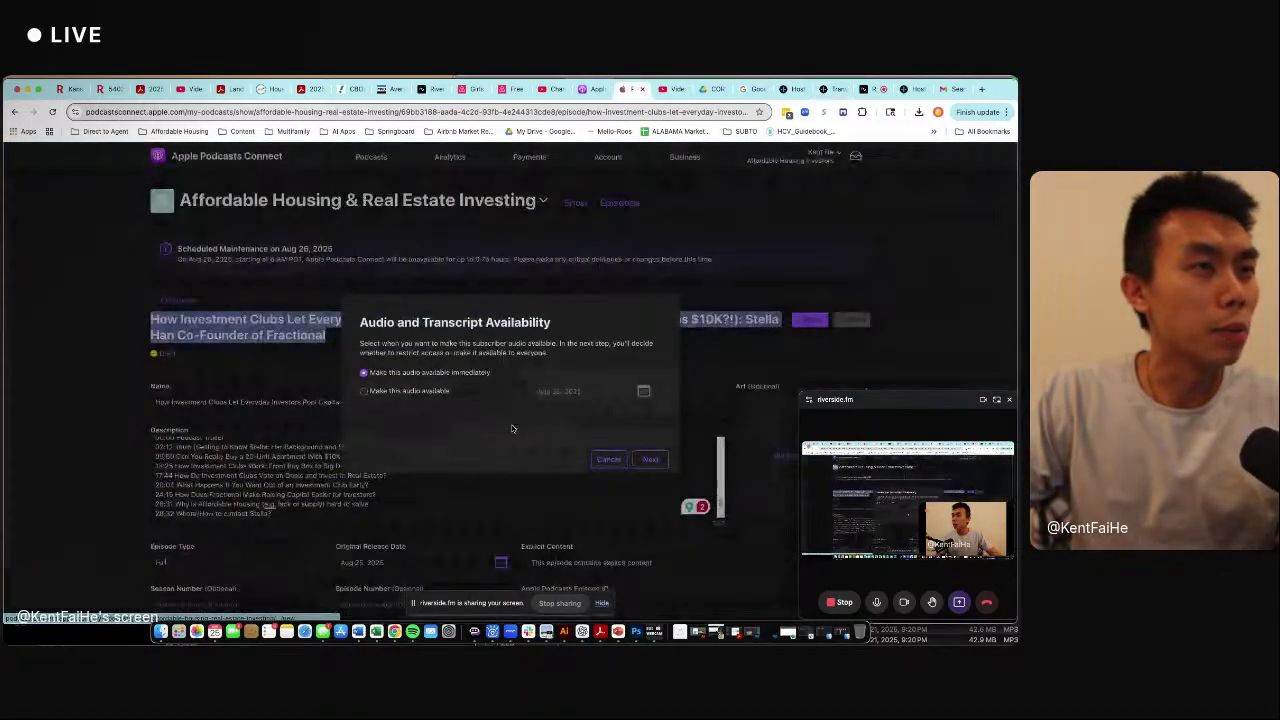
{"action": "left_click", "coordinate": [648, 459]}
{"action": "left_click", "coordinate": [405, 394]}
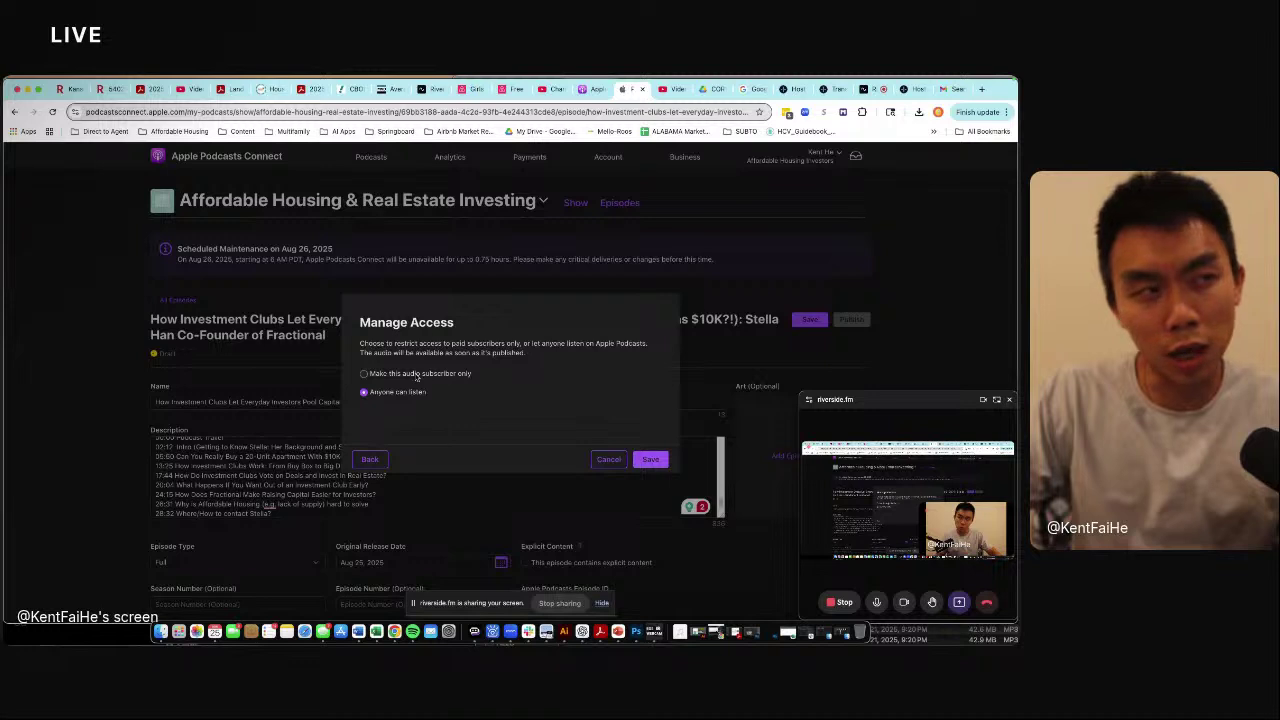
{"action": "left_click", "coordinate": [651, 460]}
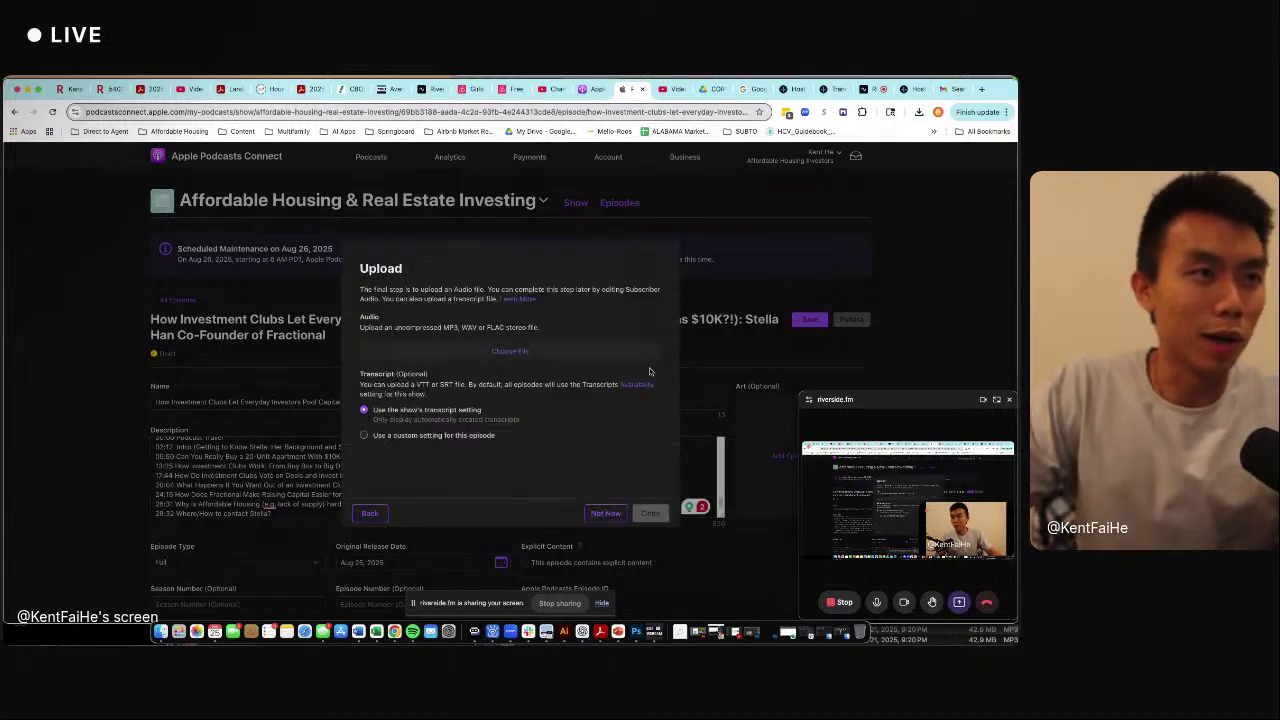
Upload the guest's "(FULL+trailer).mp3" from the Audio folder as the Apple episode's audio, using the show's transcript setting.
{"action": "left_click", "coordinate": [510, 355]}
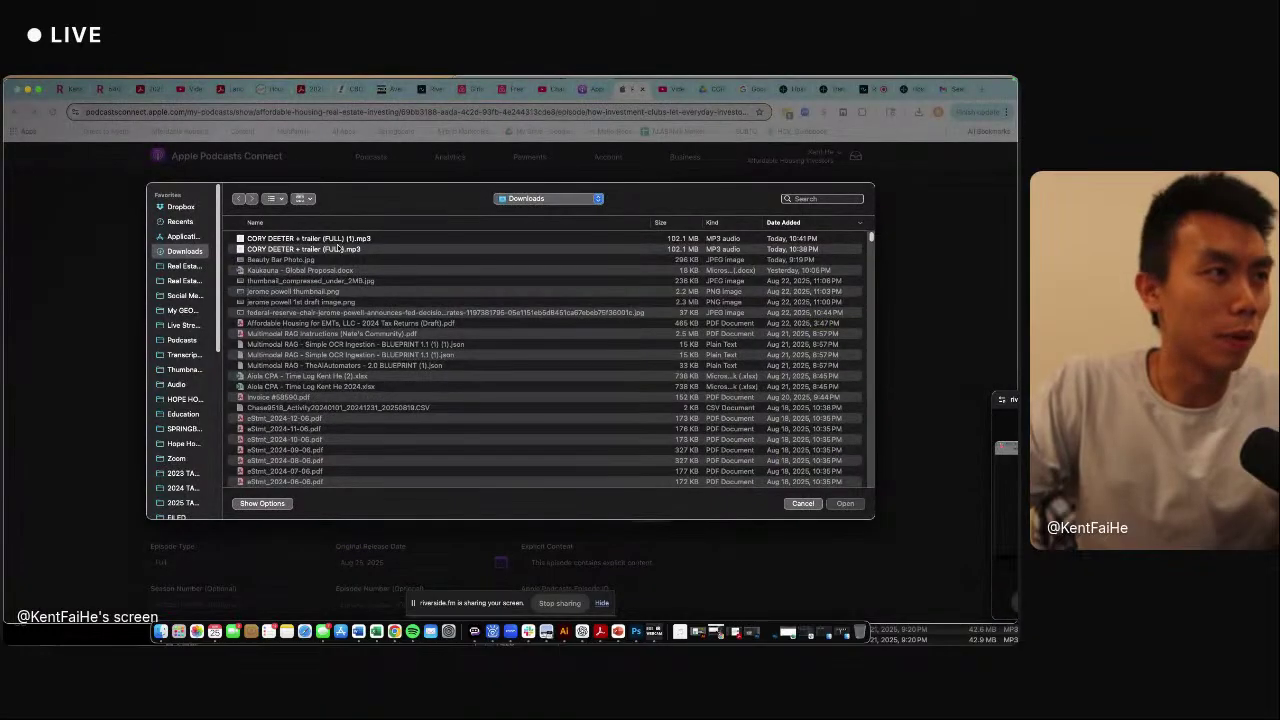
{"action": "left_click", "coordinate": [172, 386]}
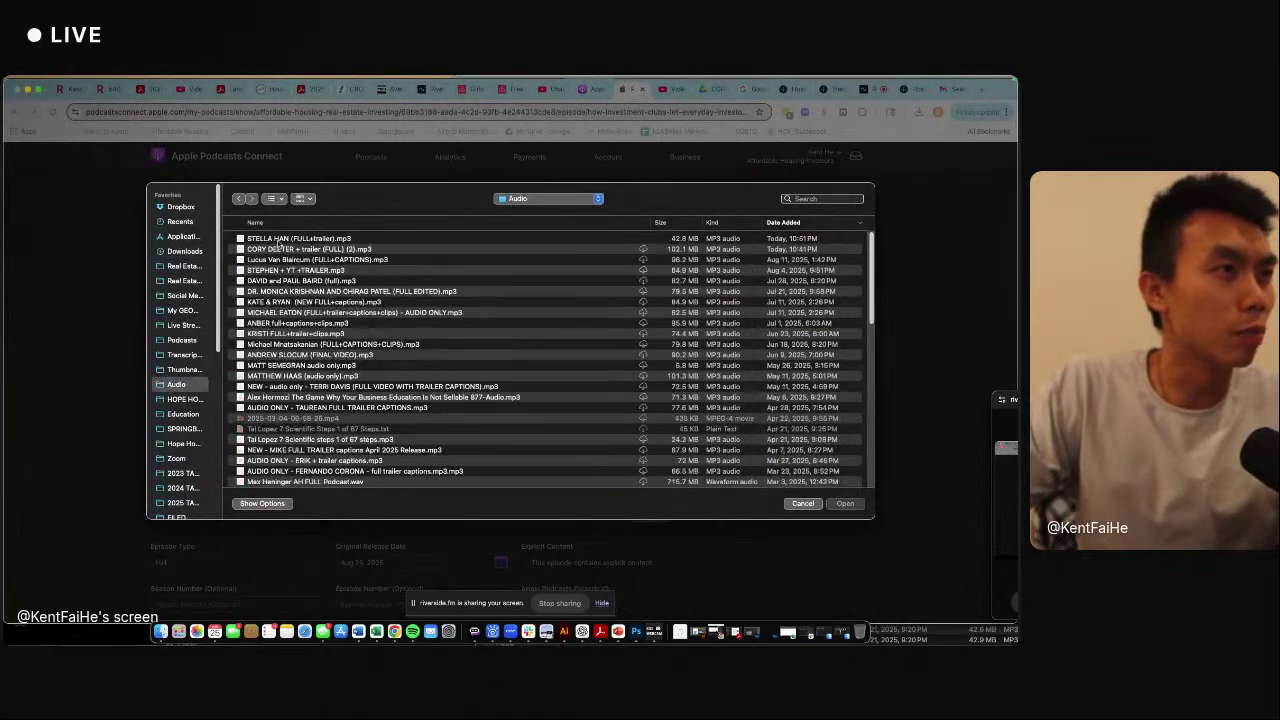
{"action": "double_click", "coordinate": [290, 238]}
{"action": "left_click", "coordinate": [650, 513]}
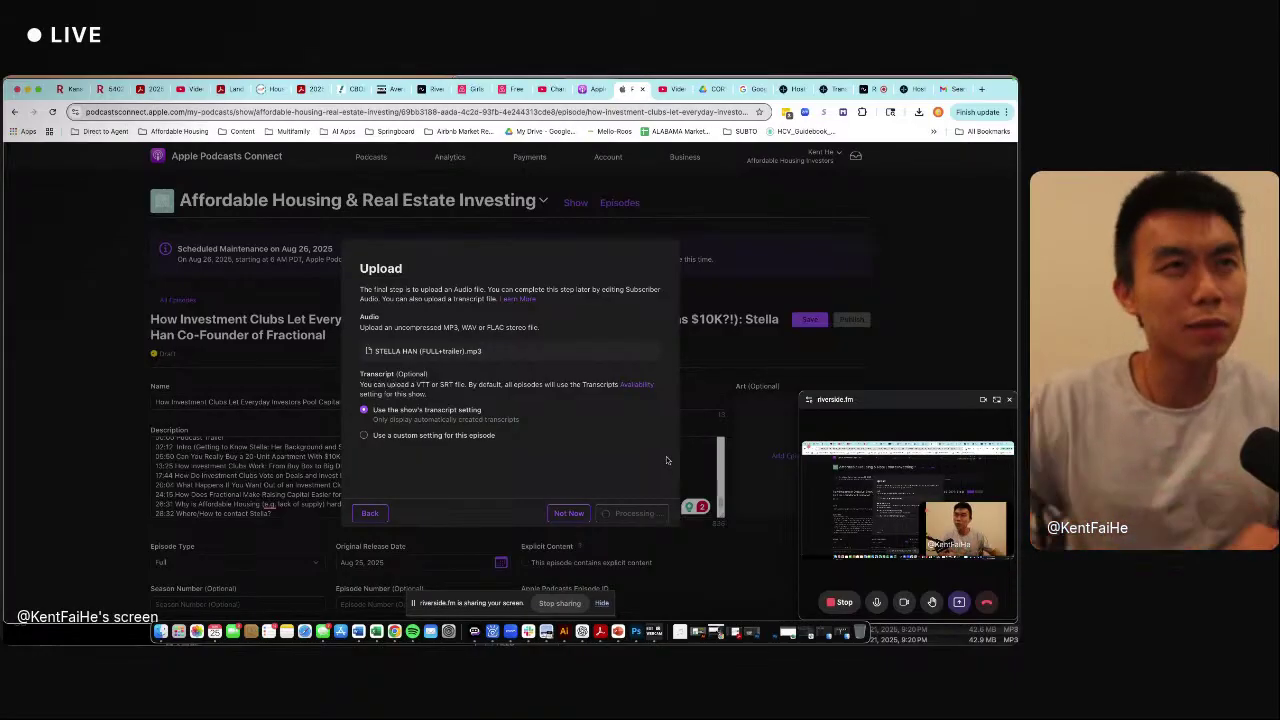
Copy the investment clubs video's link from YouTube Studio into the Transistor episode's YouTube Video URL.
{"action": "left_click", "coordinate": [826, 89]}
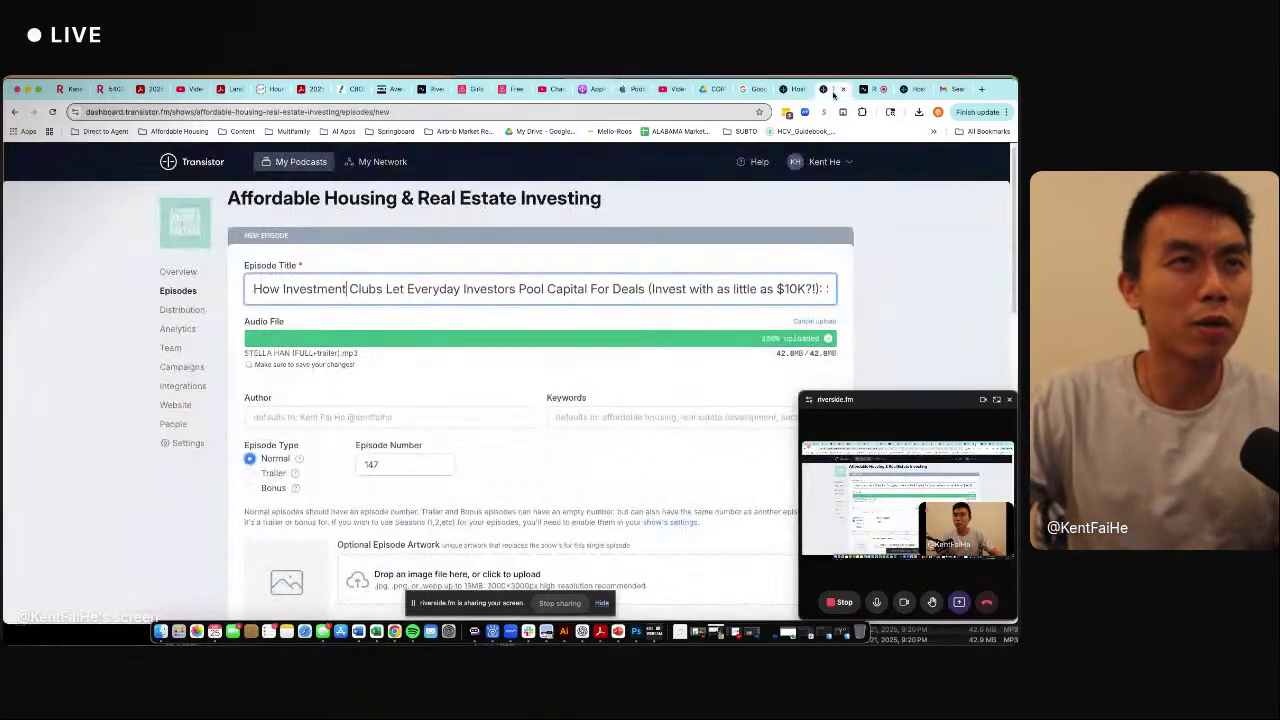
{"action": "scroll", "coordinate": [350, 402], "scroll_direction": "down", "scroll_amount": 10}
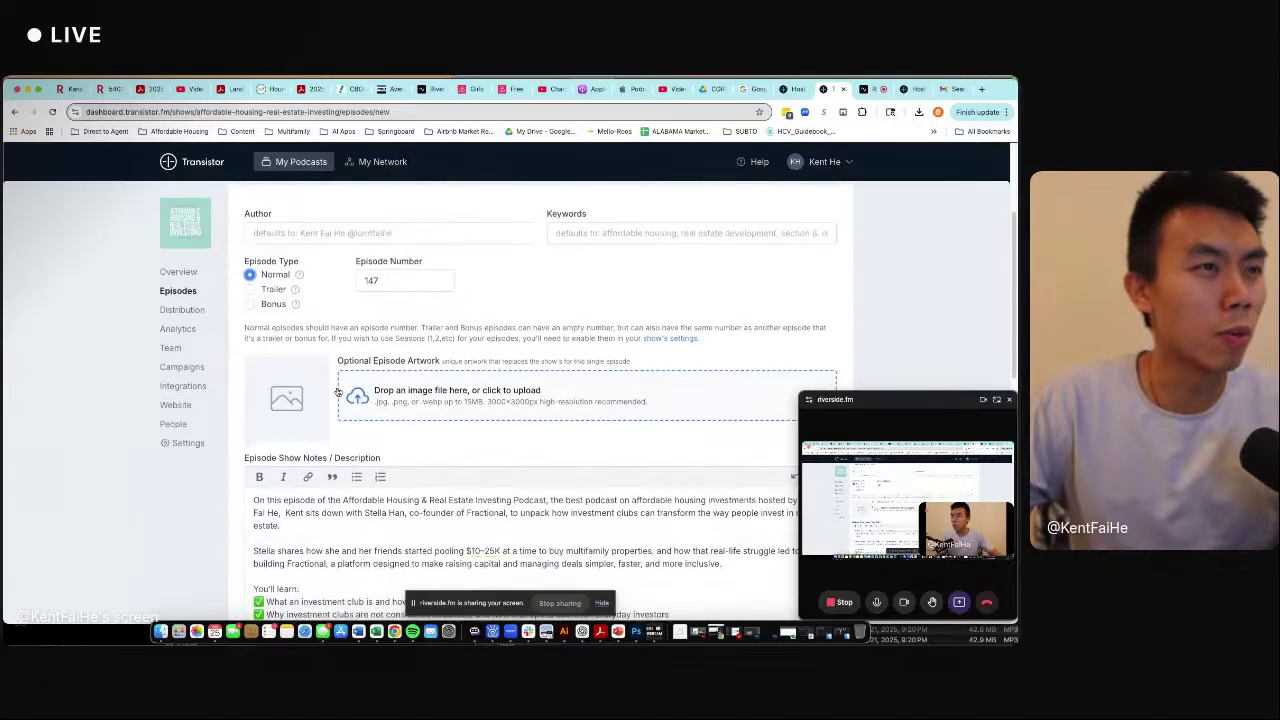
{"action": "scroll", "coordinate": [340, 435], "scroll_direction": "down", "scroll_amount": 7}
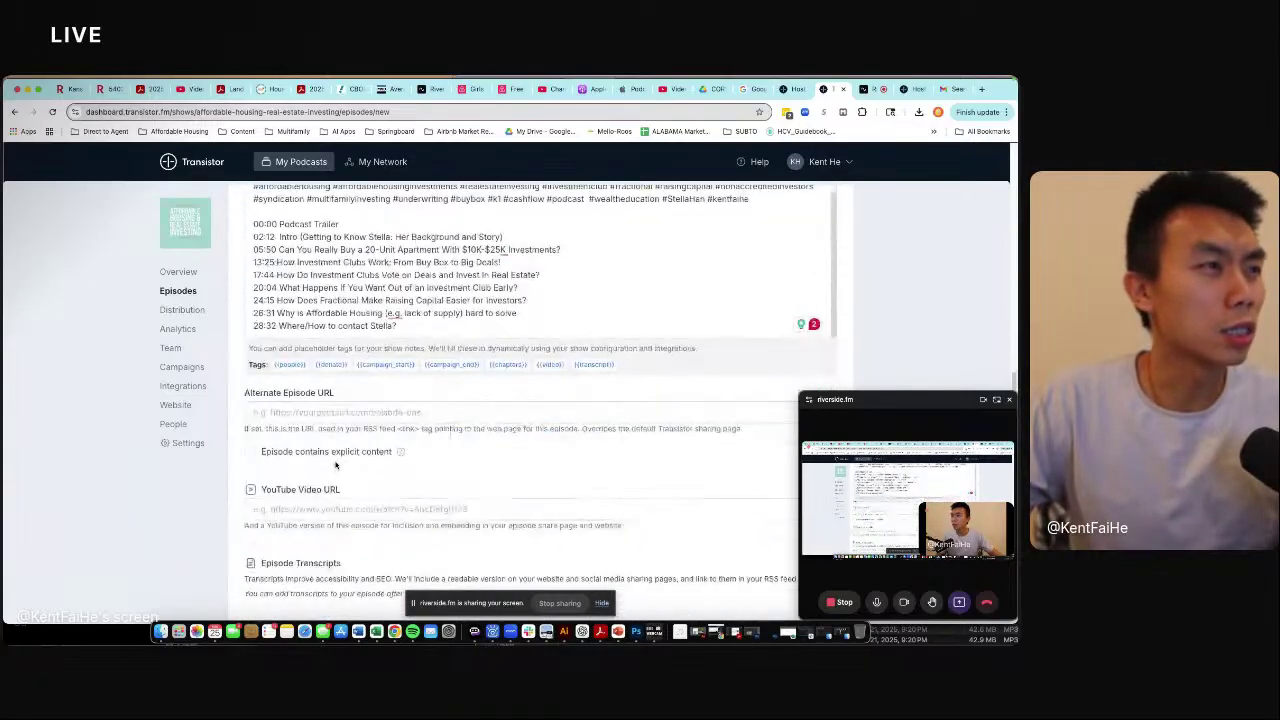
{"action": "left_click", "coordinate": [676, 90]}
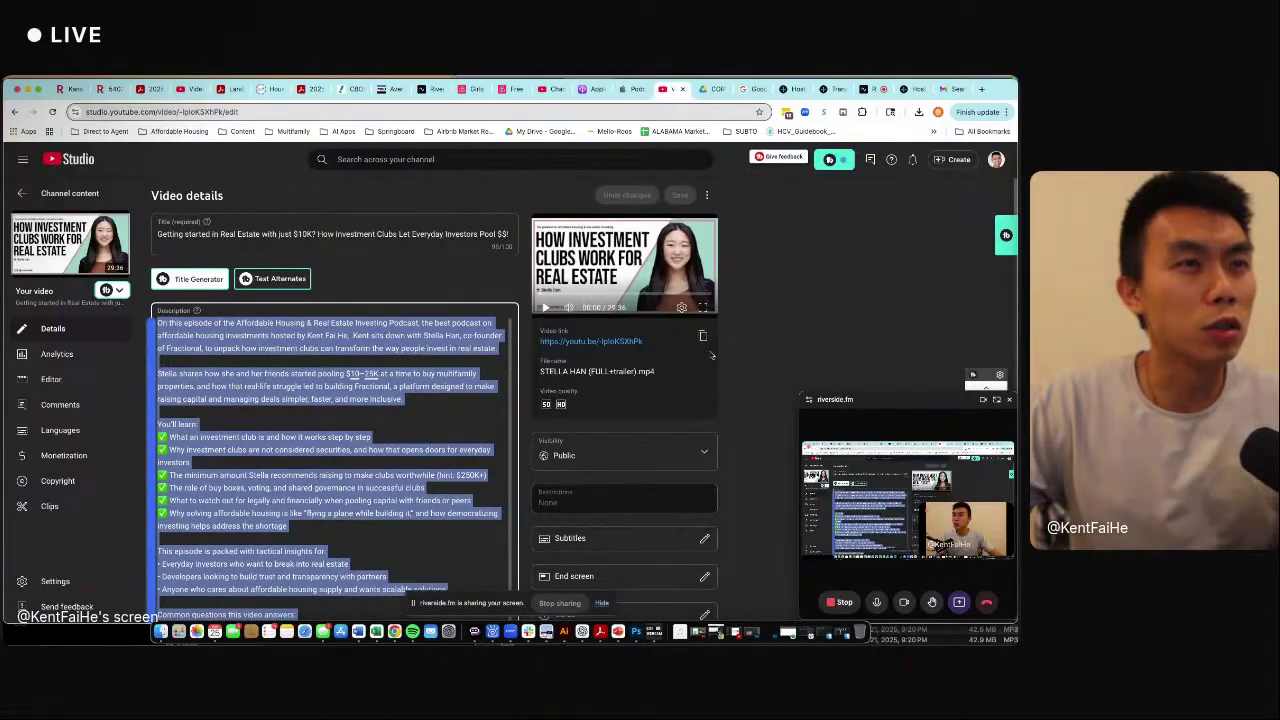
{"action": "left_click", "coordinate": [860, 92]}
{"action": "scroll", "coordinate": [323, 357], "scroll_direction": "down", "scroll_amount": 2}
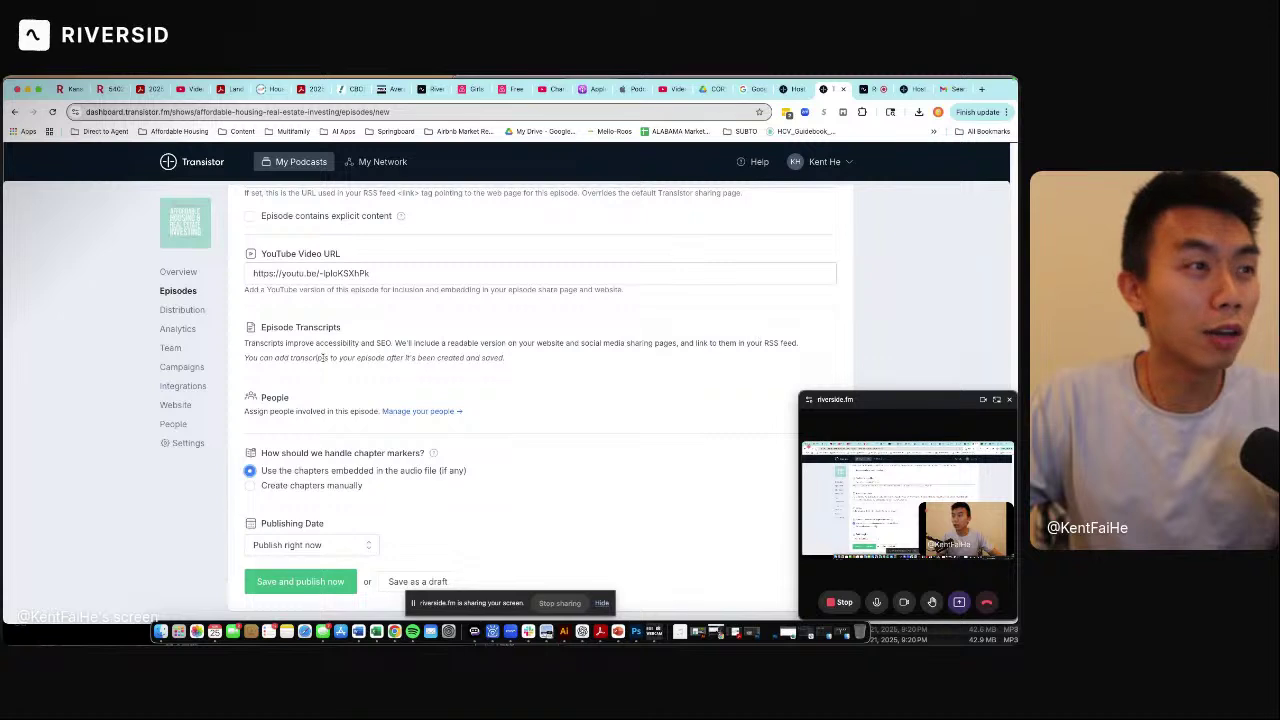
Keep the Transistor episode's publishing date at "Publish right now", then save and publish it.
{"action": "left_click", "coordinate": [324, 550]}
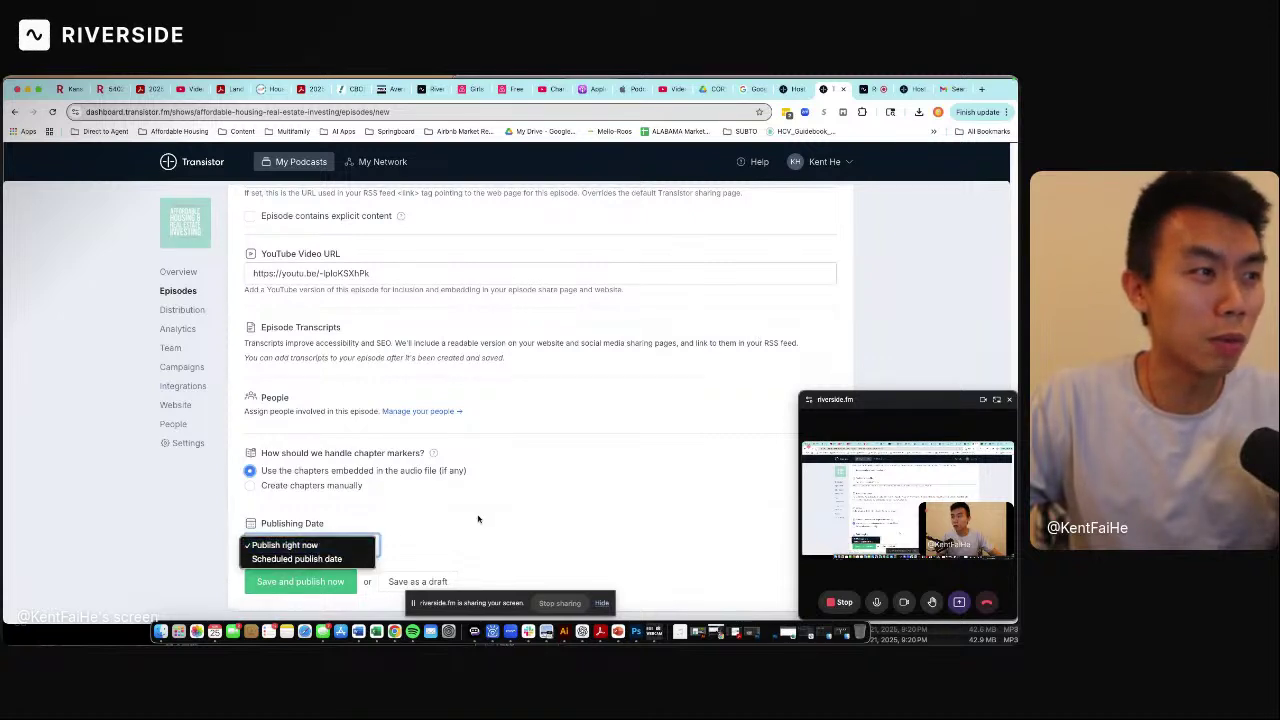
{"action": "key", "text": "Return"}
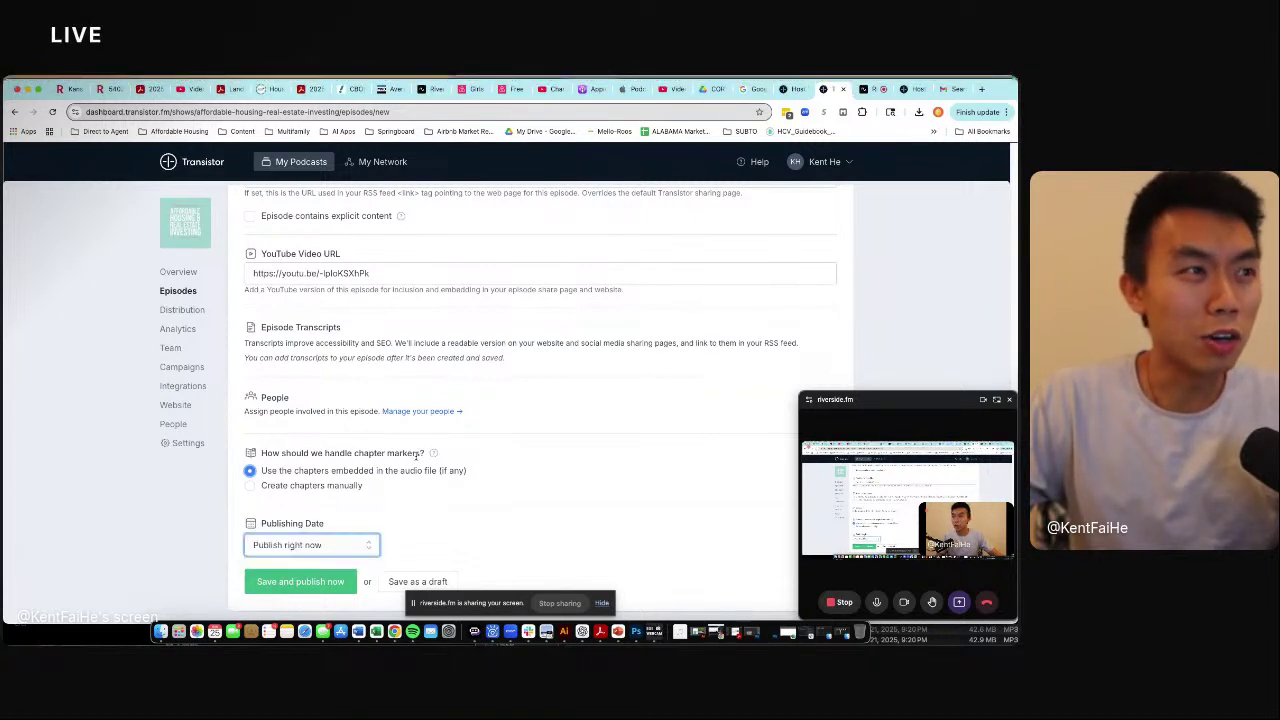
{"action": "left_click", "coordinate": [296, 590]}
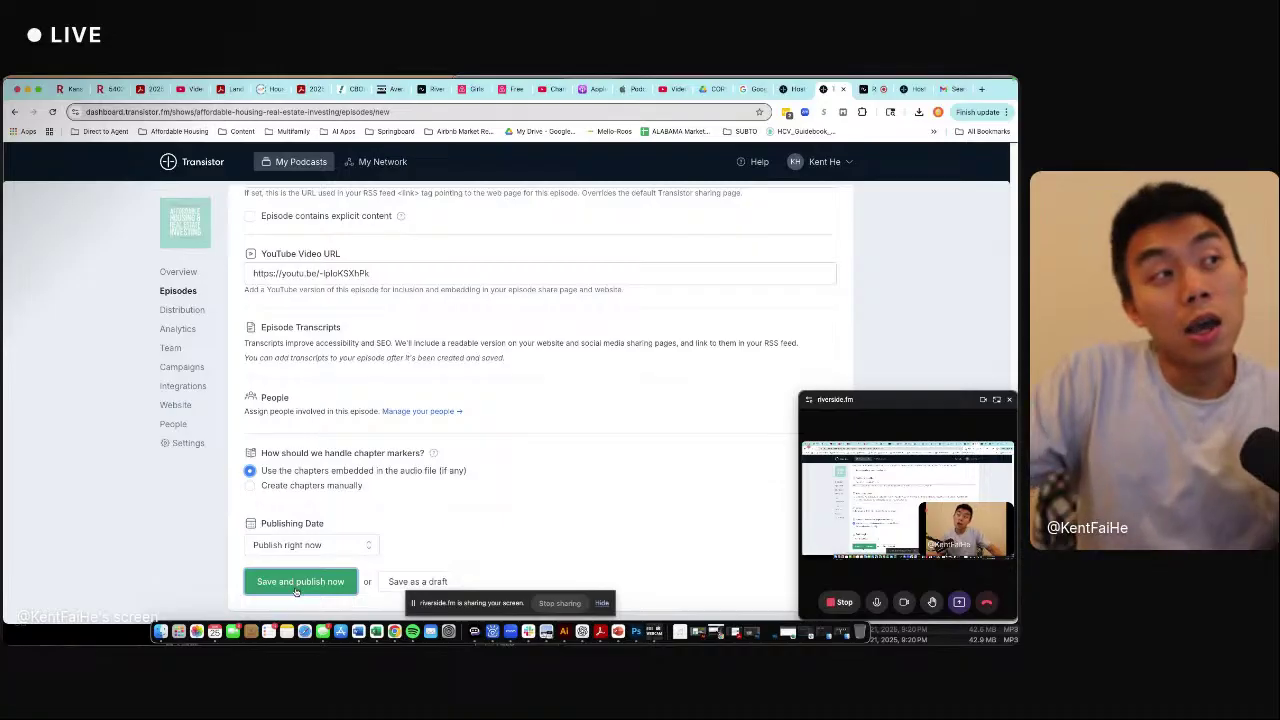
{"action": "left_click", "coordinate": [288, 584]}
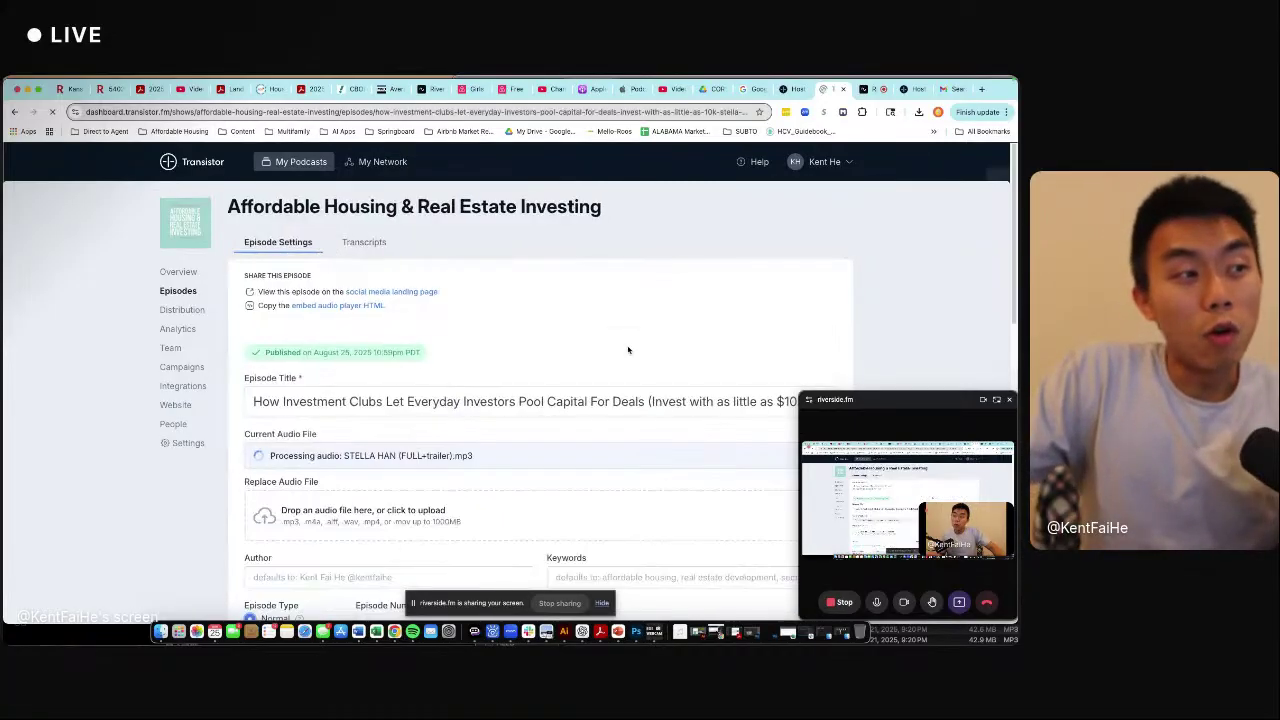
{"action": "scroll", "coordinate": [588, 367], "scroll_direction": "down", "scroll_amount": 10}
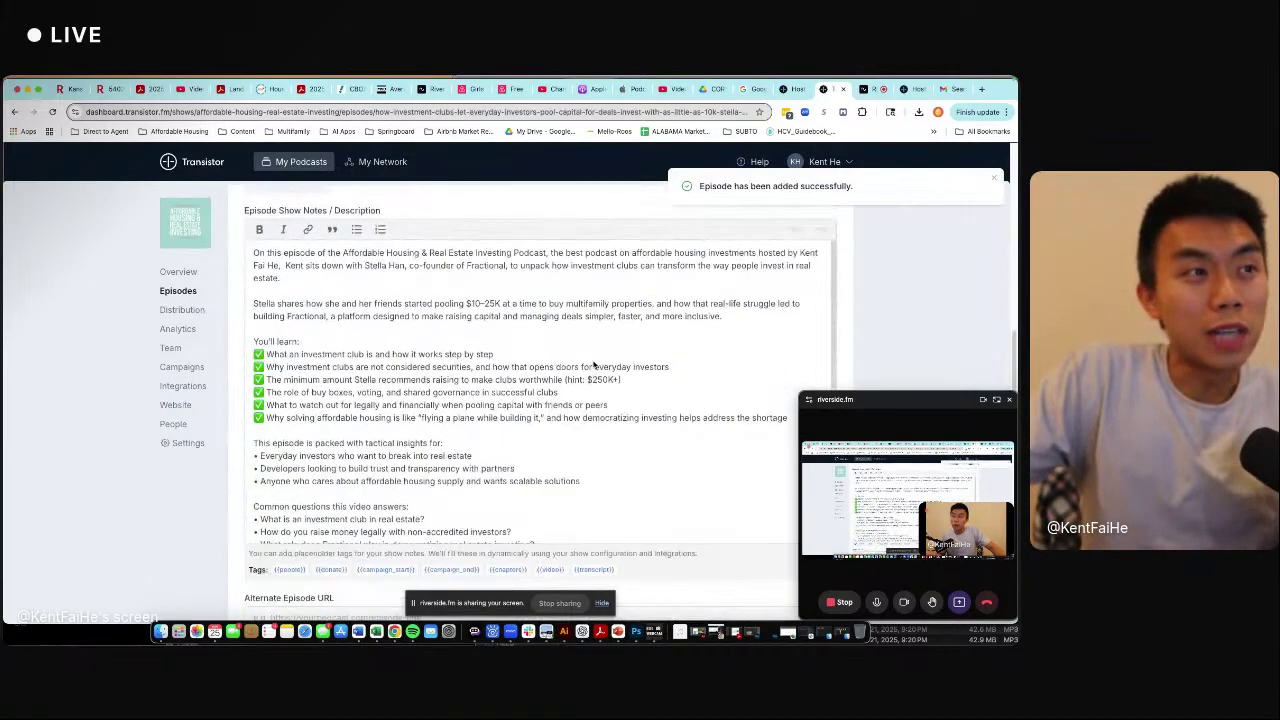
{"action": "scroll", "coordinate": [595, 365], "scroll_direction": "up", "scroll_amount": 8}
{"action": "scroll", "coordinate": [597, 362], "scroll_direction": "down", "scroll_amount": 1}
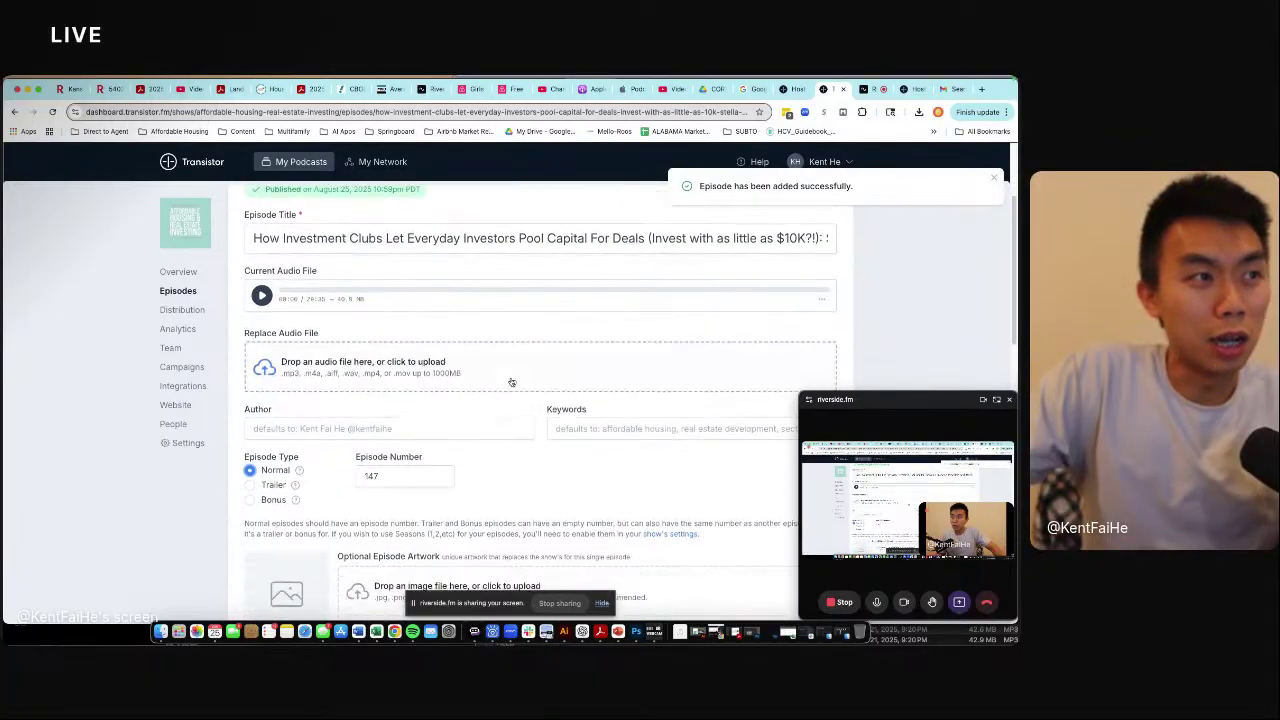
Return to the investment clubs episode in Apple Podcasts Connect and check its Audio and Transcripts details.
{"action": "left_click", "coordinate": [582, 90]}
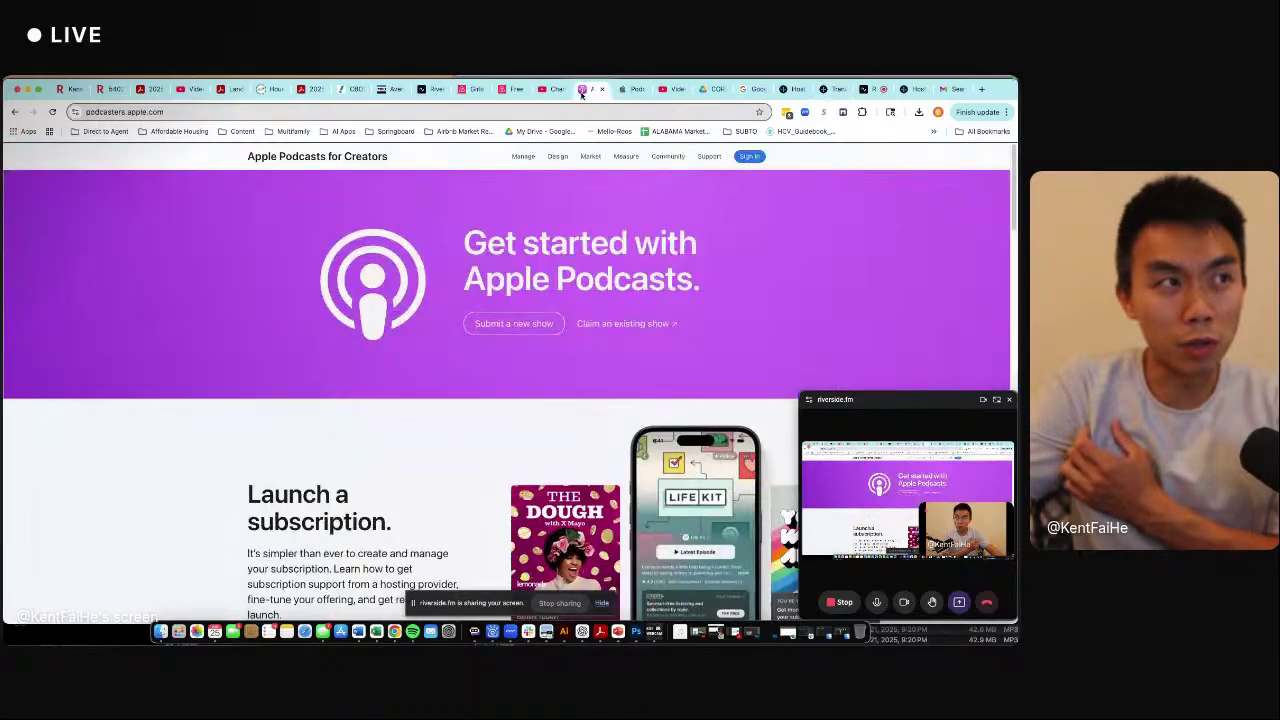
{"action": "left_click", "coordinate": [638, 90]}
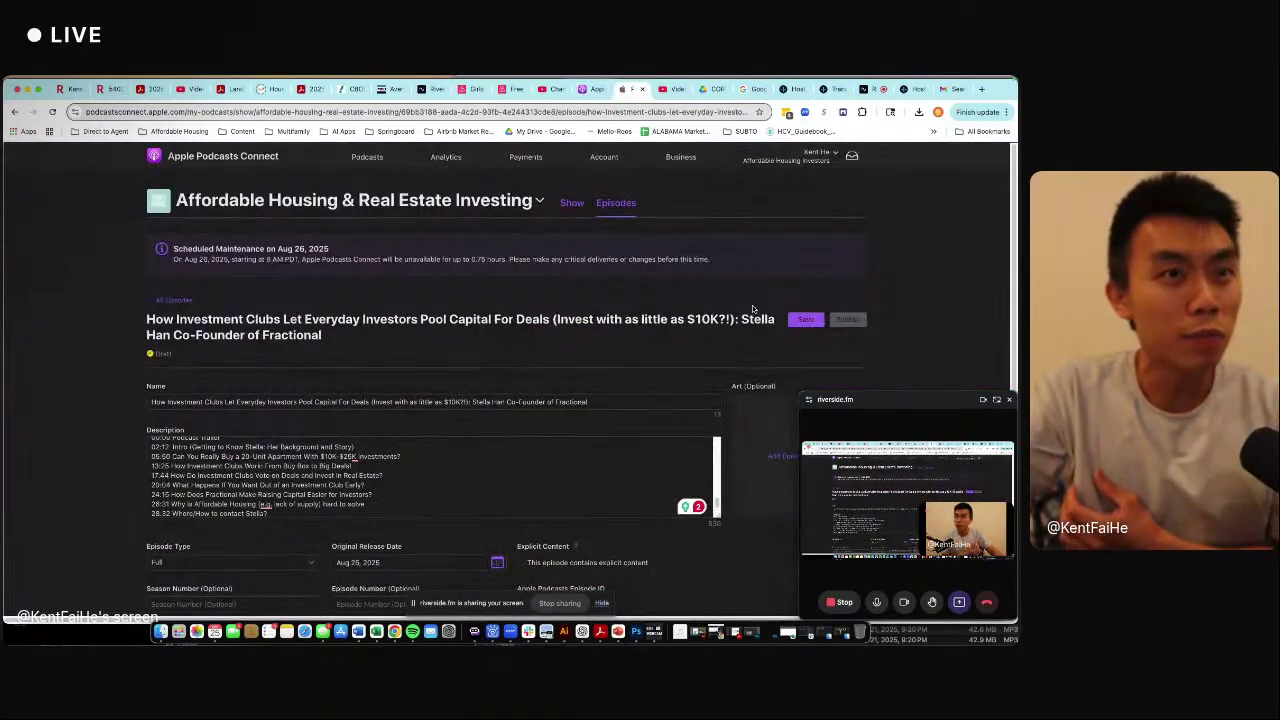
{"action": "scroll", "coordinate": [474, 410], "scroll_direction": "down", "scroll_amount": 5}
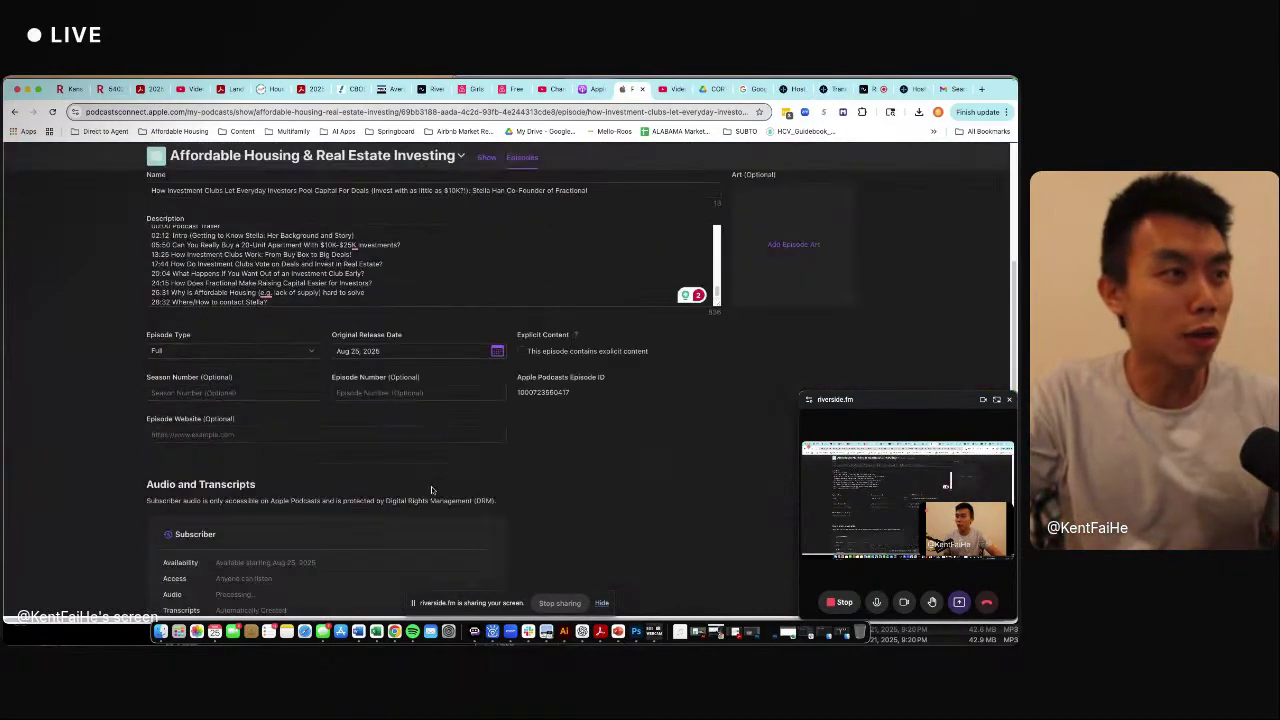
Open the draft private money lender episode from the show's episode list, review its audio details and publish it.
{"action": "scroll", "coordinate": [482, 237], "scroll_direction": "up", "scroll_amount": 5}
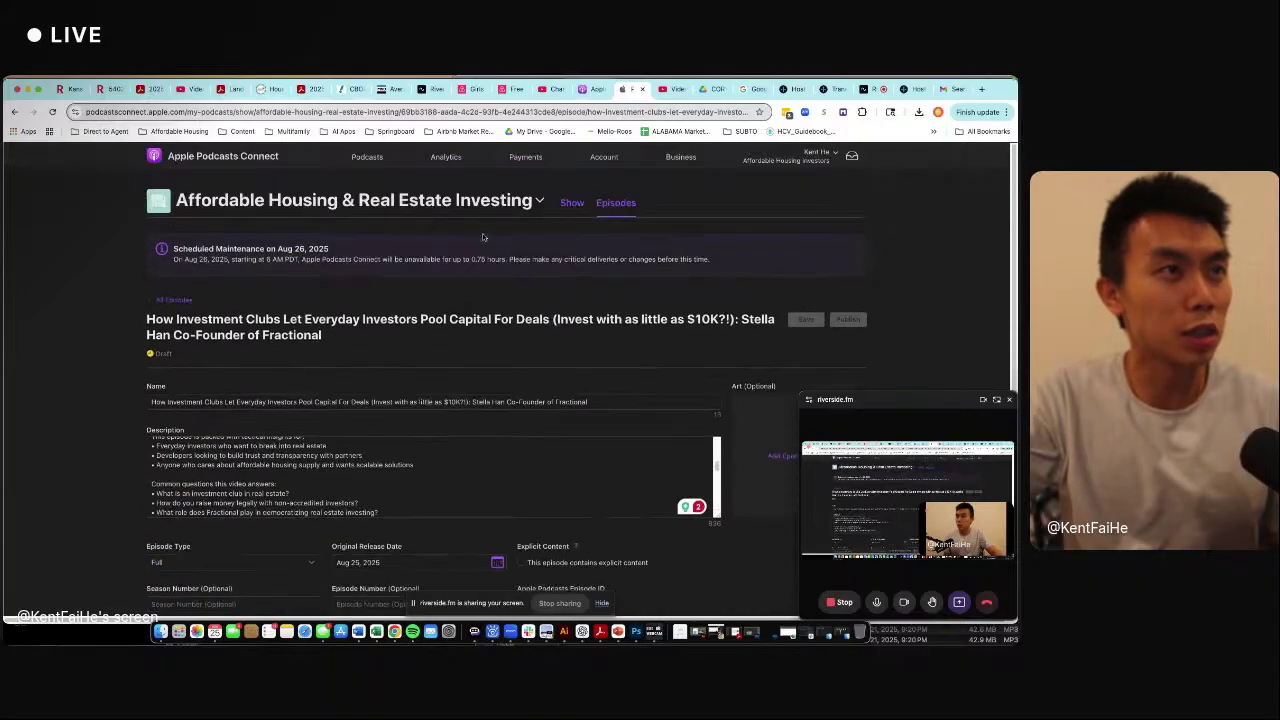
{"action": "left_click", "coordinate": [634, 205]}
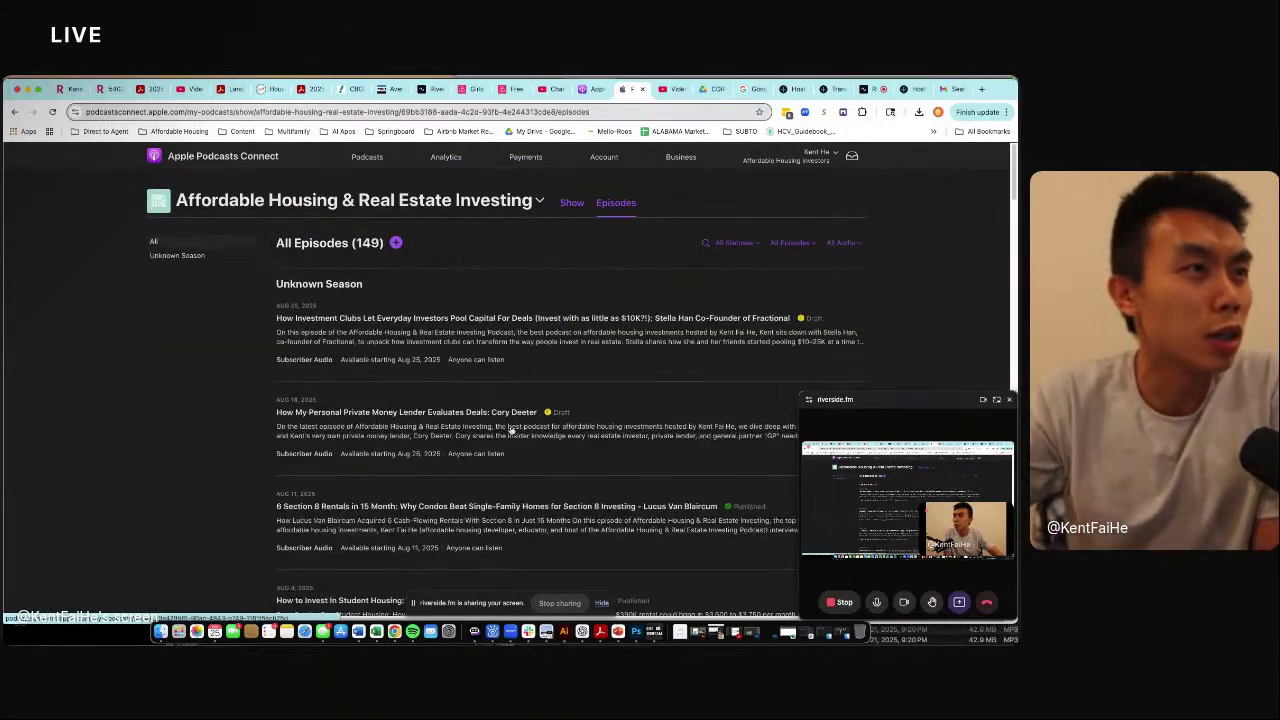
{"action": "left_click", "coordinate": [511, 430]}
{"action": "scroll", "coordinate": [591, 376], "scroll_direction": "down", "scroll_amount": 5}
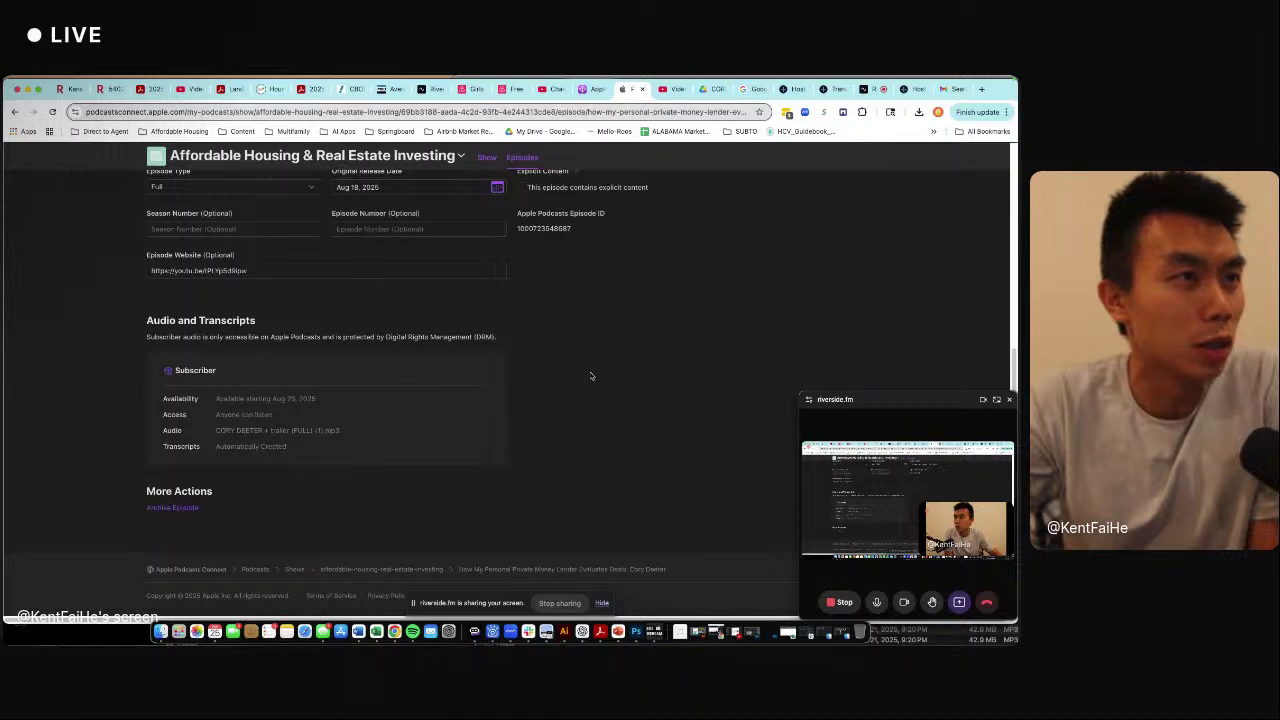
{"action": "scroll", "coordinate": [336, 322], "scroll_direction": "up", "scroll_amount": 5}
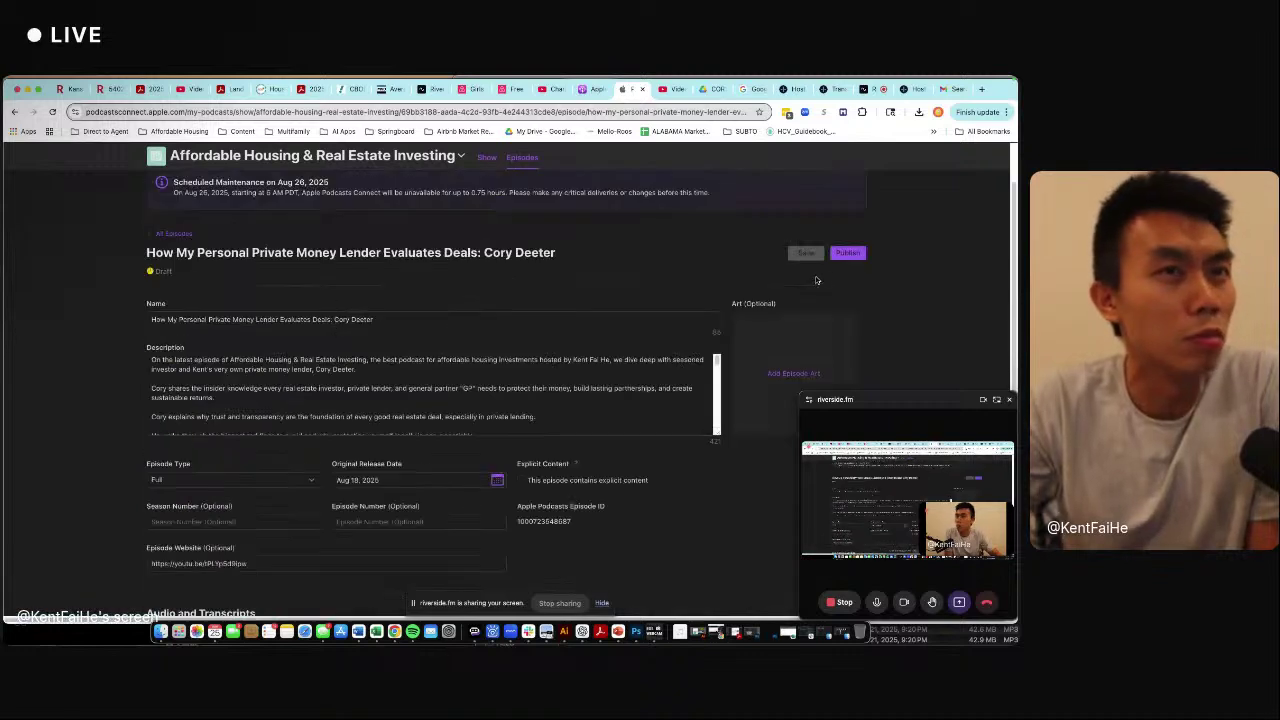
{"action": "left_click", "coordinate": [848, 253]}
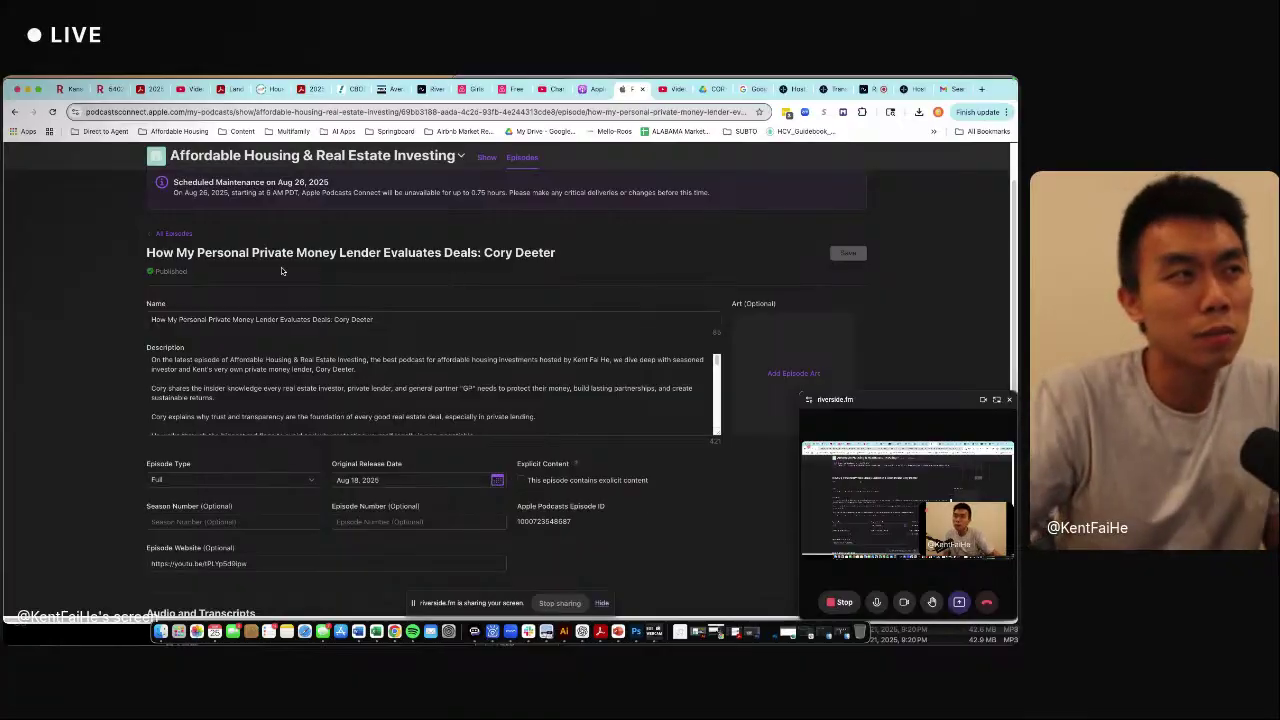
{"action": "scroll", "coordinate": [284, 274], "scroll_direction": "up", "scroll_amount": 2}
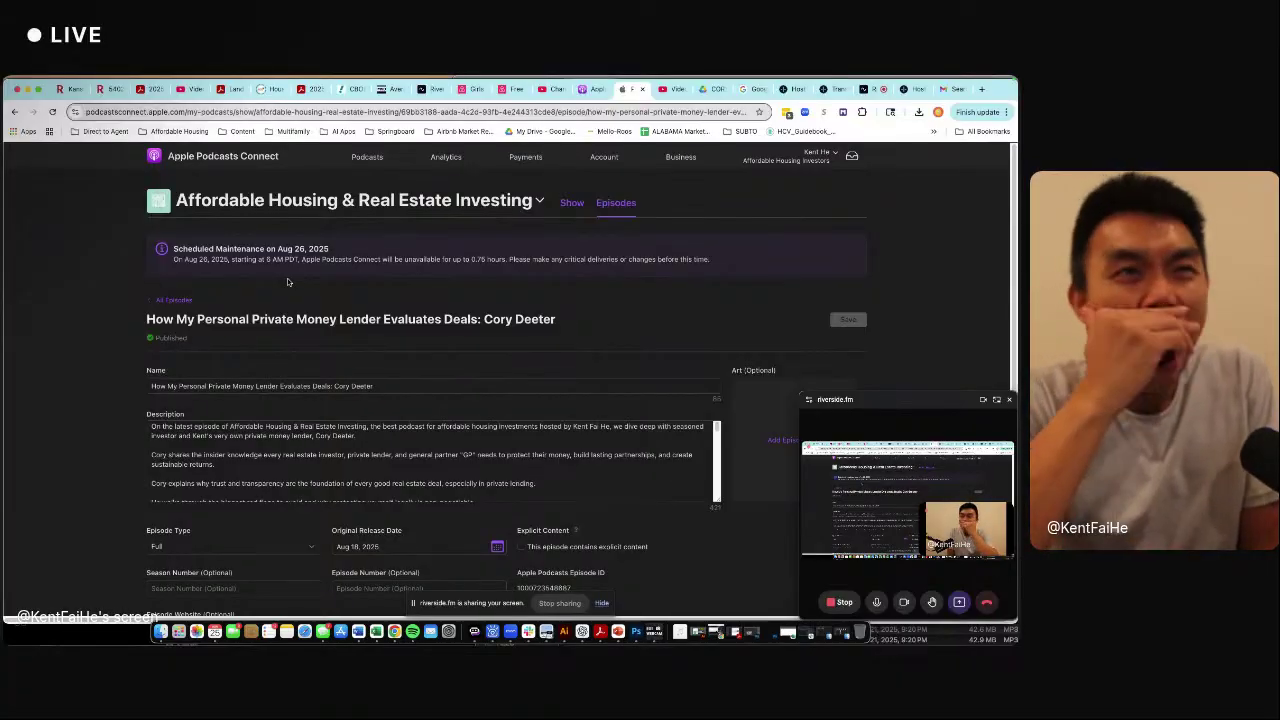
Check the comments of the live video in the Instagram window, then bring the Apple Podcasts Connect window back to the front.
{"action": "left_click_drag", "start_coordinate": [999, 100], "coordinate": [1009, 212]}
{"action": "left_click", "coordinate": [465, 117]}
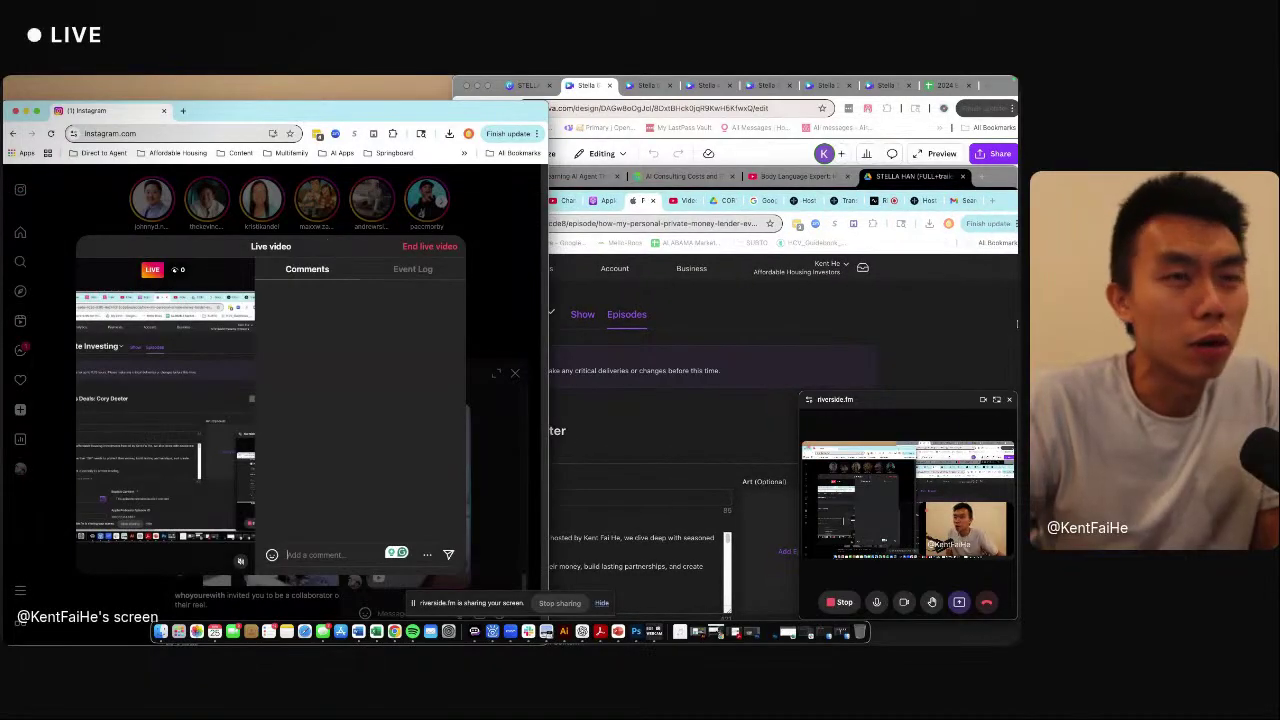
{"action": "left_click", "coordinate": [1017, 324]}
{"action": "left_click_drag", "start_coordinate": [1012, 188], "coordinate": [1001, 152]}
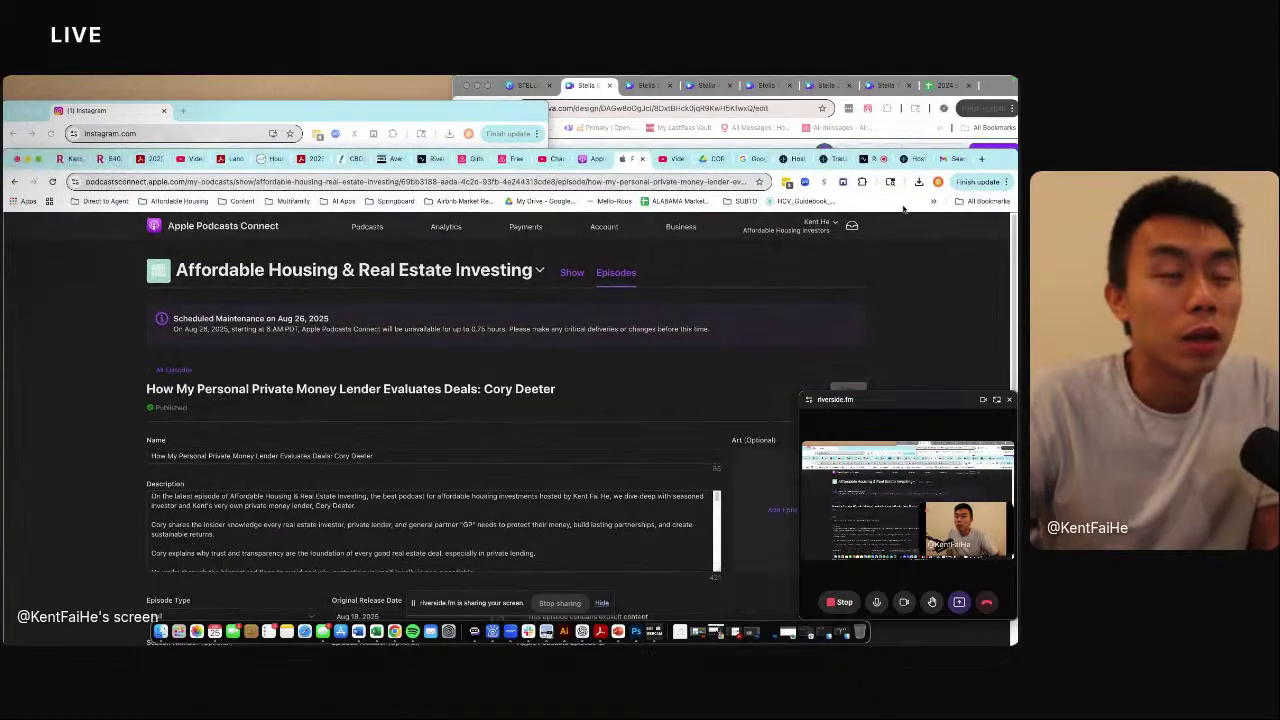
Switch to the Riverside live studio and stop sharing the screen.
{"action": "left_click", "coordinate": [872, 158]}
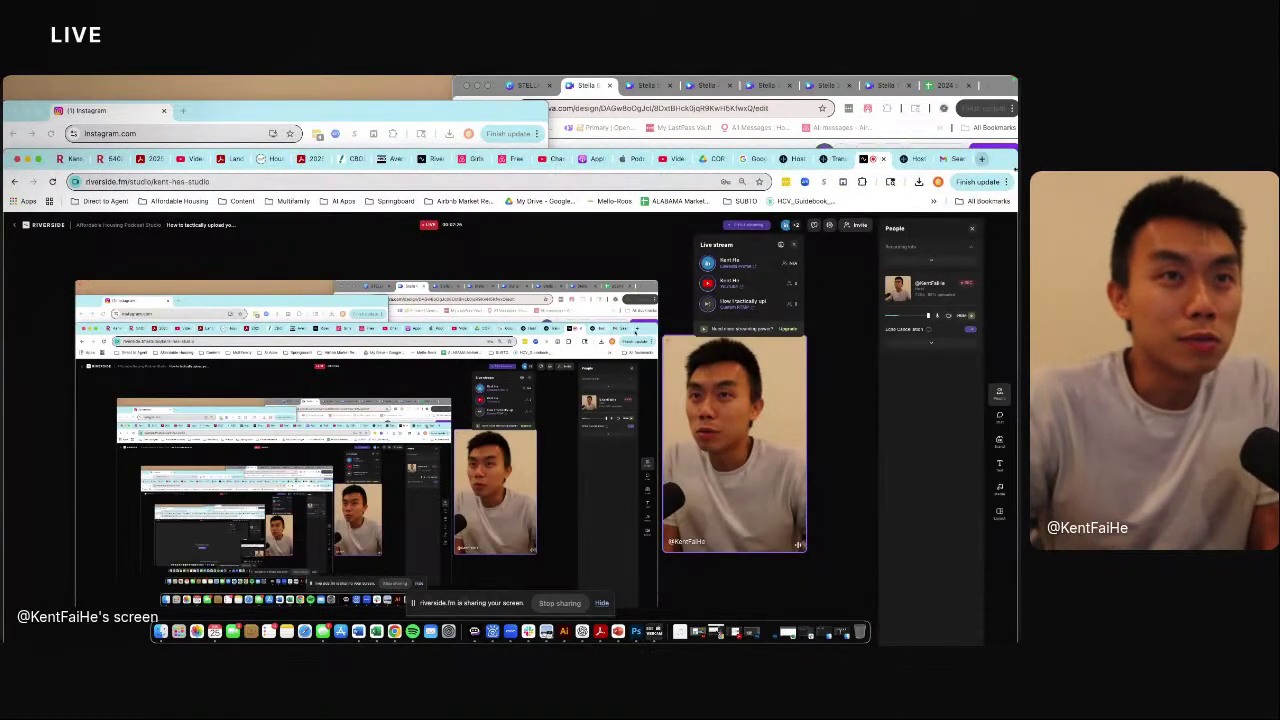
{"action": "left_click_drag", "start_coordinate": [983, 160], "coordinate": [1003, 141]}
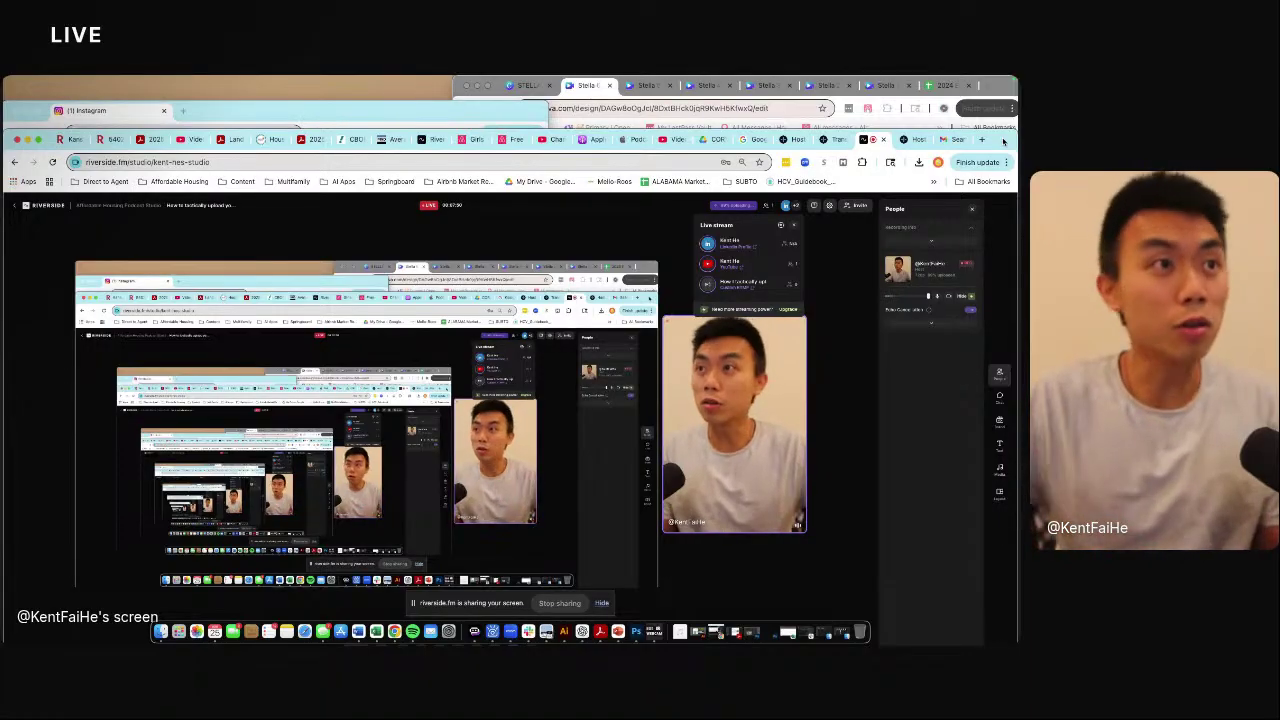
{"action": "left_click", "coordinate": [559, 604]}
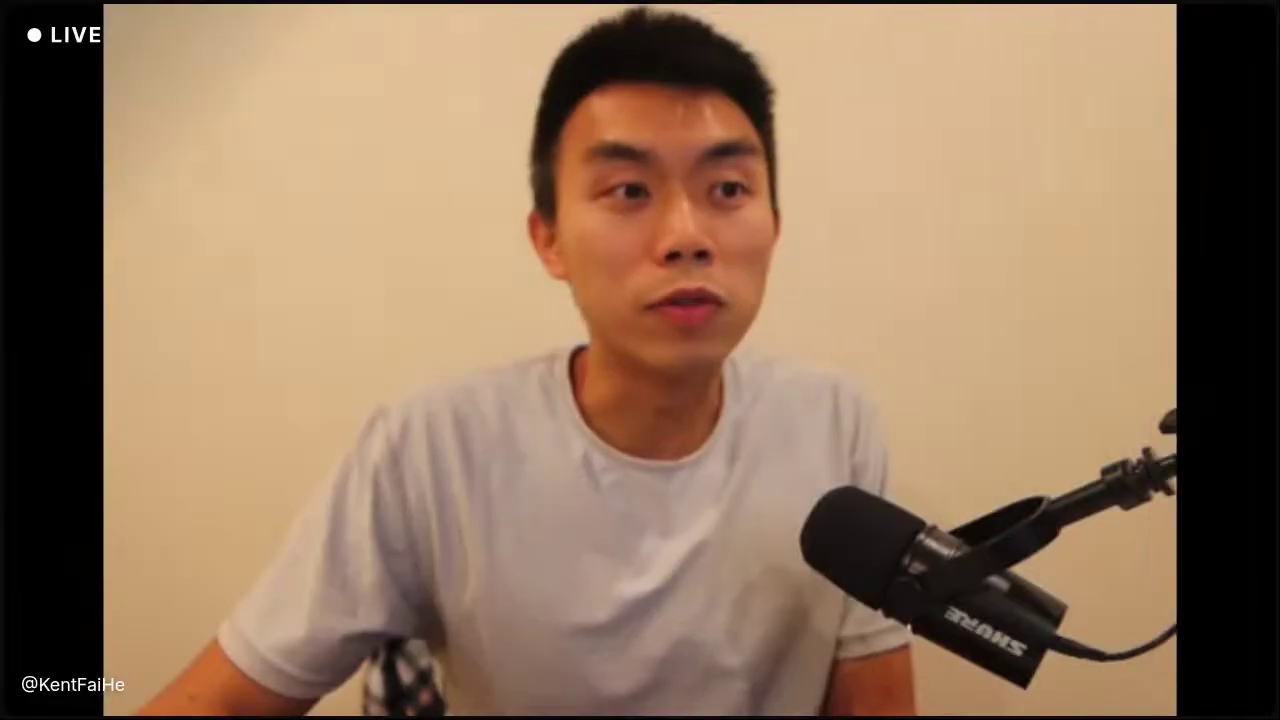